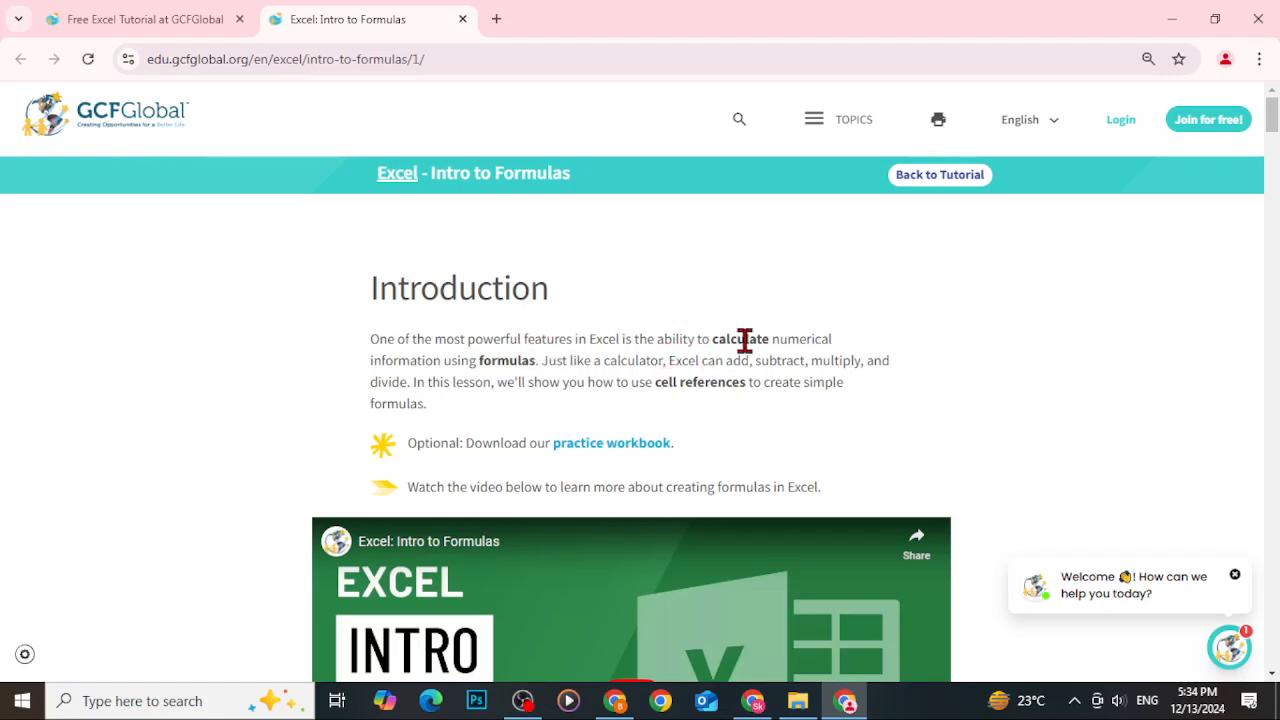
Download the practice workbook from the Intro to Formulas tutorial page.
{"action": "left_click_drag", "start_coordinate": [480, 362], "coordinate": [485, 363]}
{"action": "left_click", "coordinate": [577, 364]}
{"action": "left_click_drag", "start_coordinate": [668, 362], "coordinate": [733, 368]}
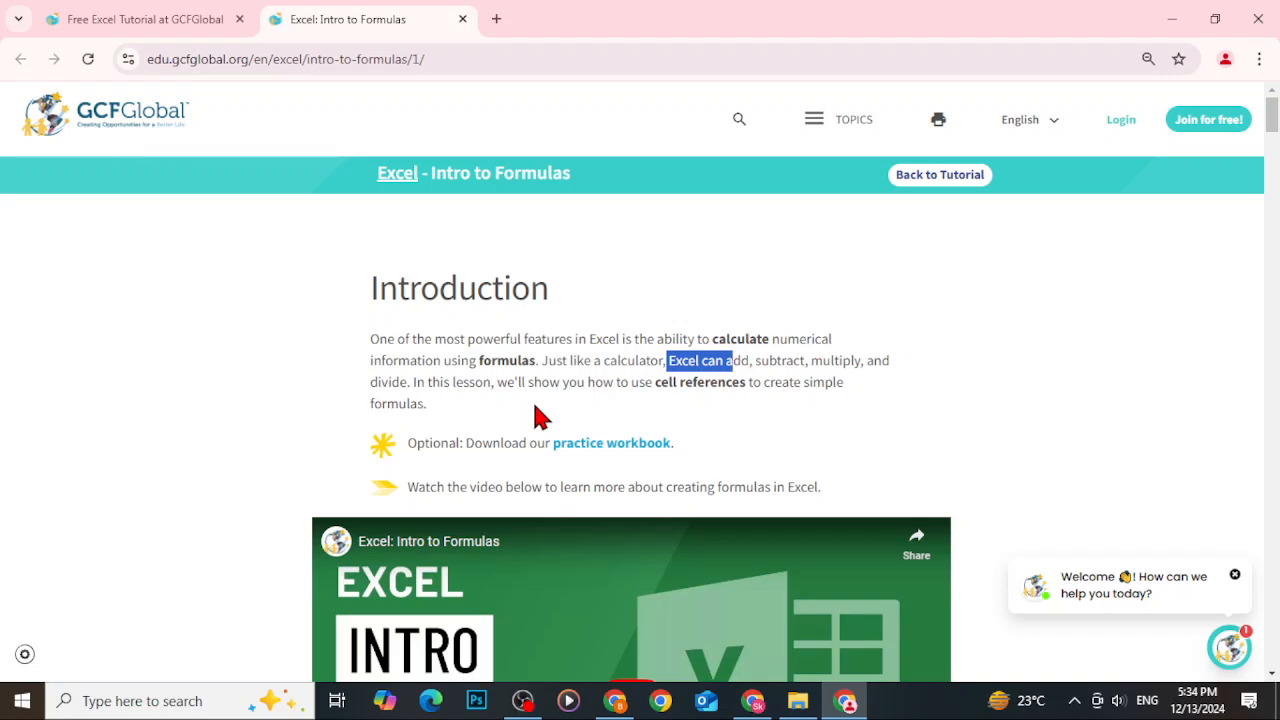
{"action": "scroll", "coordinate": [660, 322], "scroll_direction": "down", "scroll_amount": 2}
{"action": "left_click", "coordinate": [635, 258]}
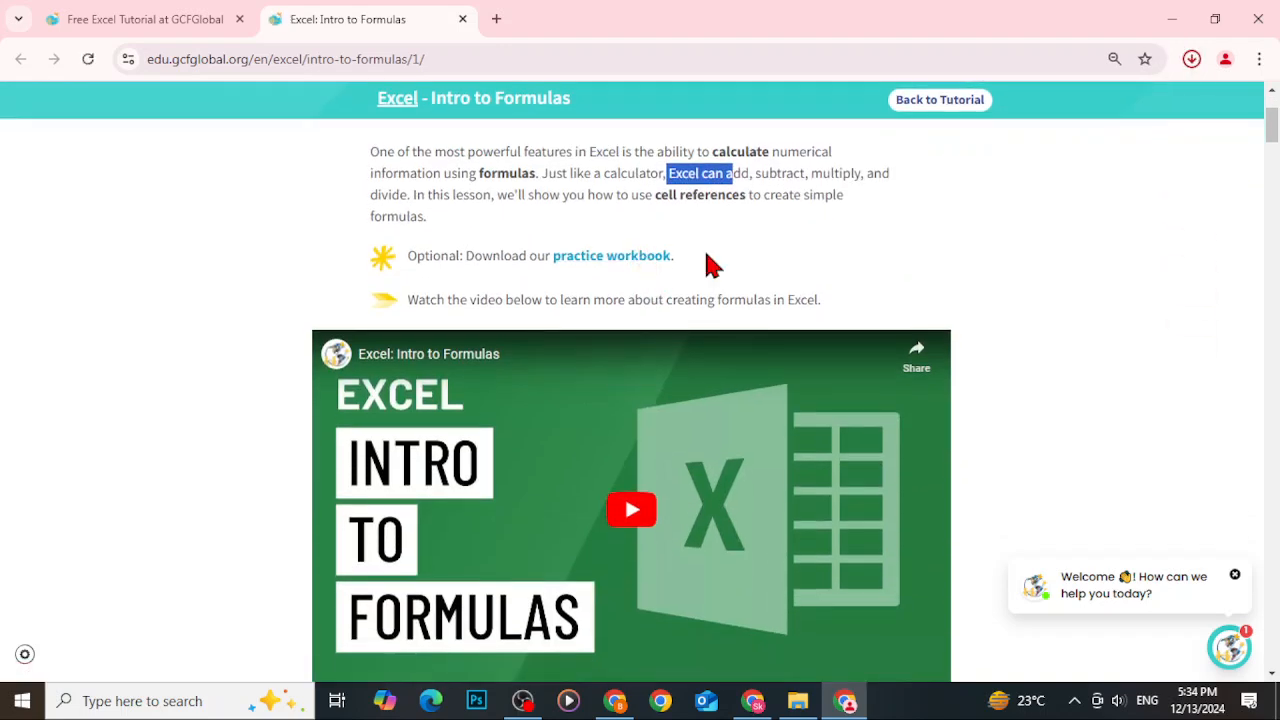
Open the downloaded practice workbook and enable editing.
{"action": "scroll", "coordinate": [791, 366], "scroll_direction": "down", "scroll_amount": 6}
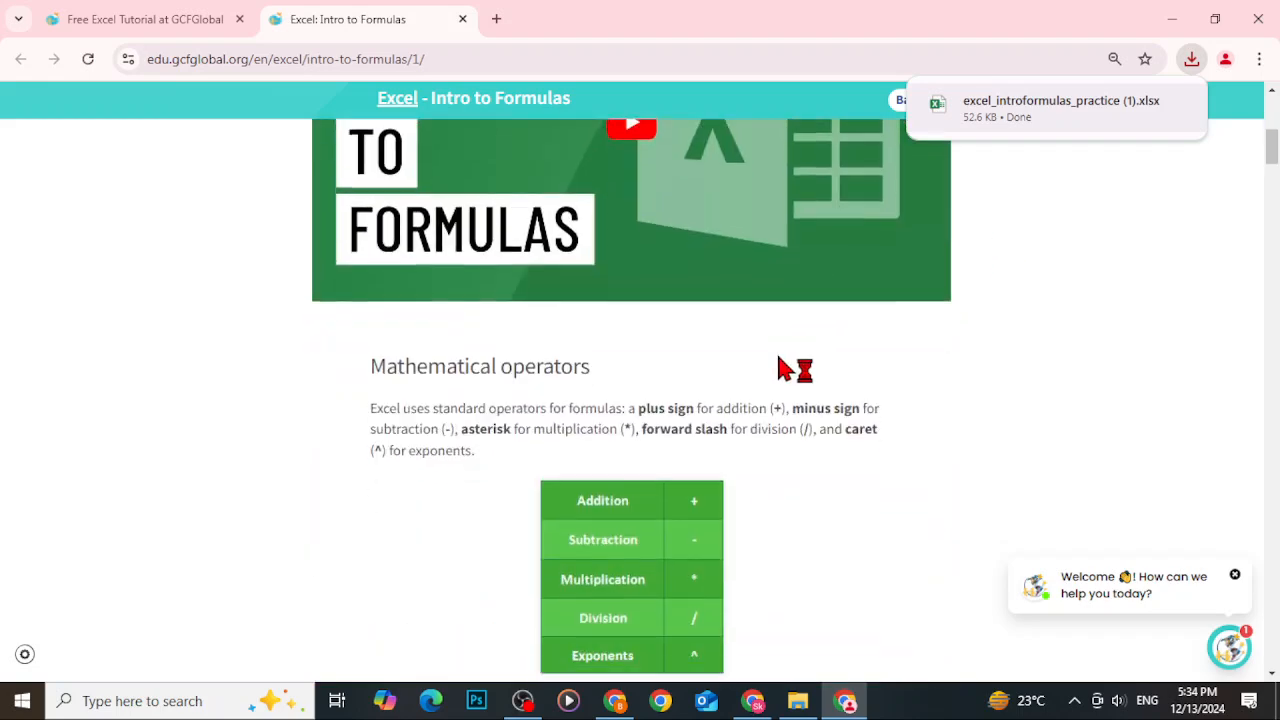
{"action": "scroll", "coordinate": [770, 376], "scroll_direction": "up", "scroll_amount": 1}
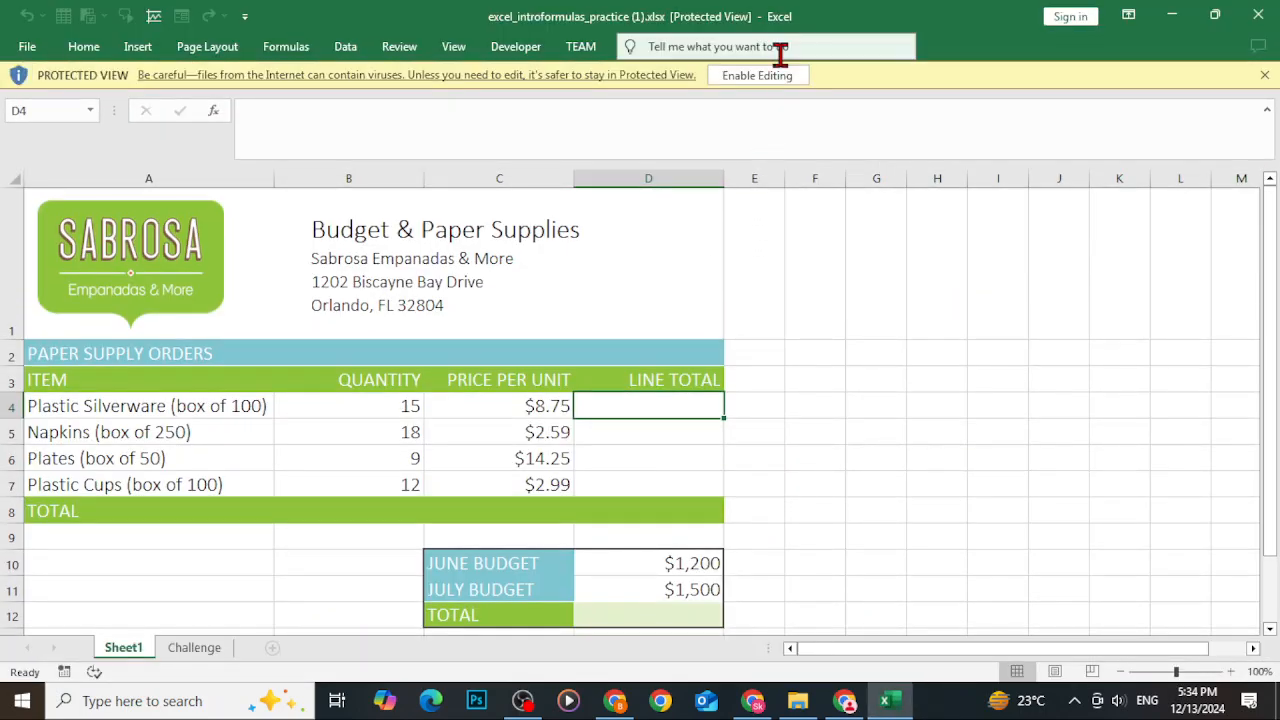
{"action": "left_click", "coordinate": [771, 80]}
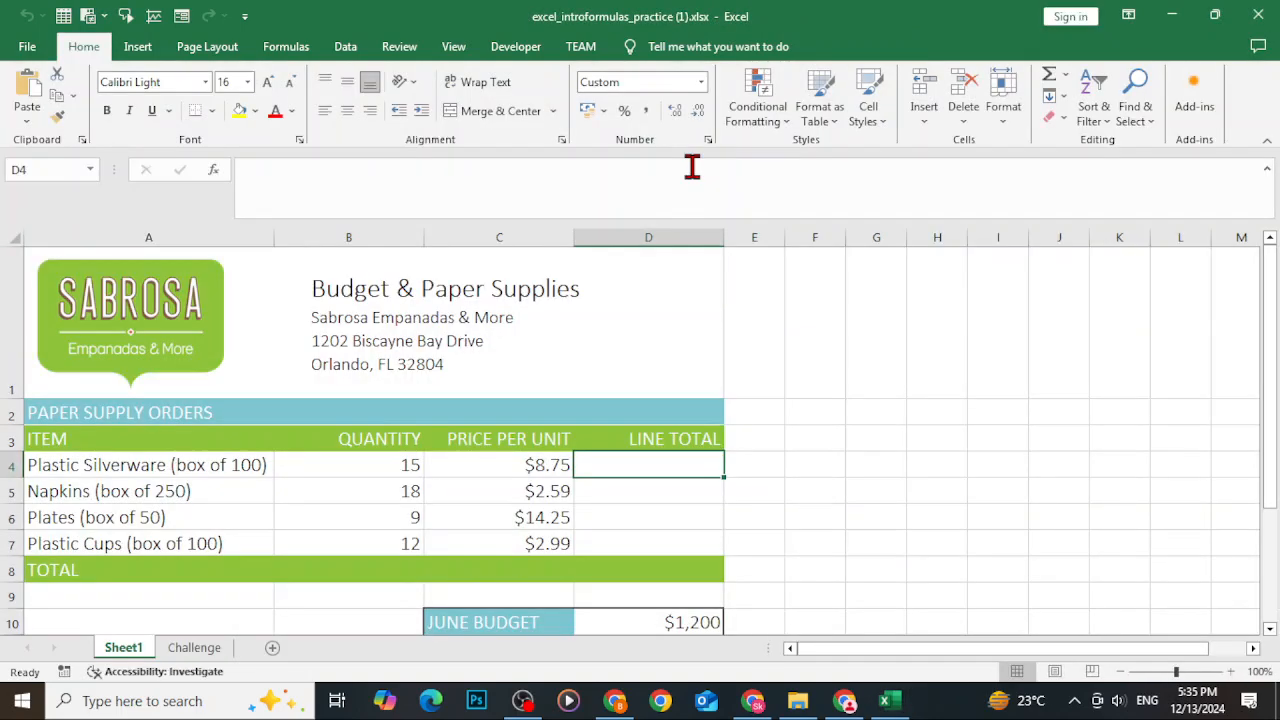
Return to the tutorial to read about mathematical operators and the equals sign, then switch back to the workbook.
{"action": "left_click", "coordinate": [1172, 16]}
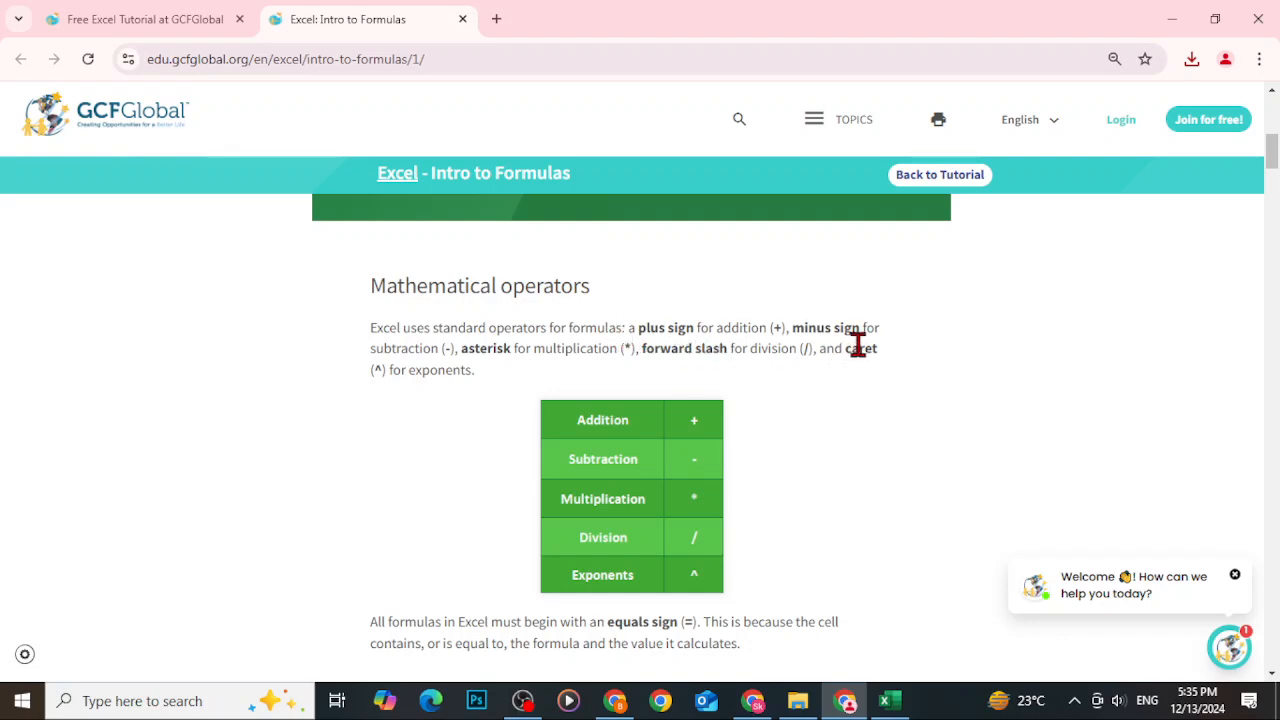
{"action": "scroll", "coordinate": [786, 537], "scroll_direction": "down", "scroll_amount": 3}
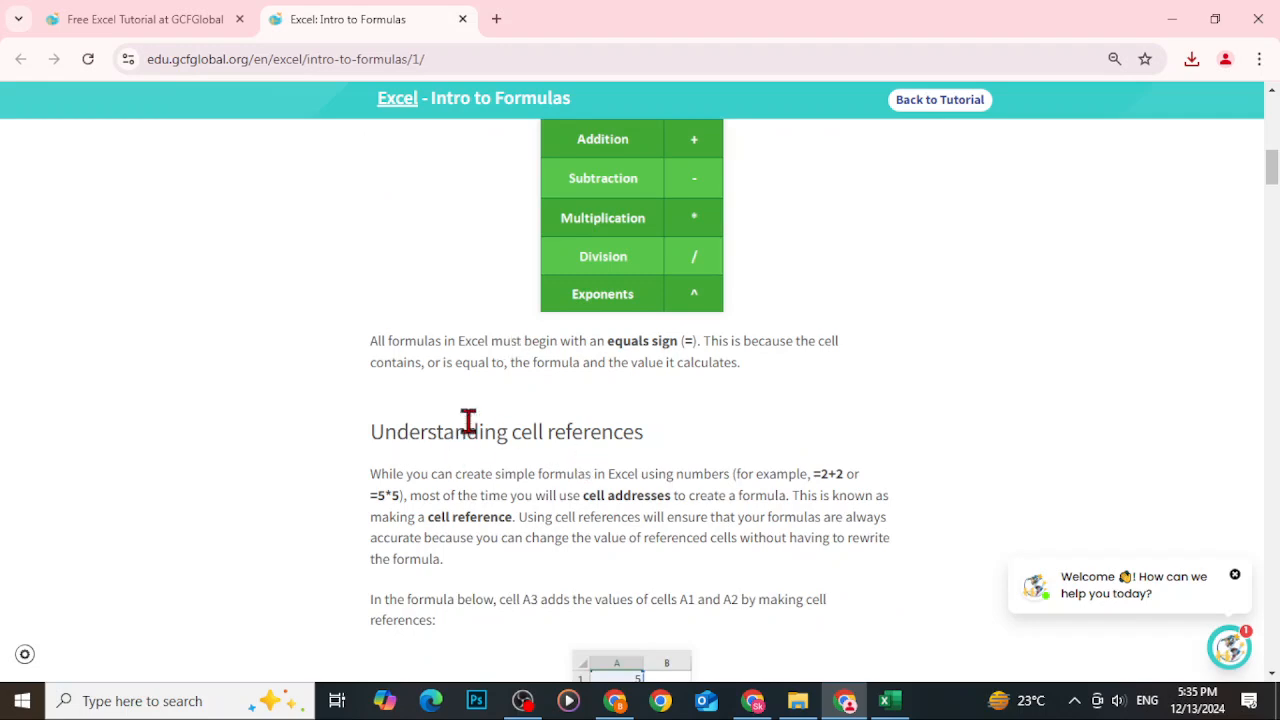
{"action": "left_click_drag", "start_coordinate": [711, 342], "coordinate": [677, 342]}
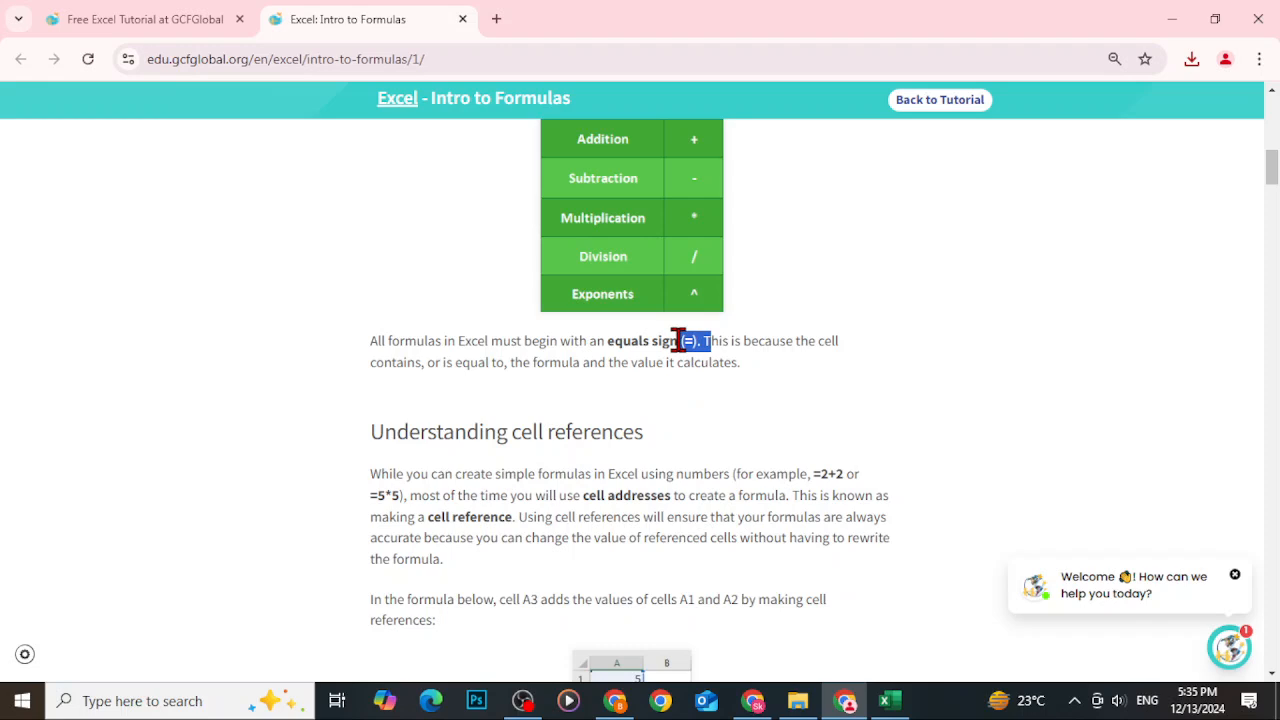
{"action": "scroll", "coordinate": [677, 400], "scroll_direction": "down", "scroll_amount": 2}
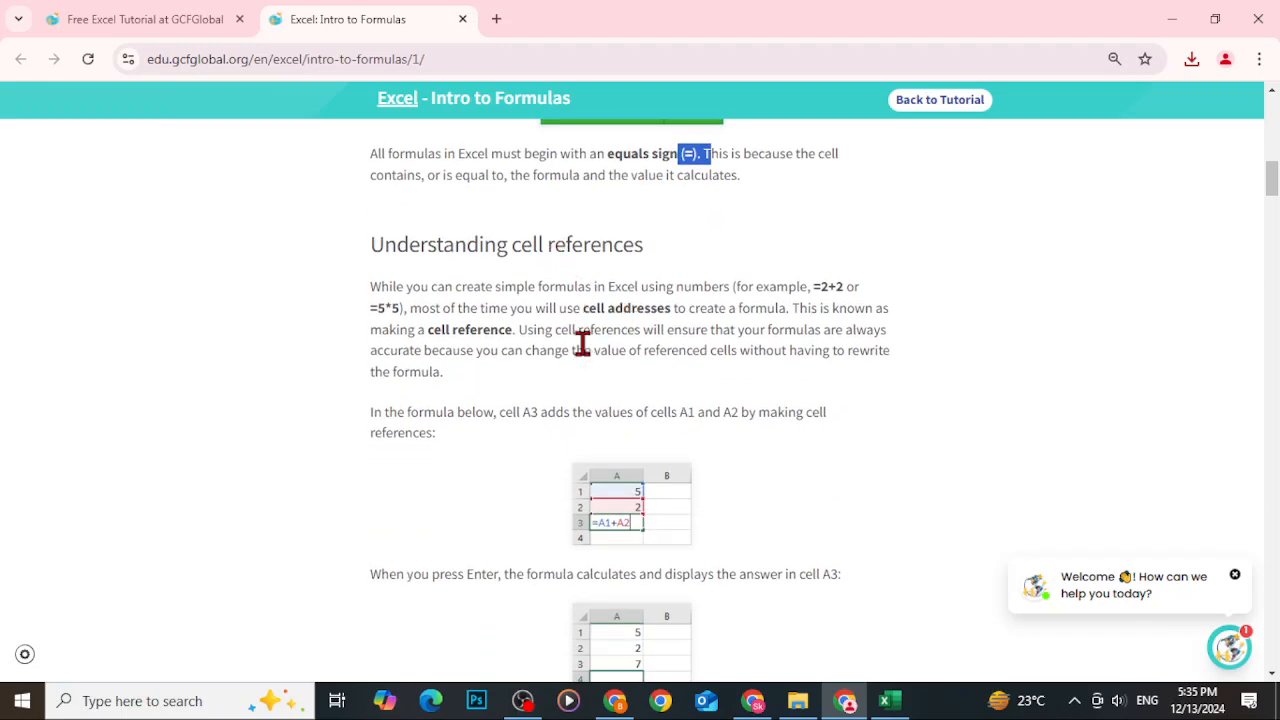
{"action": "left_click", "coordinate": [886, 702]}
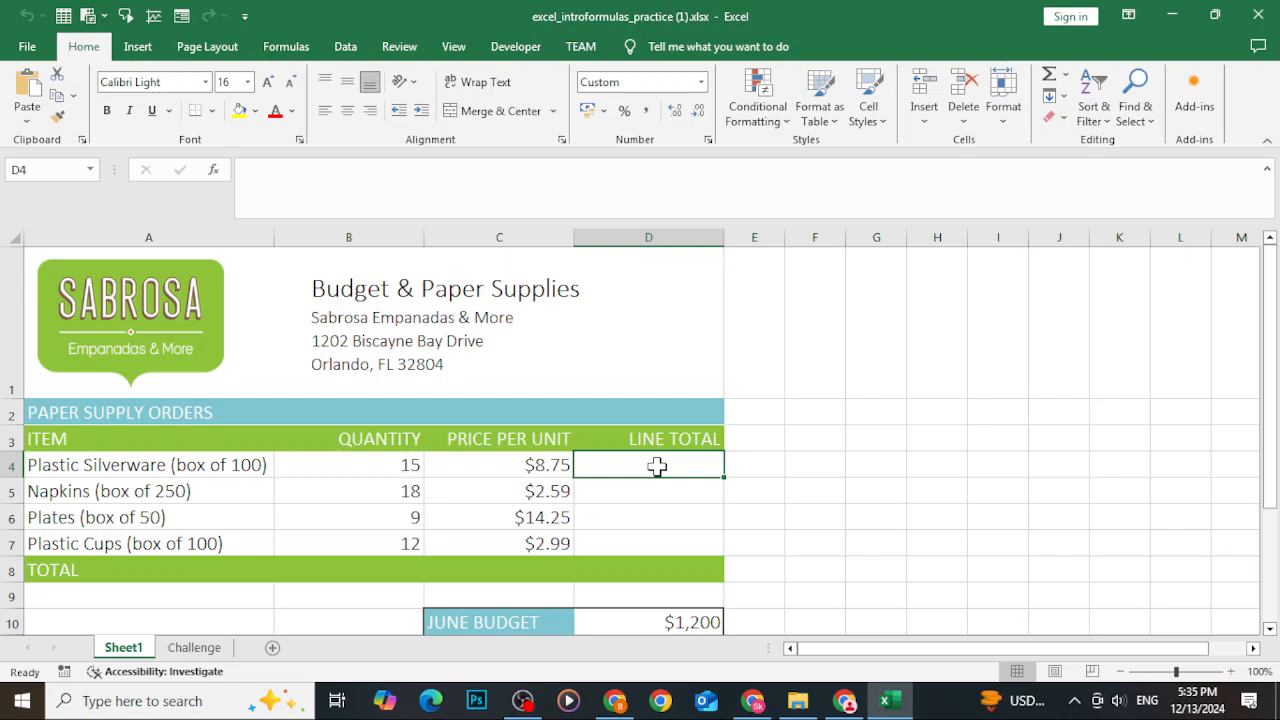
Inspect the price, header and quantity cells of the paper supply orders table.
{"action": "left_click", "coordinate": [533, 465]}
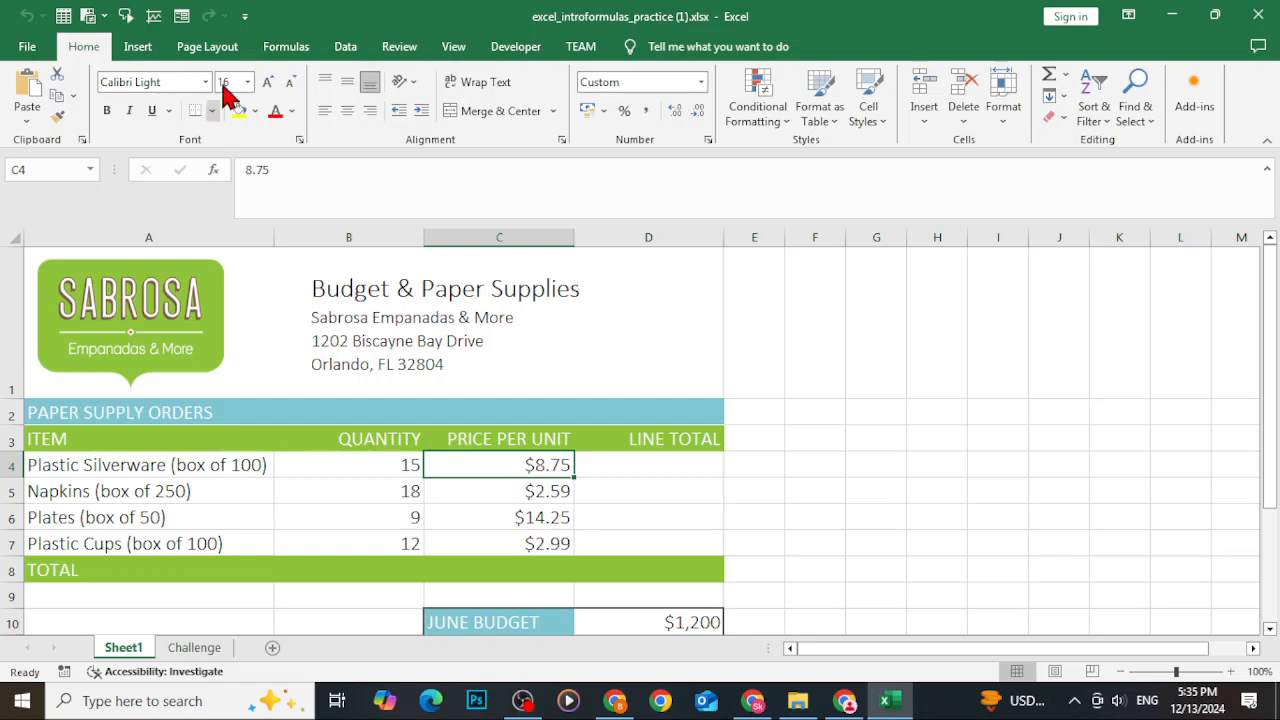
{"action": "left_click", "coordinate": [58, 438]}
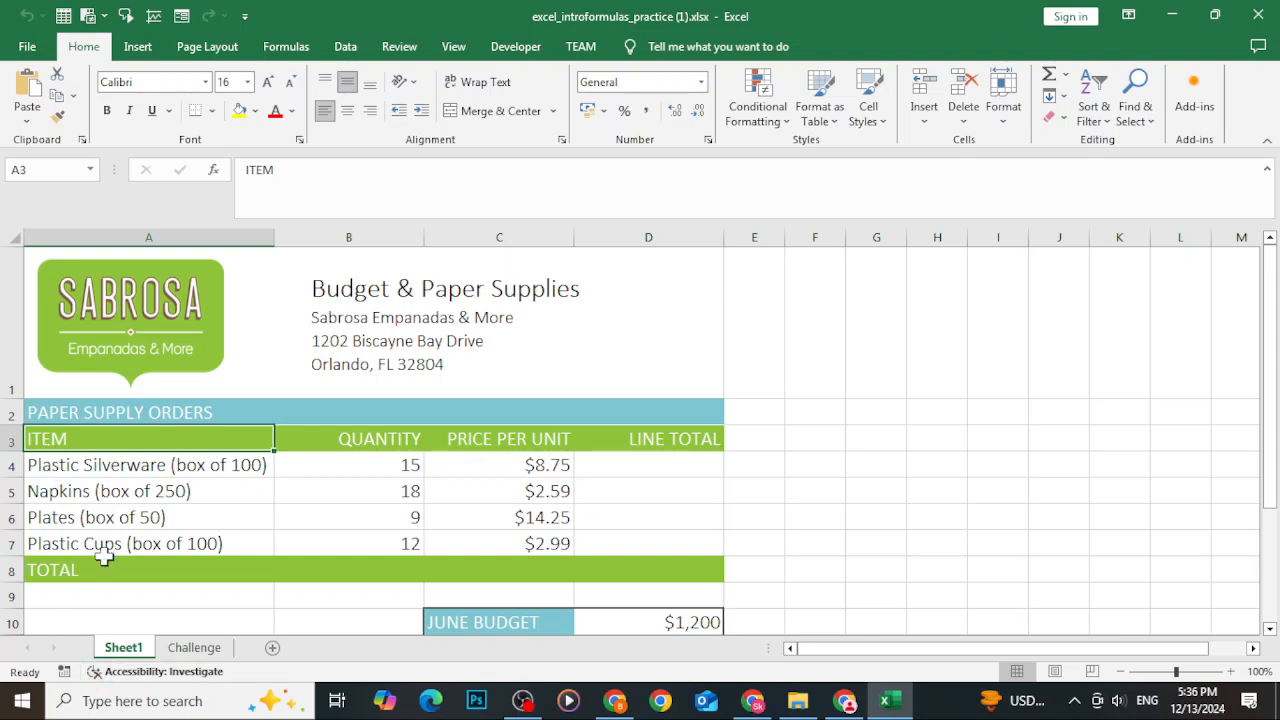
{"action": "left_click", "coordinate": [379, 549]}
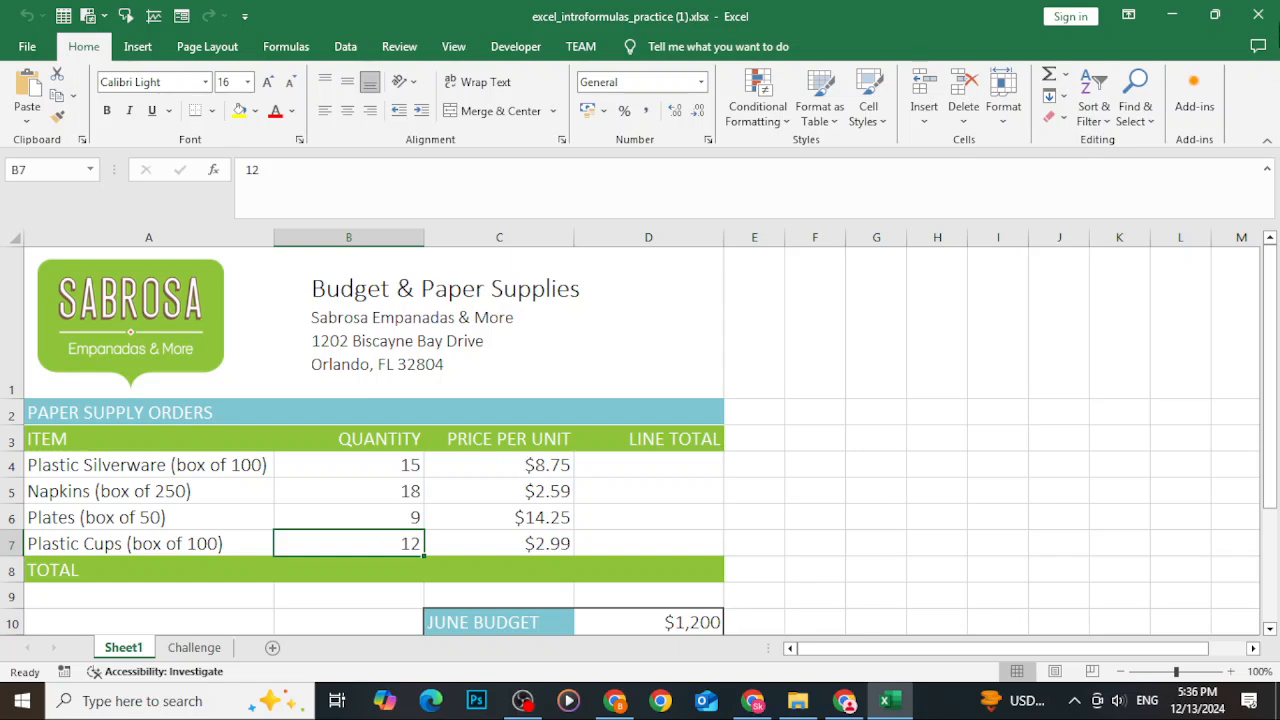
{"action": "left_click", "coordinate": [1233, 18]}
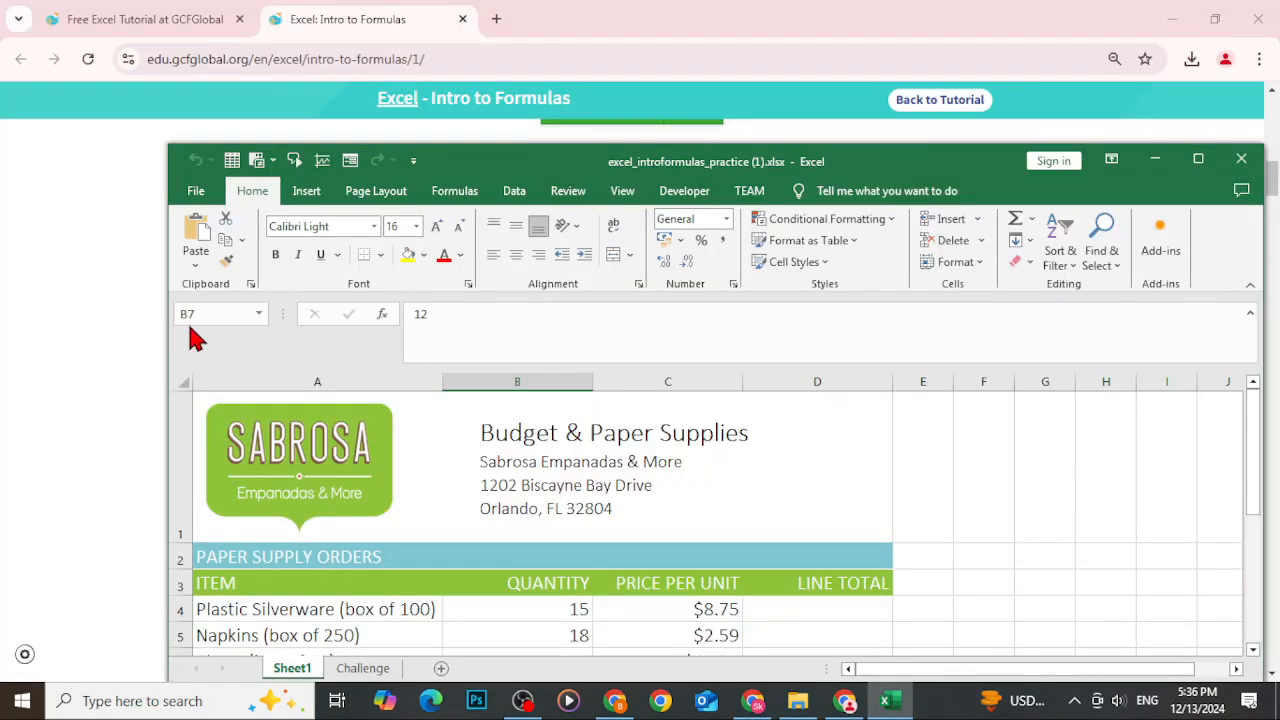
{"action": "left_click", "coordinate": [729, 612]}
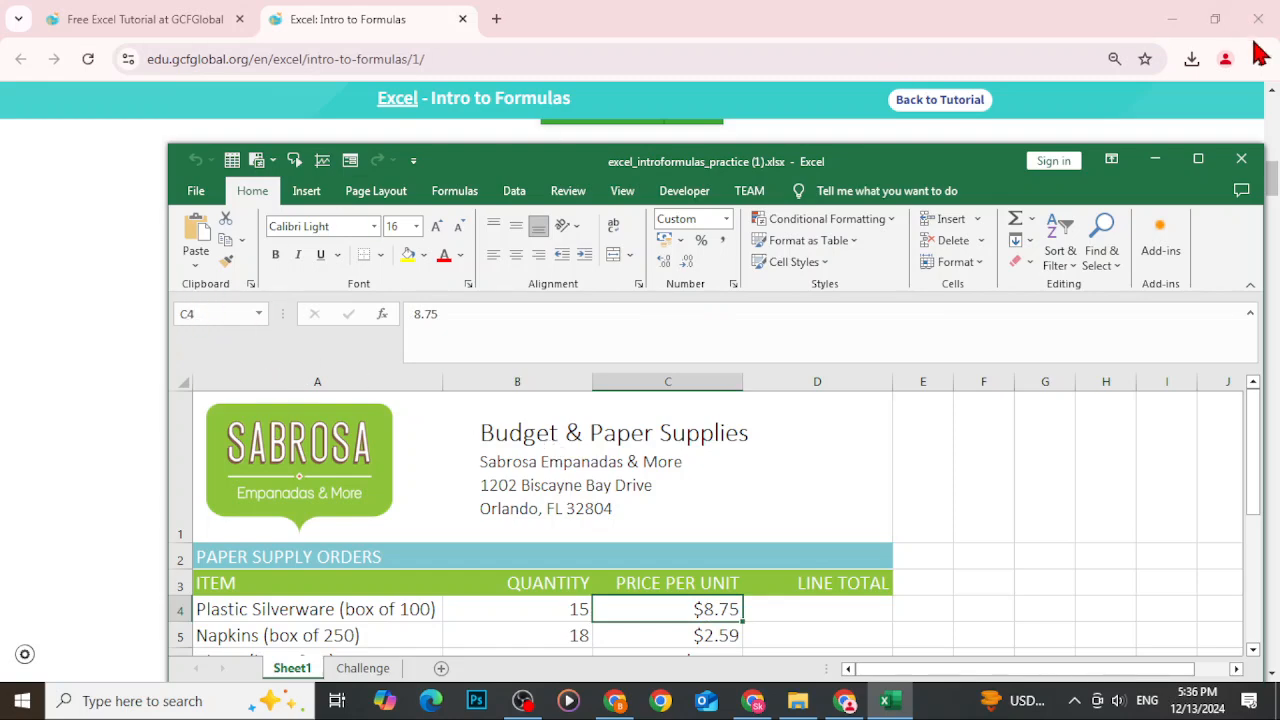
{"action": "left_click", "coordinate": [1198, 159]}
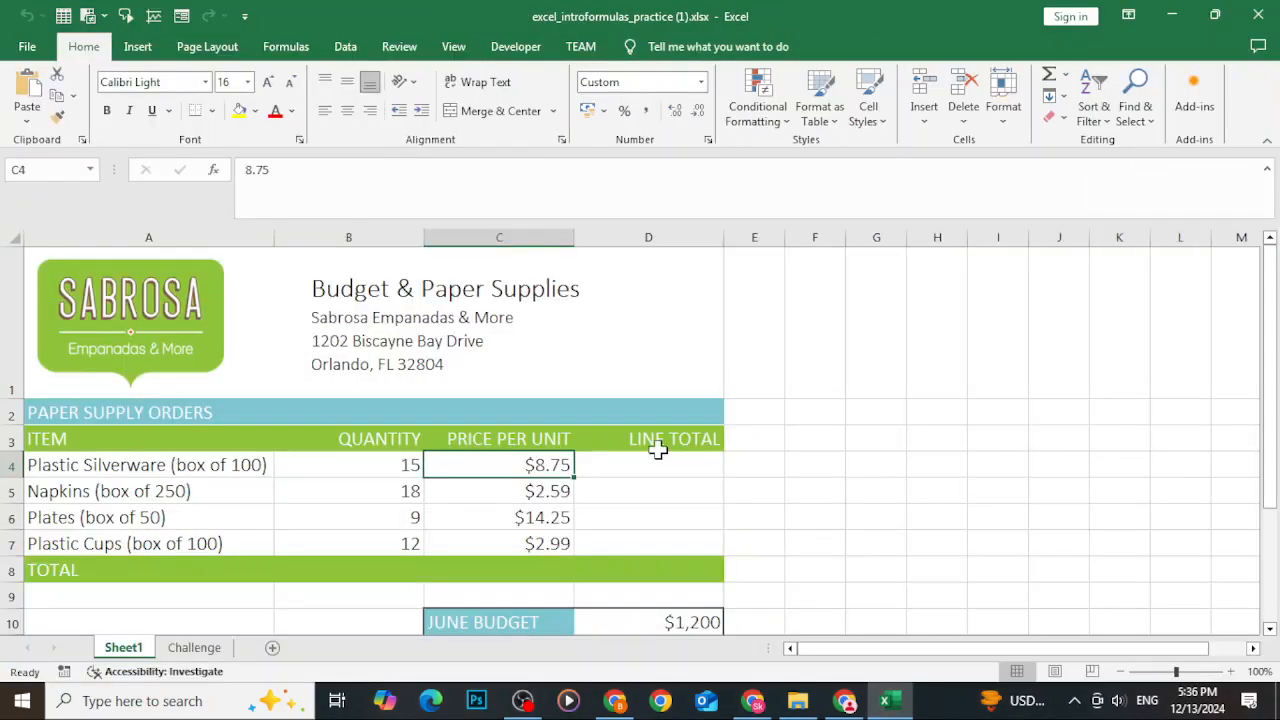
Review the item names, quantities and prices in each row of the supply orders table.
{"action": "left_click", "coordinate": [397, 471]}
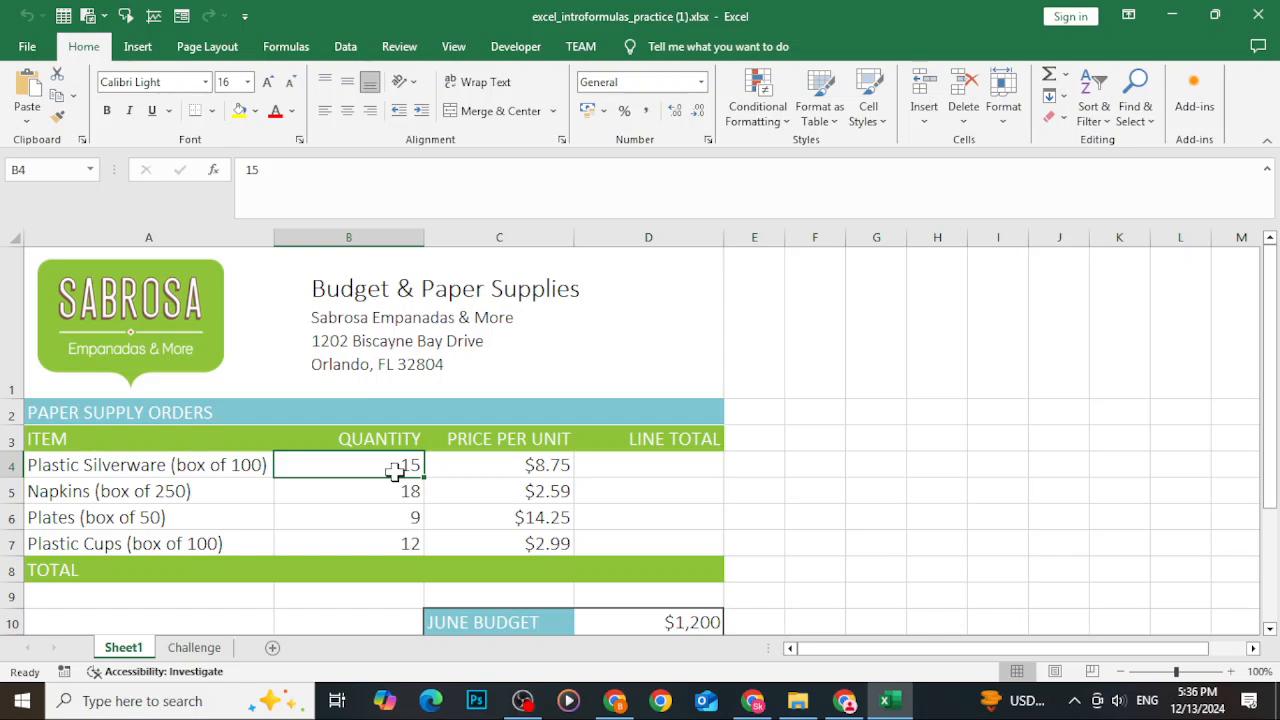
{"action": "left_click", "coordinate": [490, 289]}
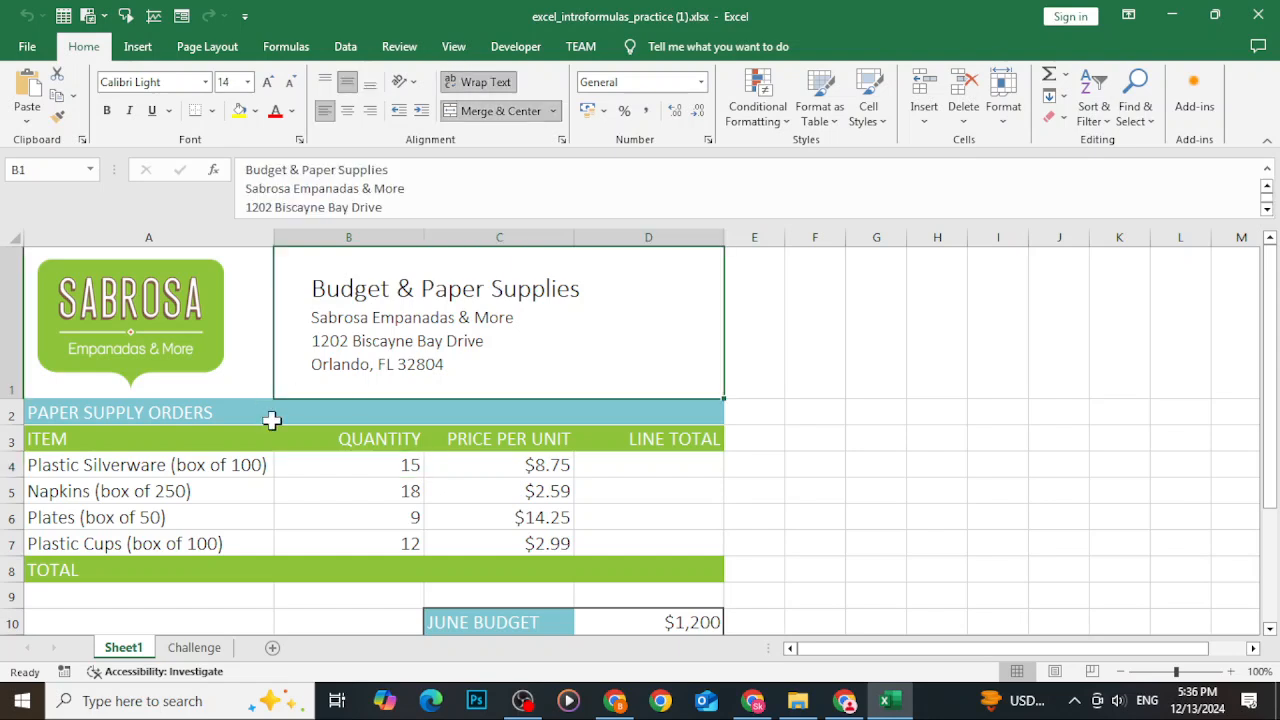
{"action": "left_click", "coordinate": [172, 464]}
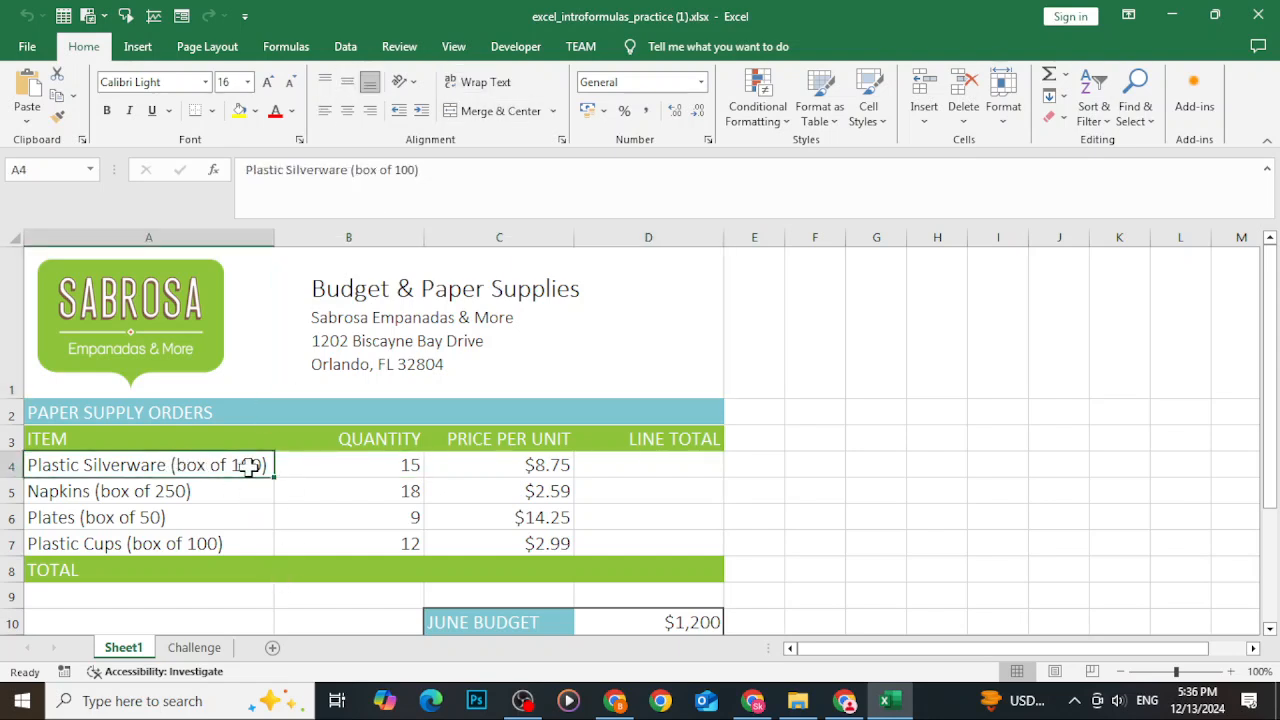
{"action": "left_click", "coordinate": [106, 490]}
{"action": "left_click", "coordinate": [104, 517]}
{"action": "left_click", "coordinate": [100, 548]}
{"action": "left_click", "coordinate": [389, 462]}
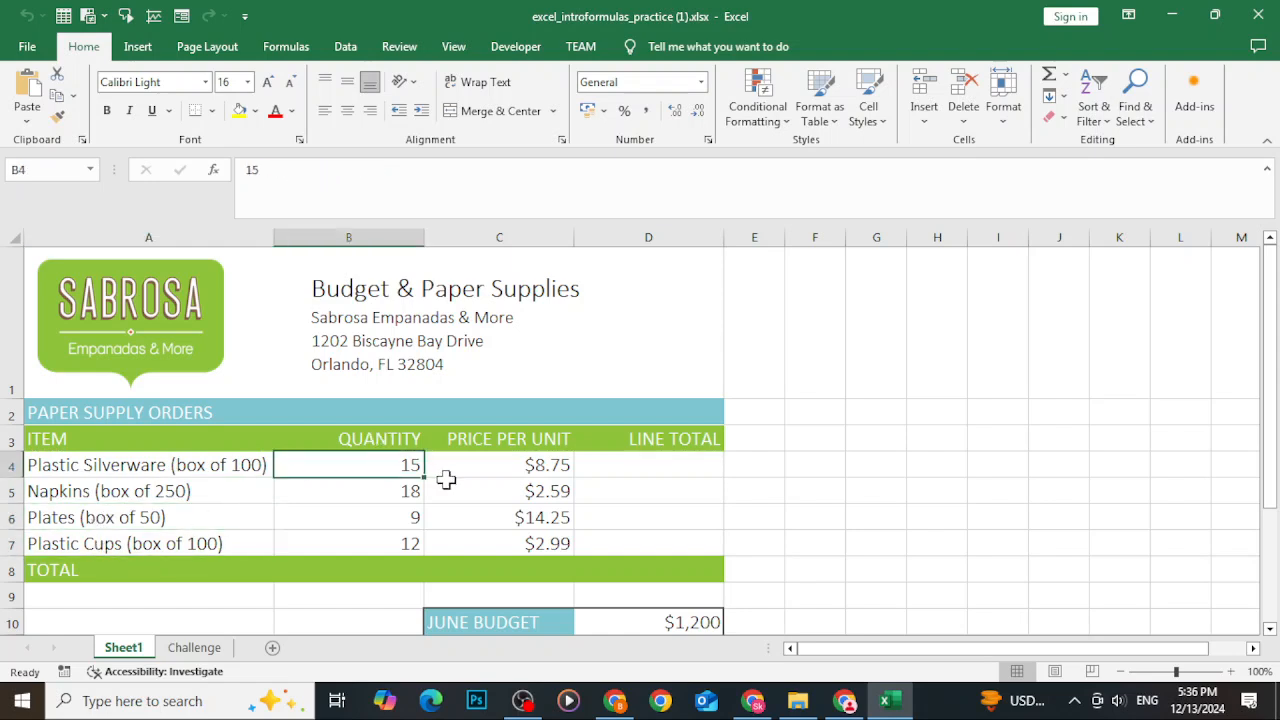
{"action": "left_click", "coordinate": [486, 468]}
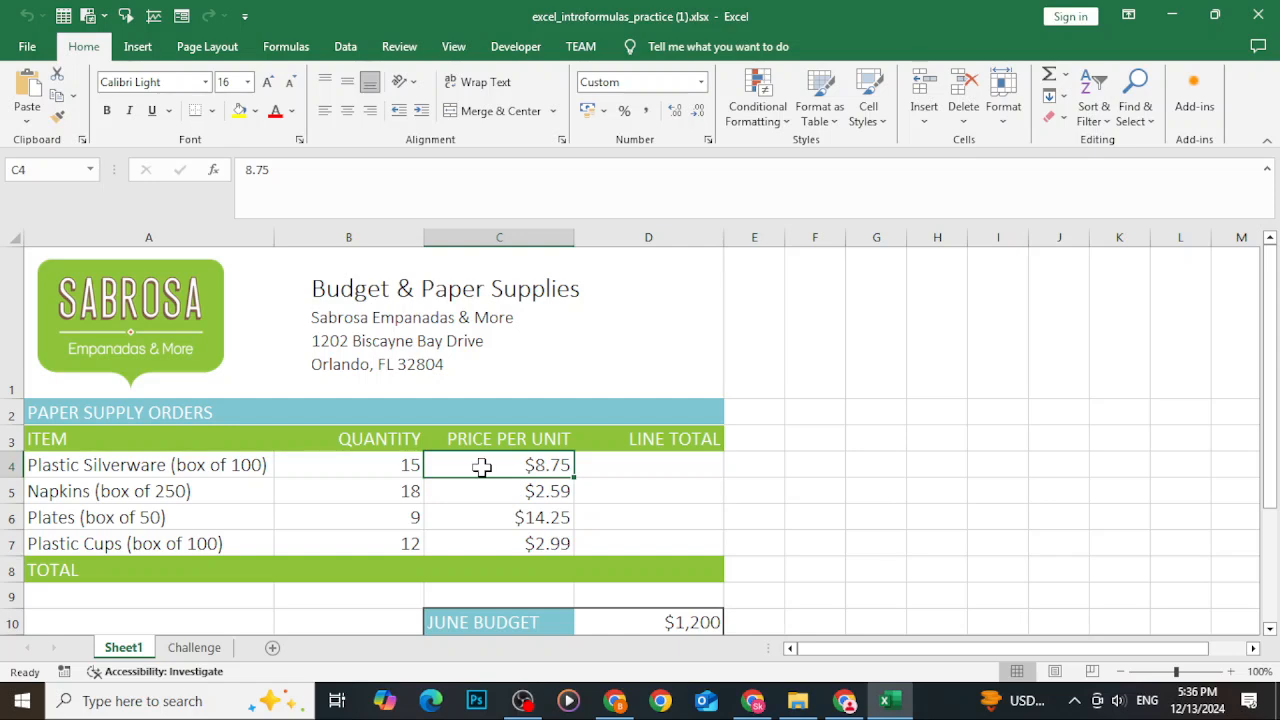
{"action": "left_click", "coordinate": [363, 471]}
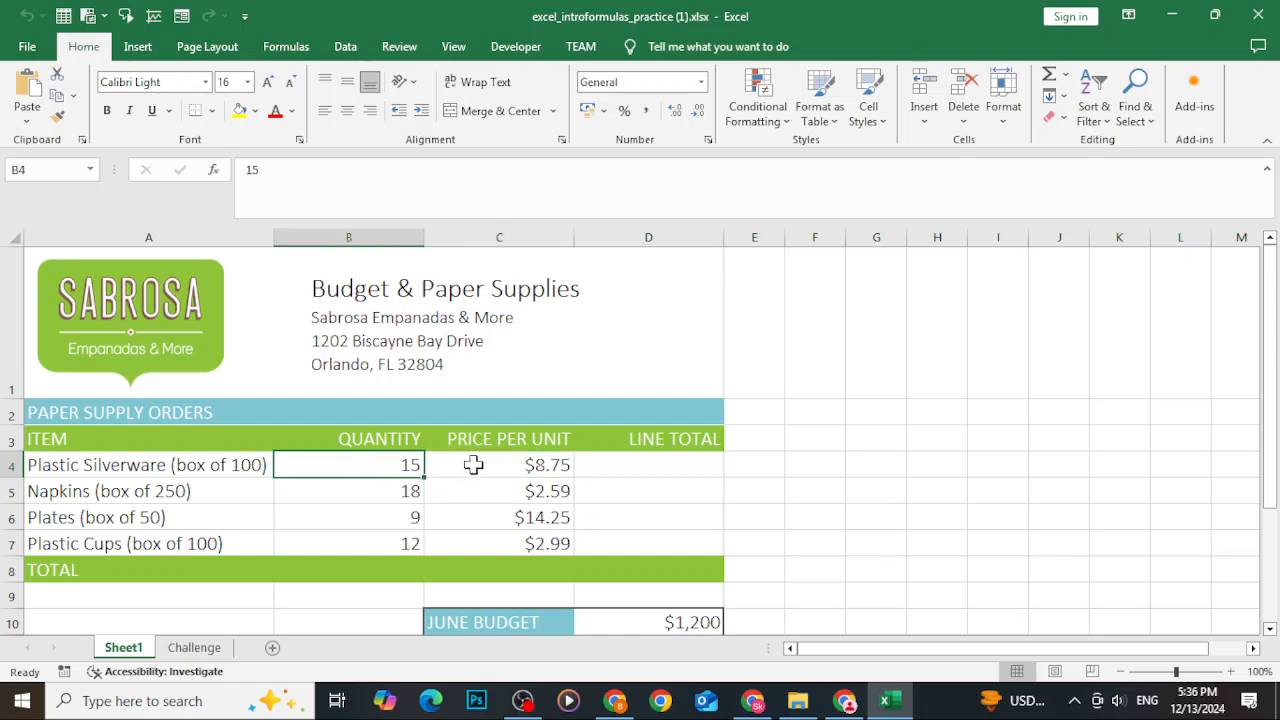
{"action": "left_click", "coordinate": [472, 464]}
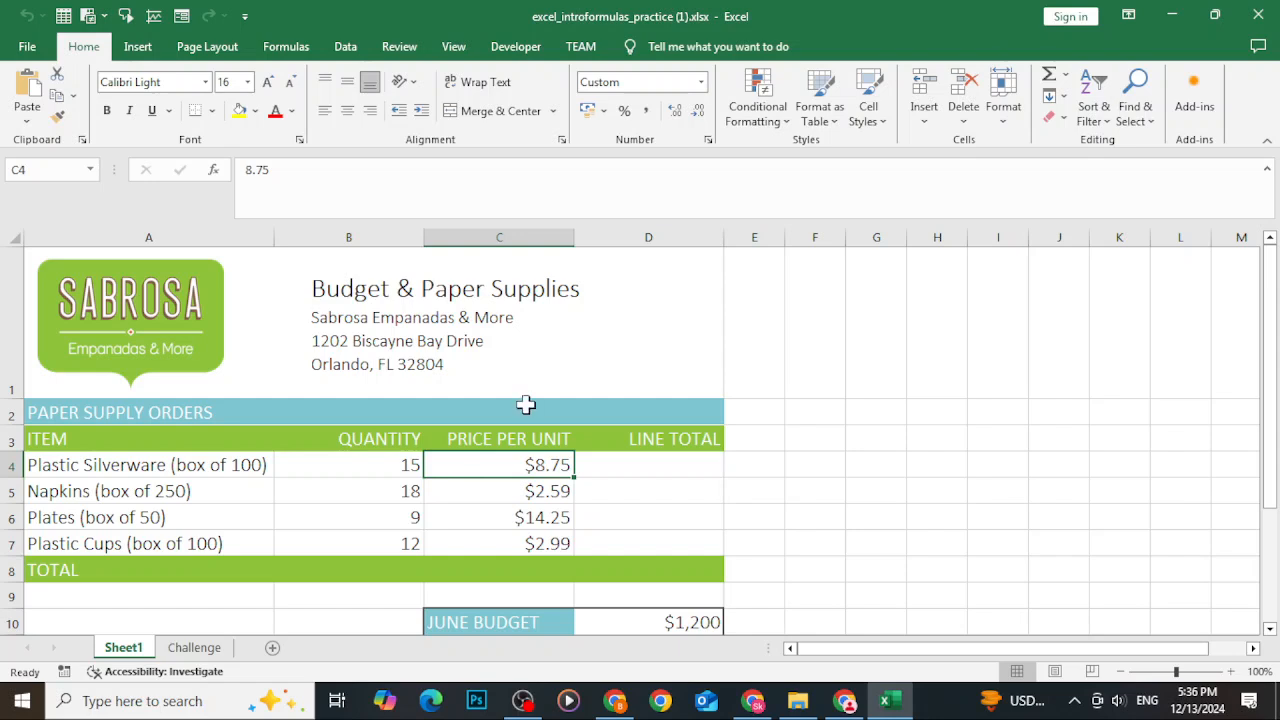
Enter the line total formula =B4*C4 in D4 by pointing at the quantity and price cells.
{"action": "left_click", "coordinate": [665, 462]}
{"action": "type", "text": "="}
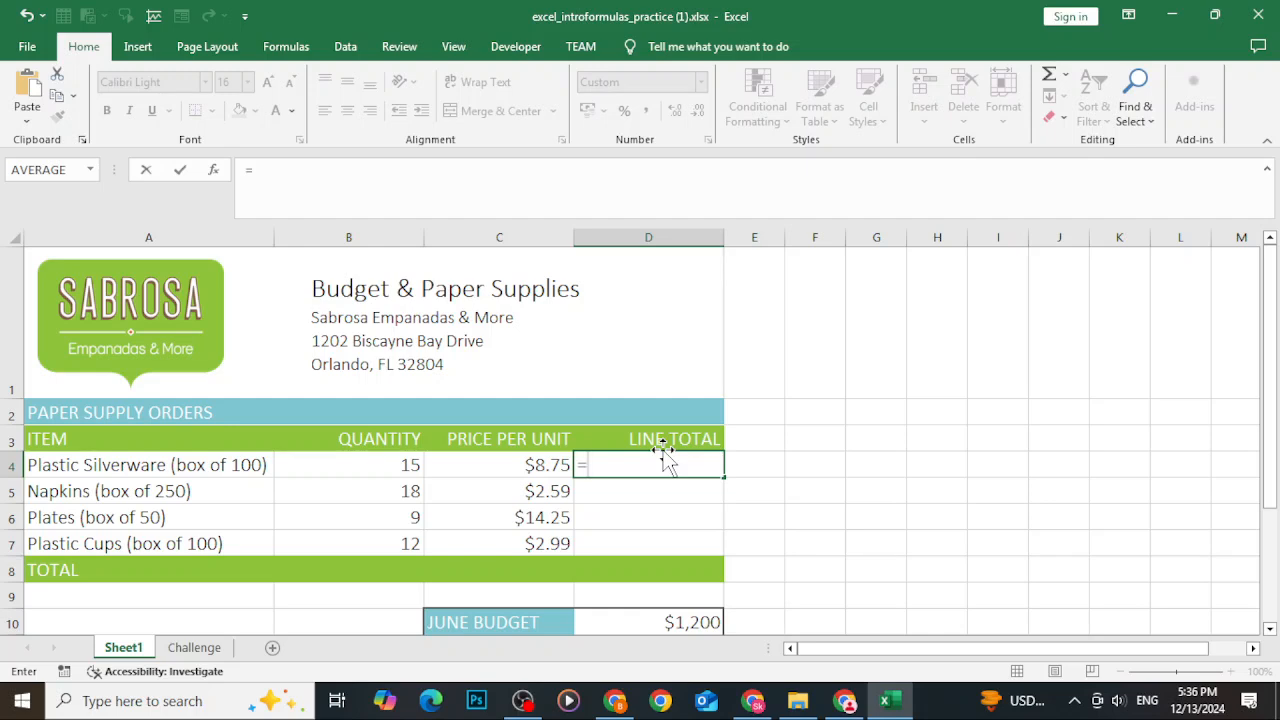
{"action": "left_click", "coordinate": [395, 465]}
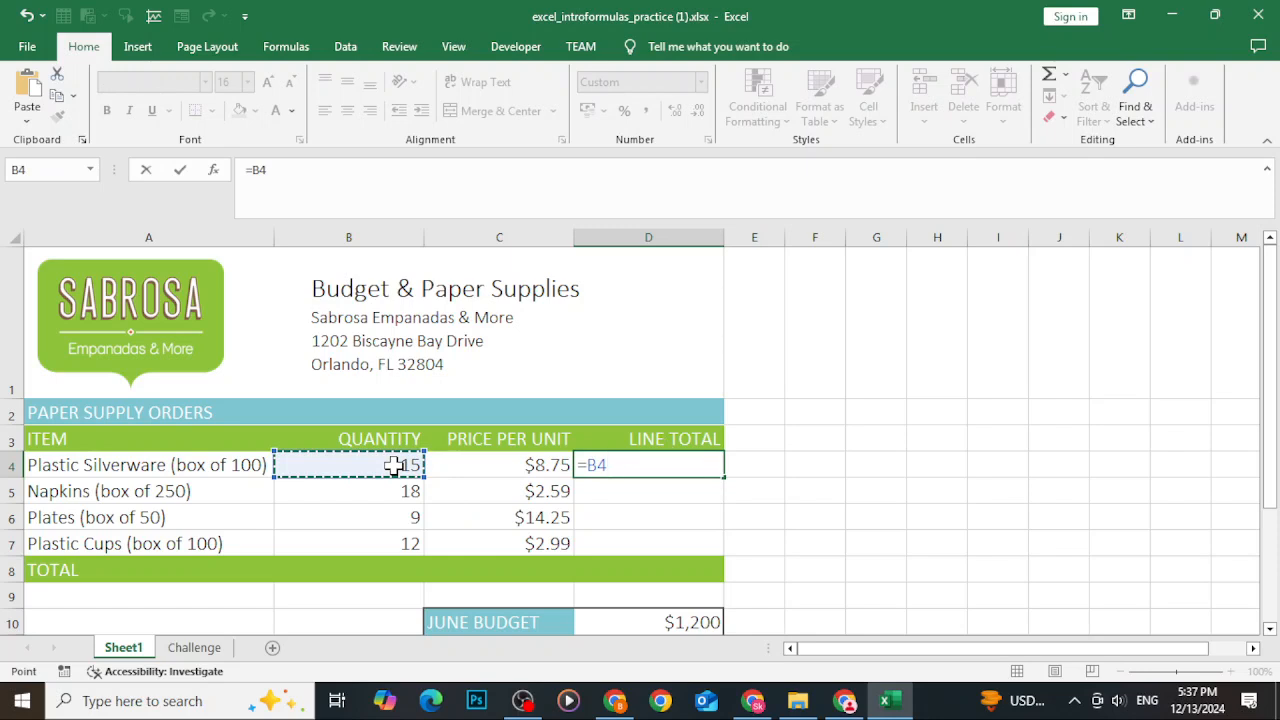
{"action": "type", "text": "*"}
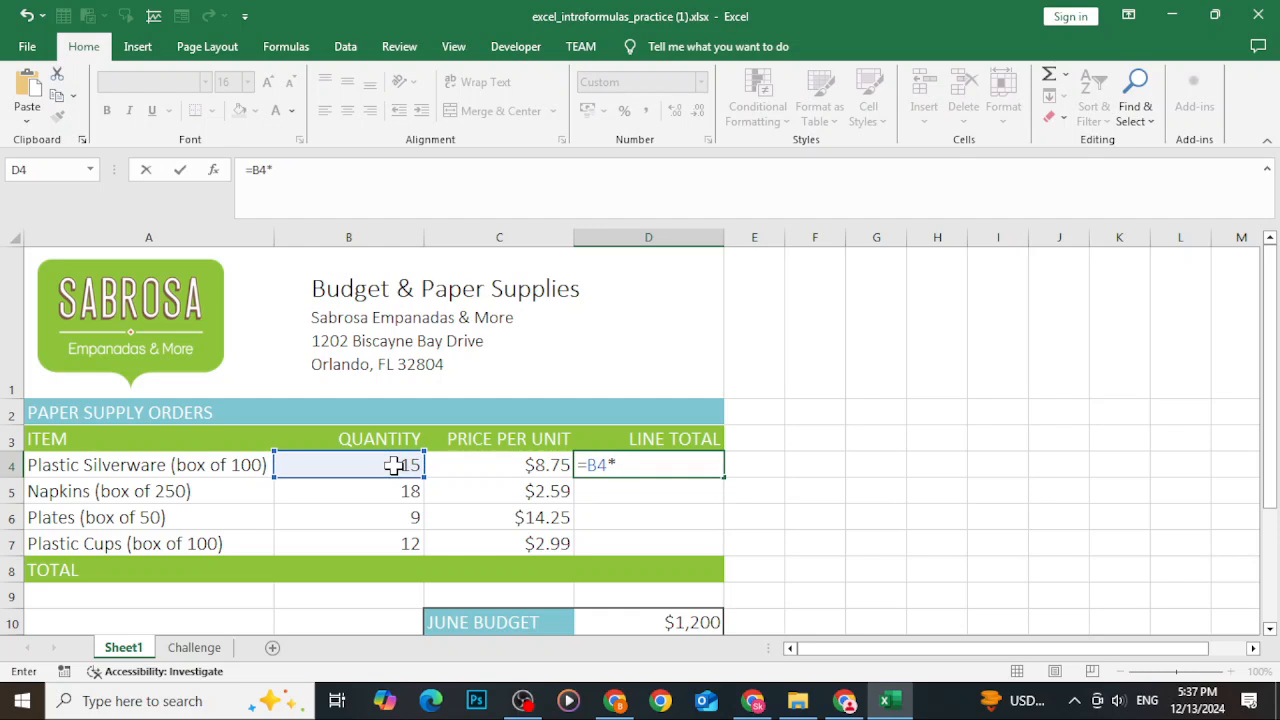
{"action": "left_click", "coordinate": [463, 465]}
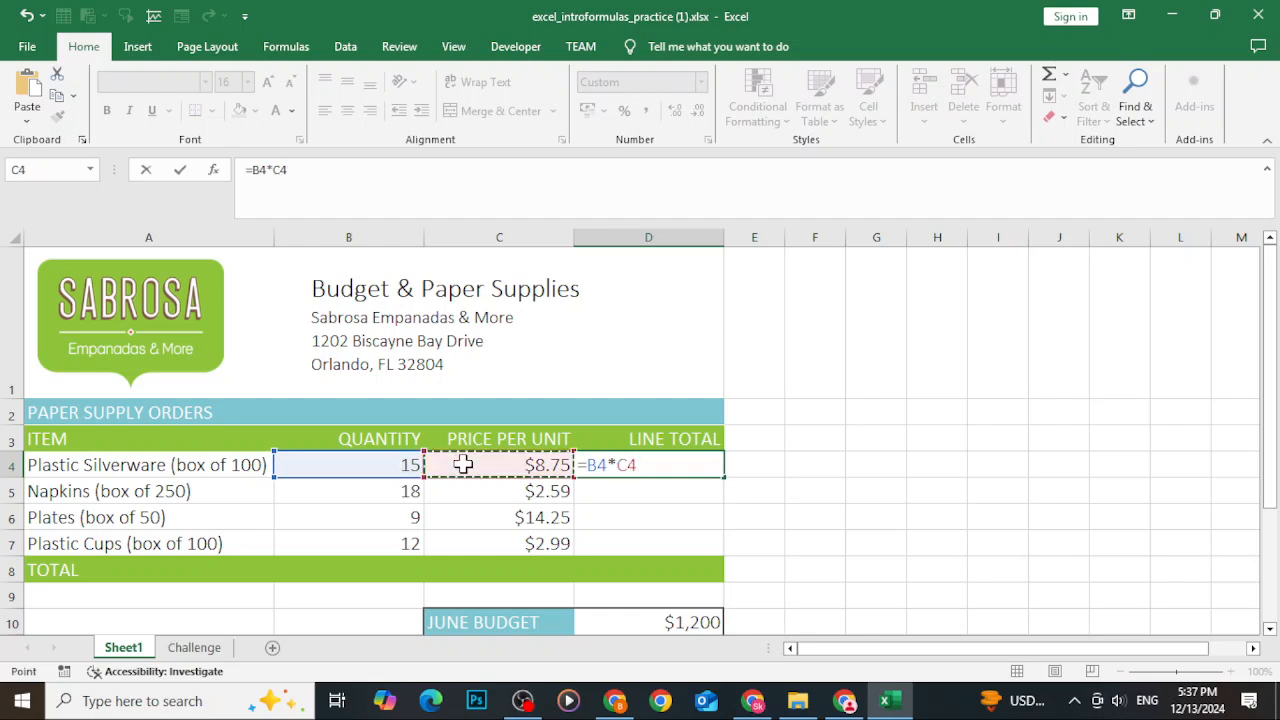
{"action": "key", "text": "Return"}
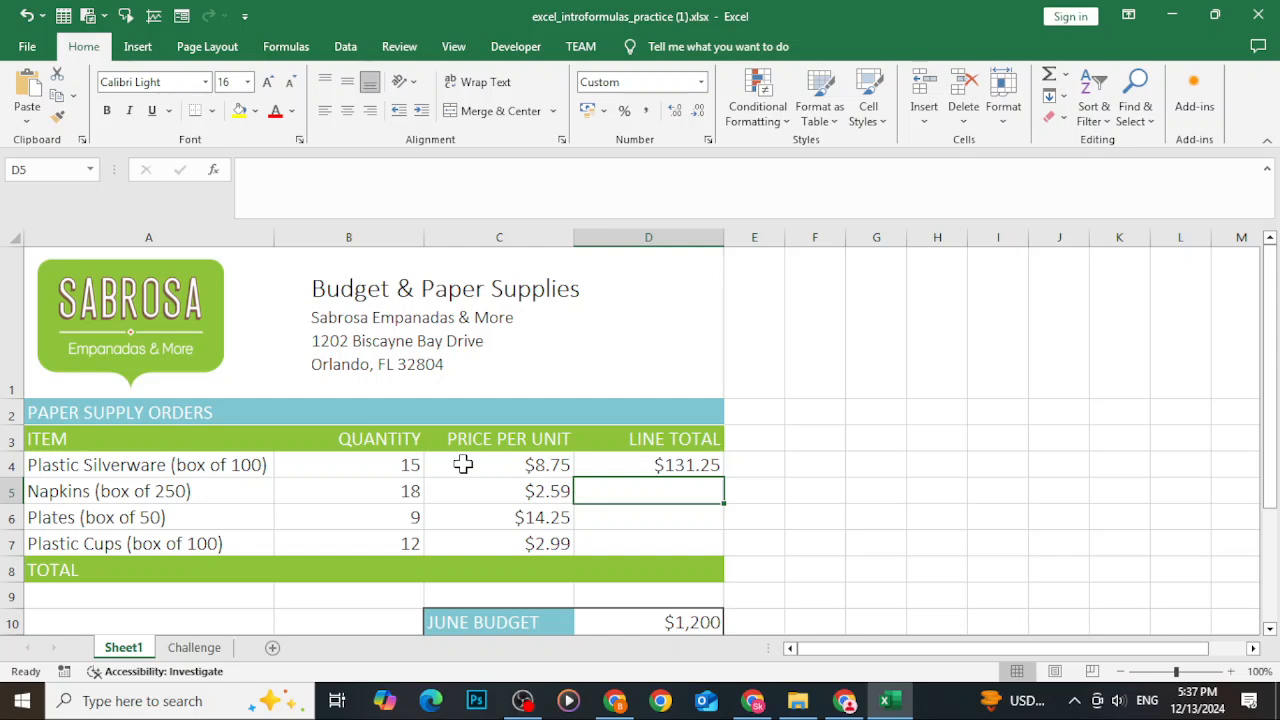
Undo the line total formula in D4.
{"action": "left_click", "coordinate": [337, 463]}
{"action": "left_click", "coordinate": [511, 474]}
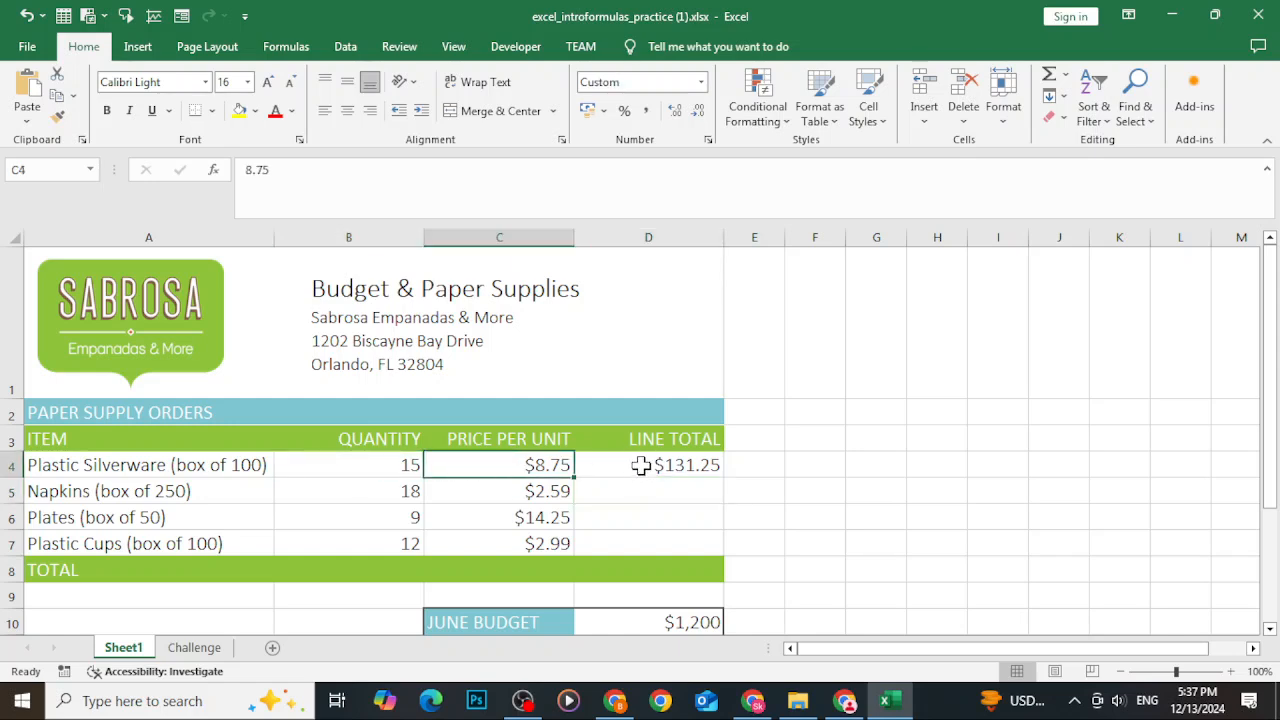
{"action": "key", "text": "ctrl+z"}
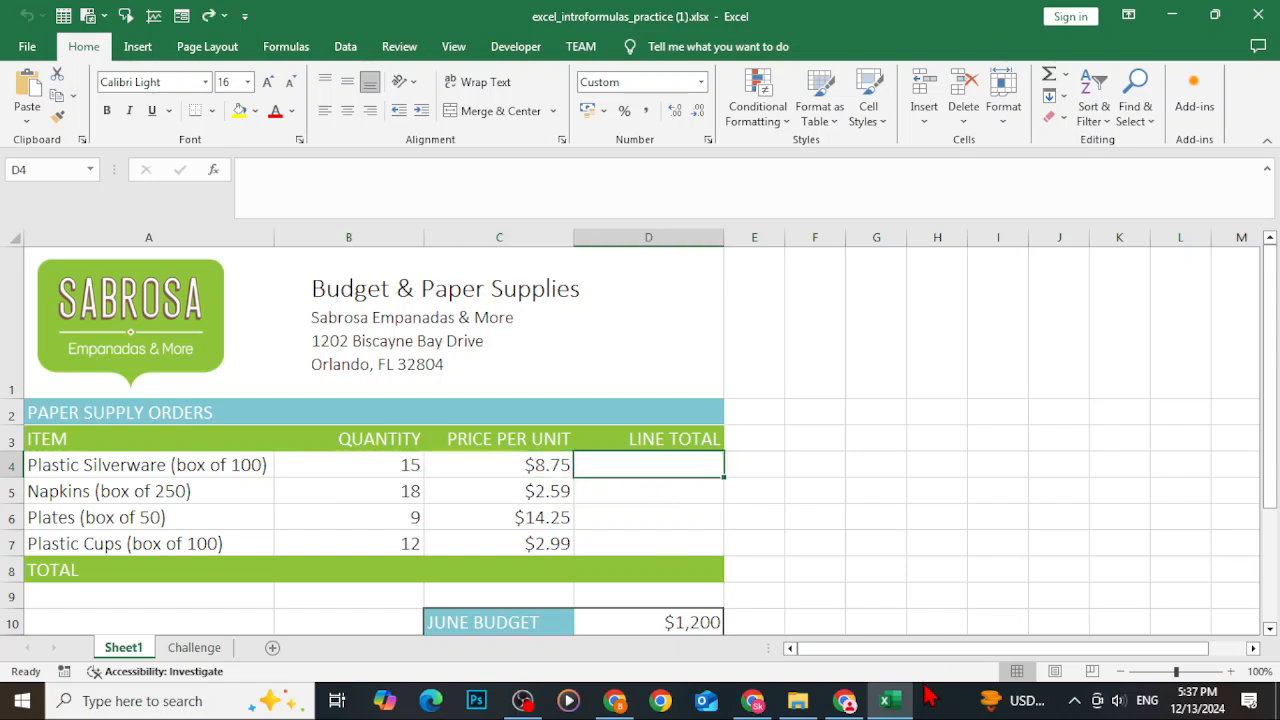
Type the formula =B4*C4 into D4 to calculate the Plastic Silverware line total.
{"action": "type", "text": "="}
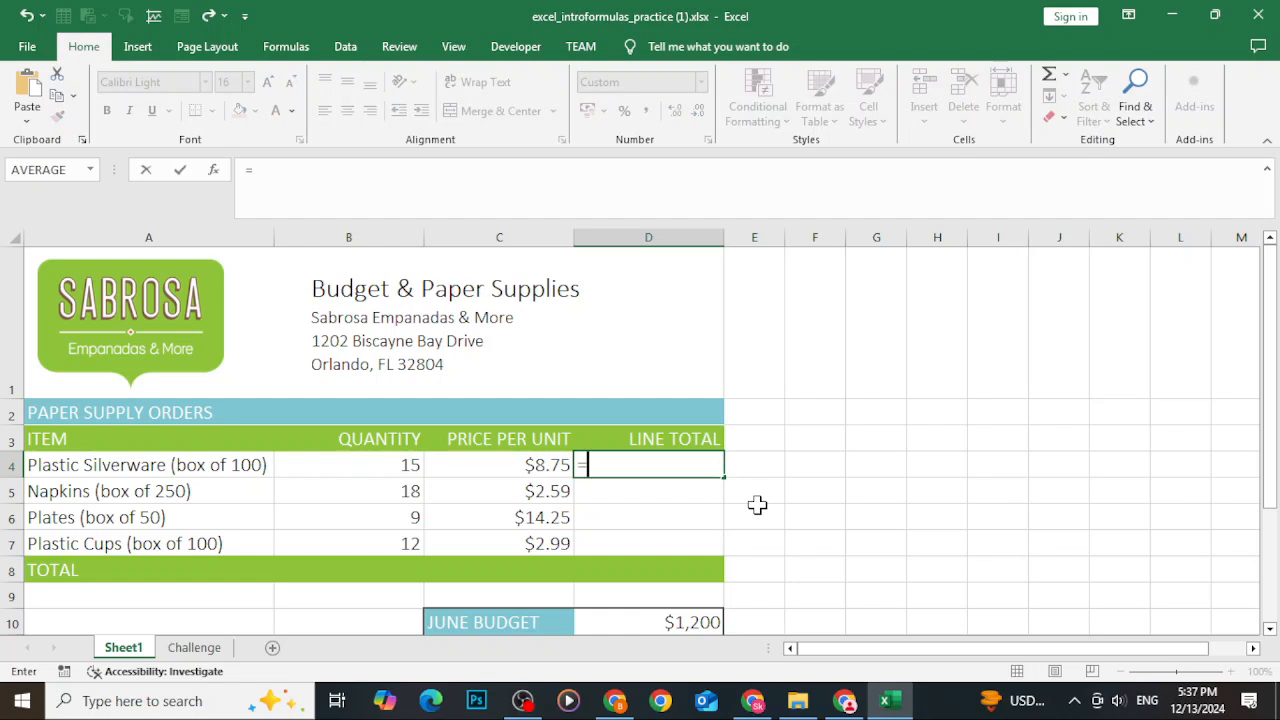
{"action": "type", "text": "B4"}
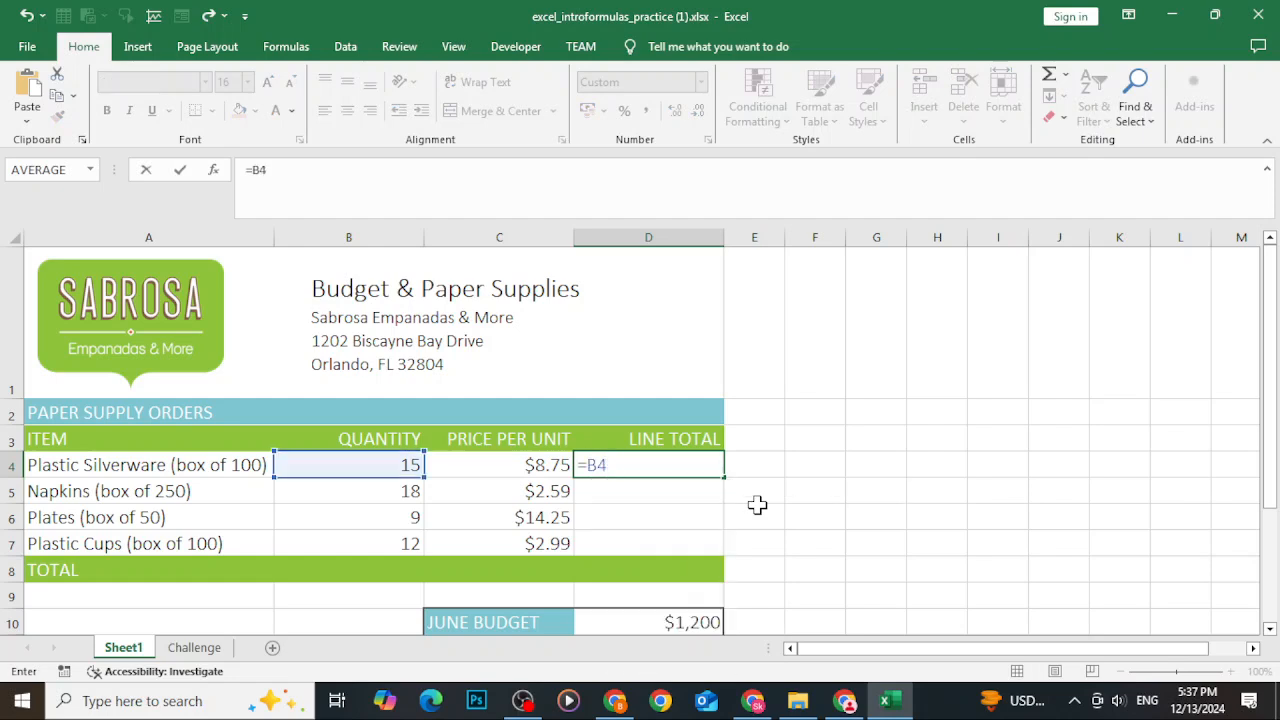
{"action": "type", "text": "*"}
{"action": "type", "text": "C4"}
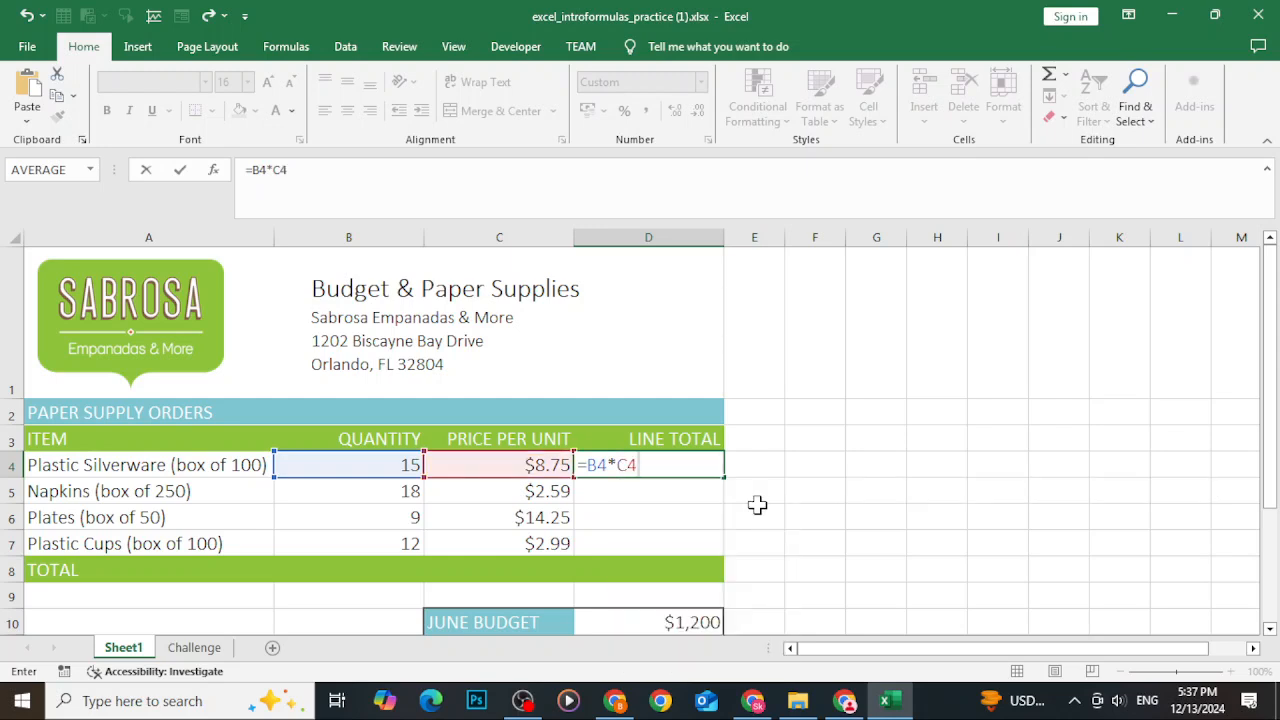
{"action": "key", "text": "Return"}
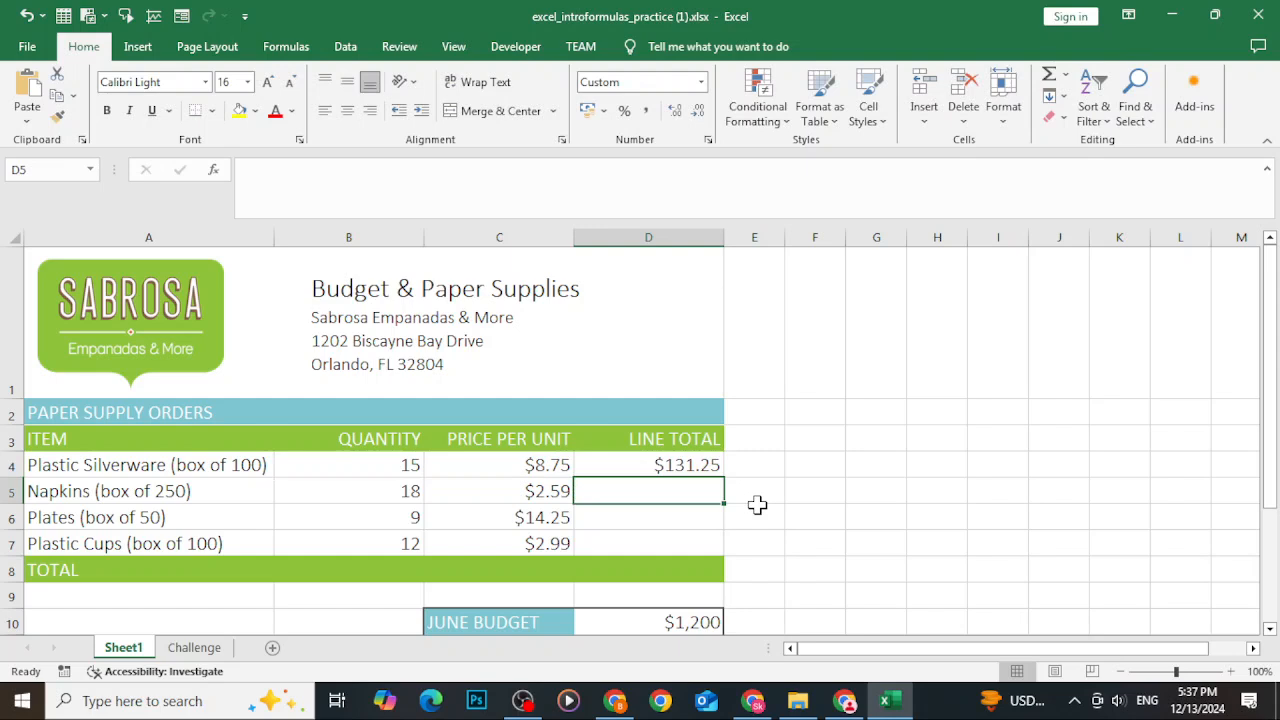
{"action": "key", "text": "BackSpace"}
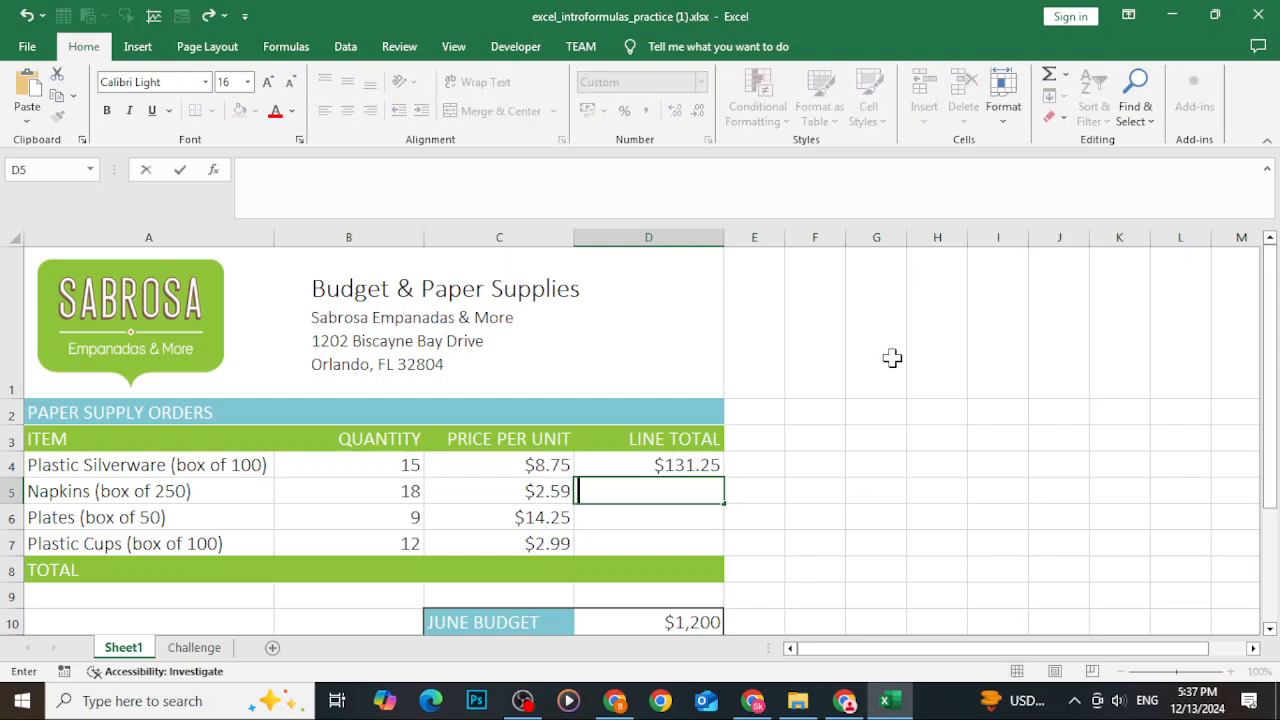
Re-enter the line total formula =B4*C4 in D4 by pointing at the quantity and price cells.
{"action": "key", "text": "Up"}
{"action": "type", "text": "="}
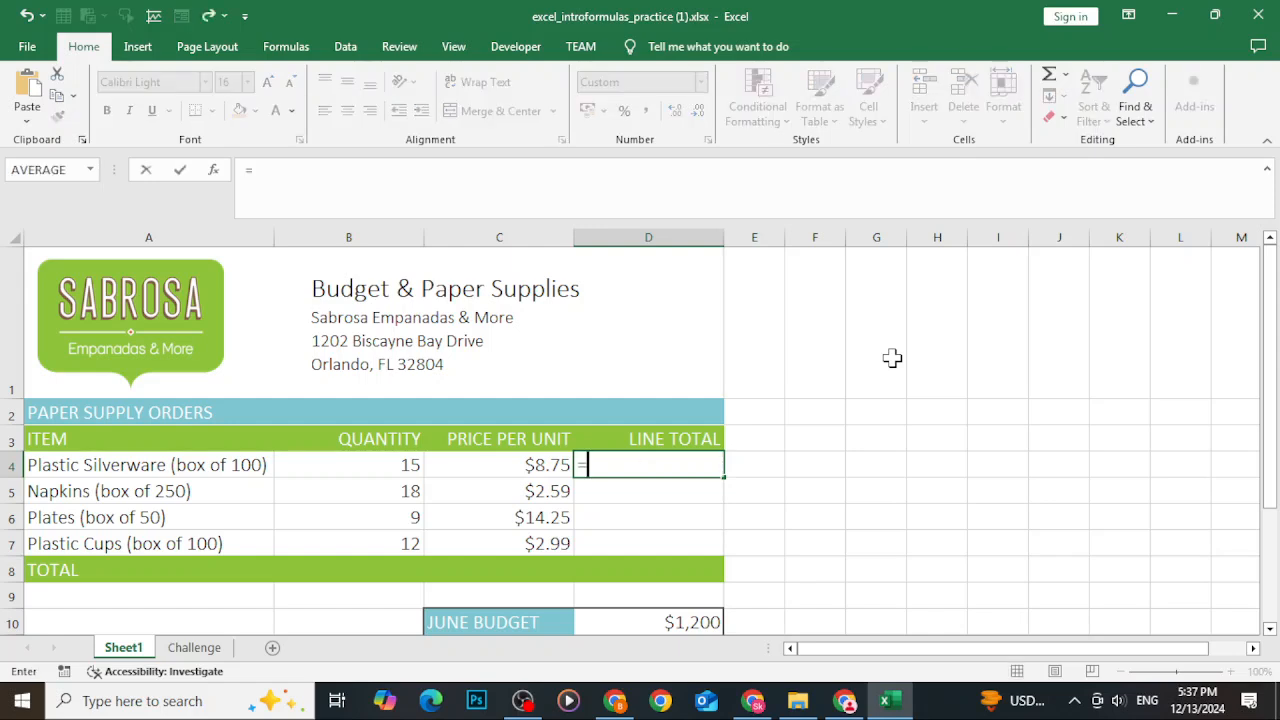
{"action": "left_click", "coordinate": [344, 465]}
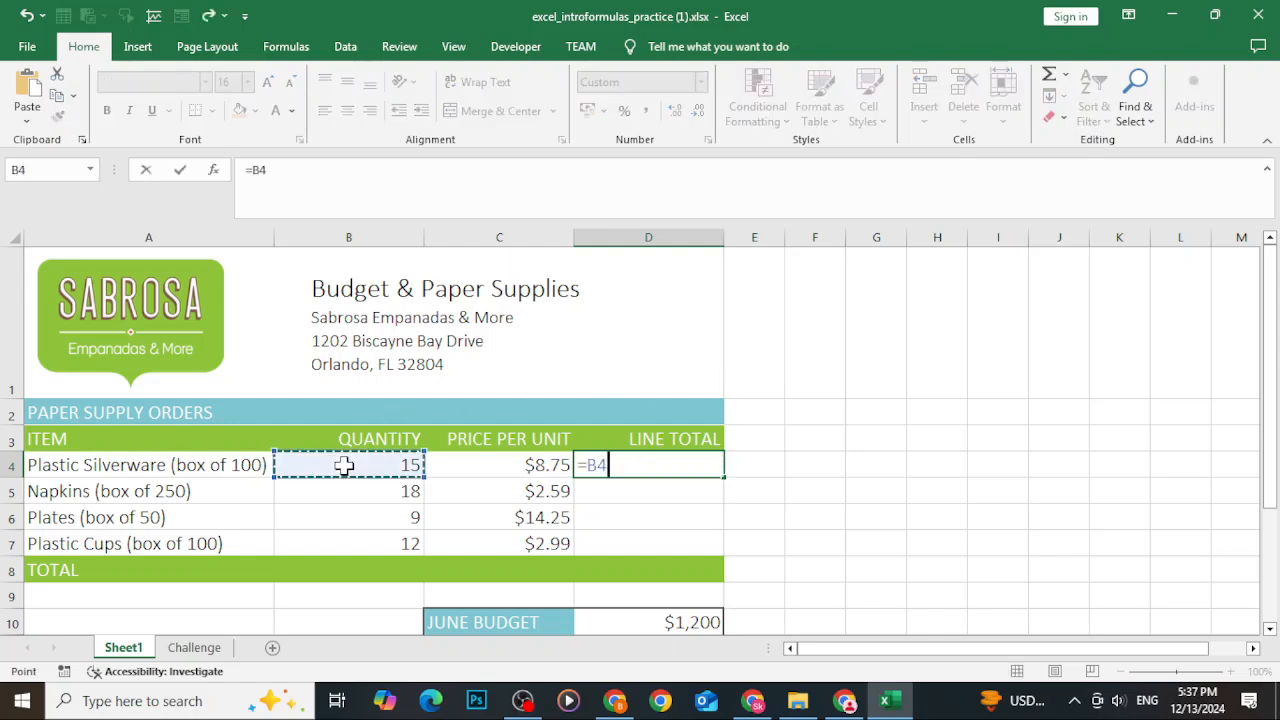
{"action": "type", "text": "*"}
{"action": "left_click", "coordinate": [470, 465]}
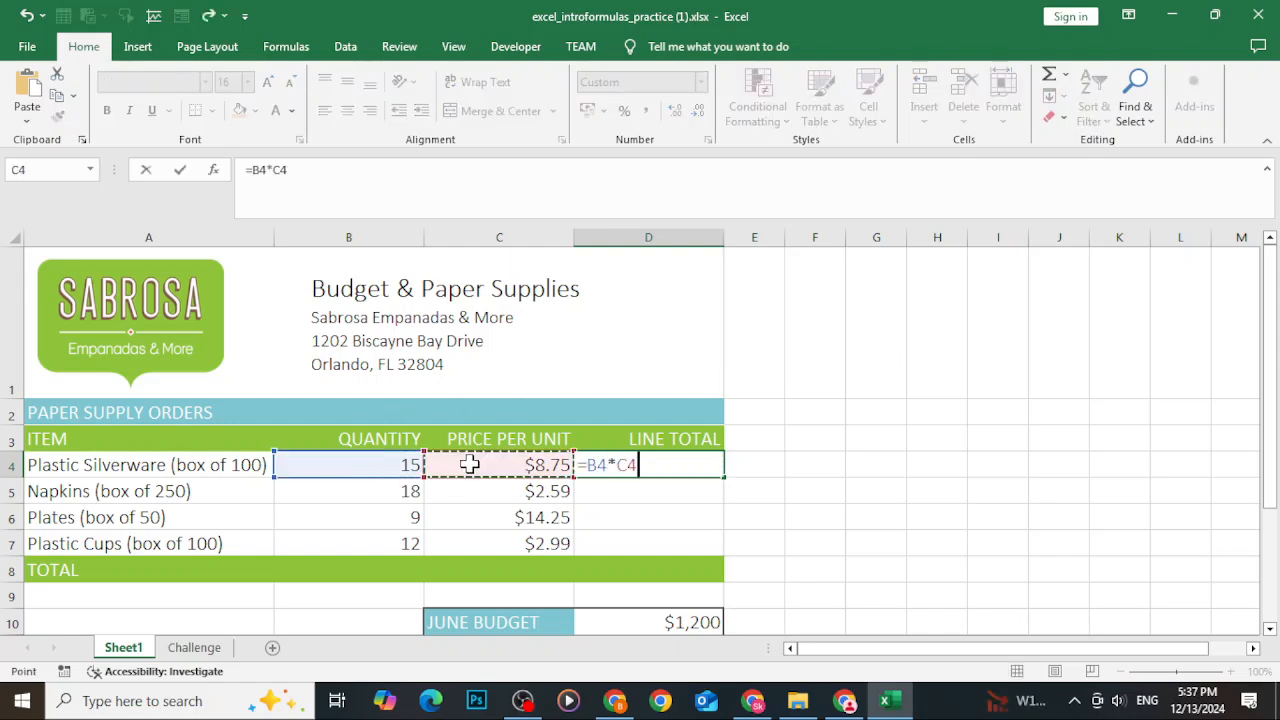
{"action": "key", "text": "Return"}
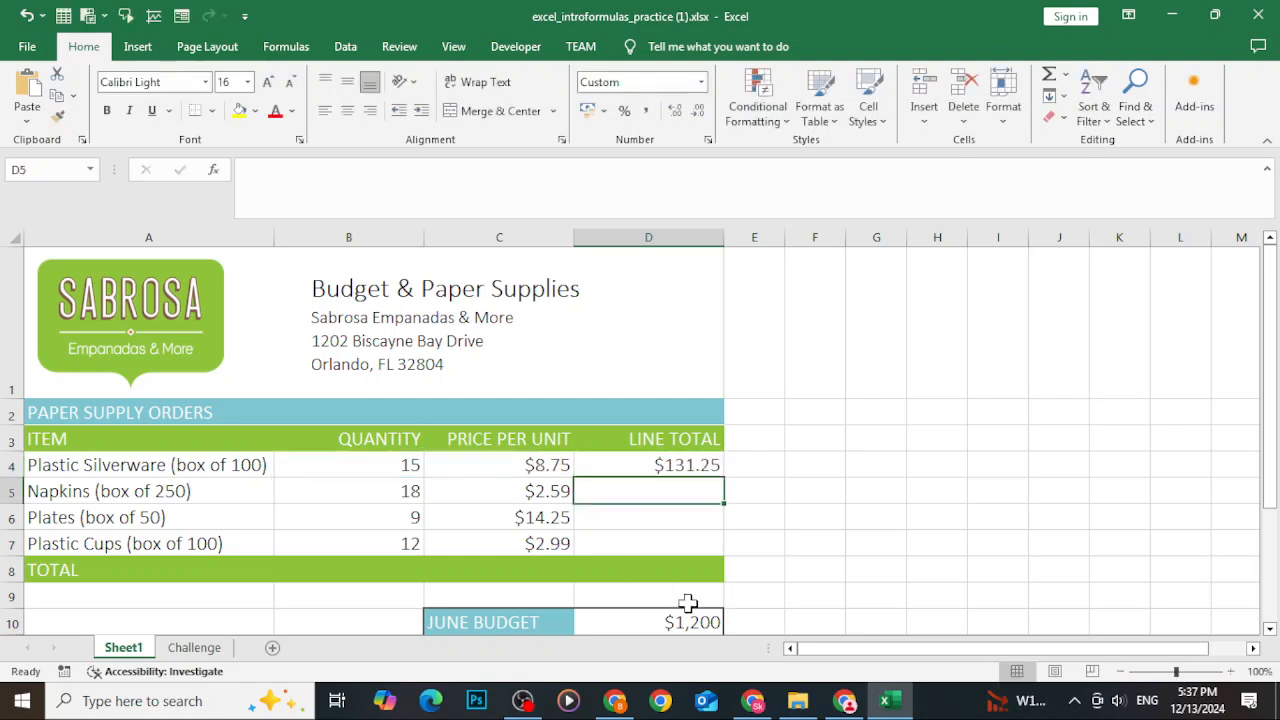
Fill the line total formula from D4 down through D7 for the remaining items.
{"action": "left_click", "coordinate": [398, 491]}
{"action": "left_click", "coordinate": [505, 493]}
{"action": "left_click", "coordinate": [400, 525]}
{"action": "left_click", "coordinate": [489, 535]}
{"action": "left_click", "coordinate": [392, 553]}
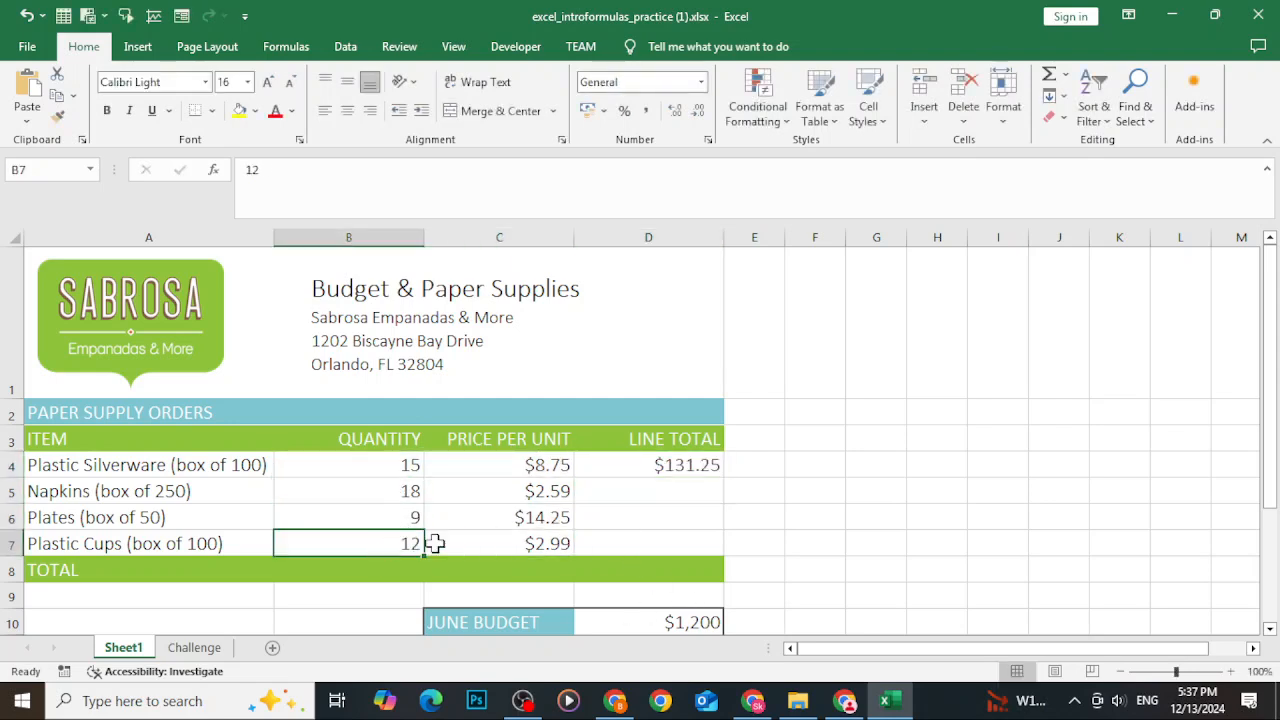
{"action": "left_click", "coordinate": [668, 470]}
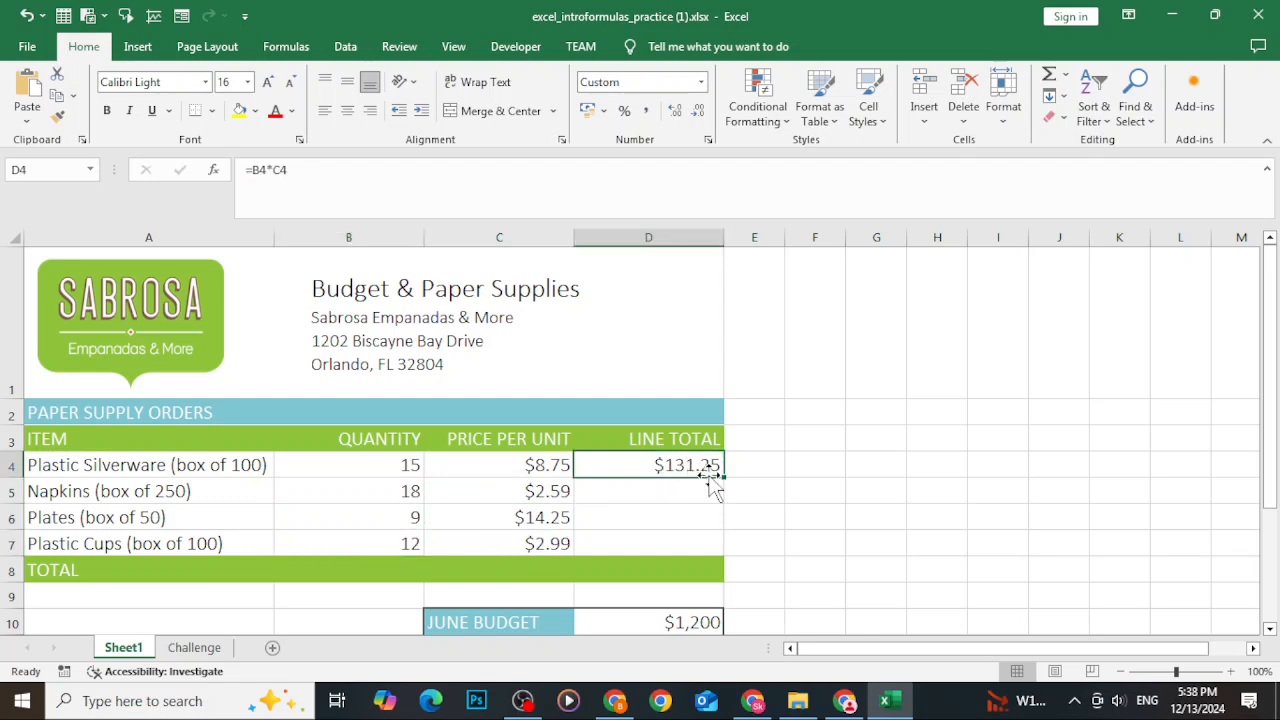
{"action": "left_click_drag", "start_coordinate": [725, 479], "coordinate": [726, 551]}
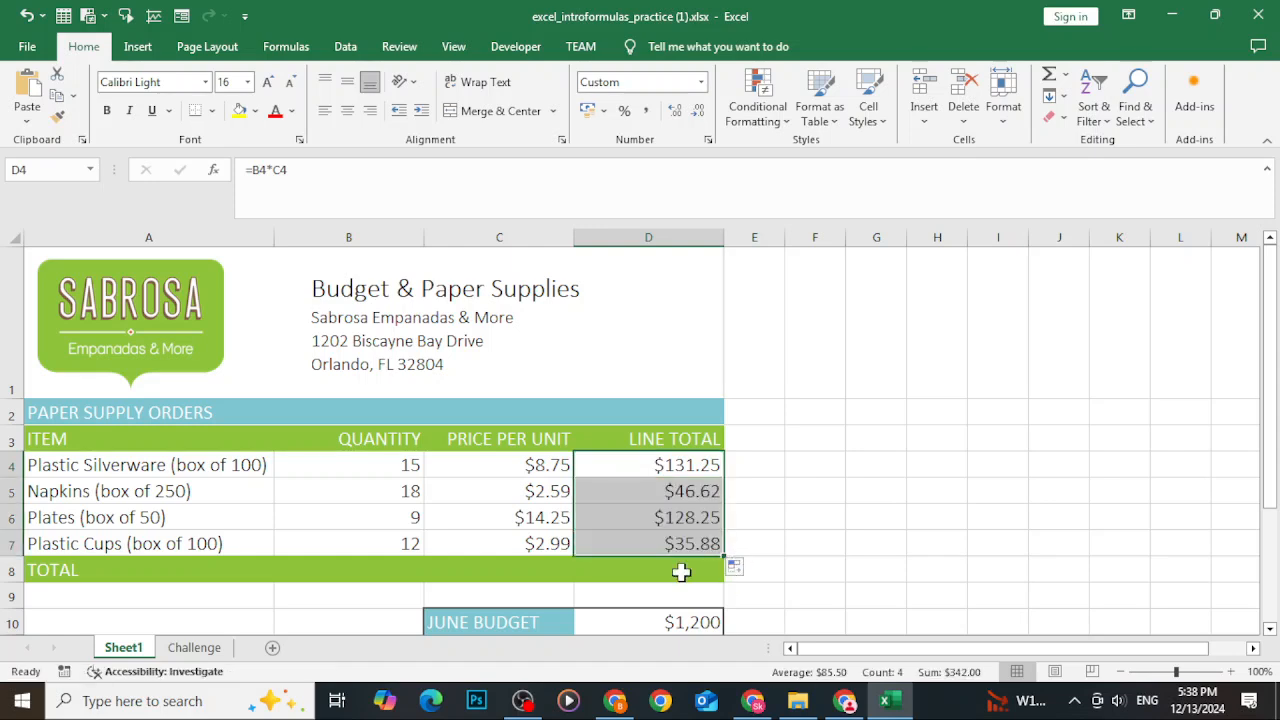
Open the copied formulas in D7 and D6 to check their adjusted cell references.
{"action": "double_click", "coordinate": [641, 541]}
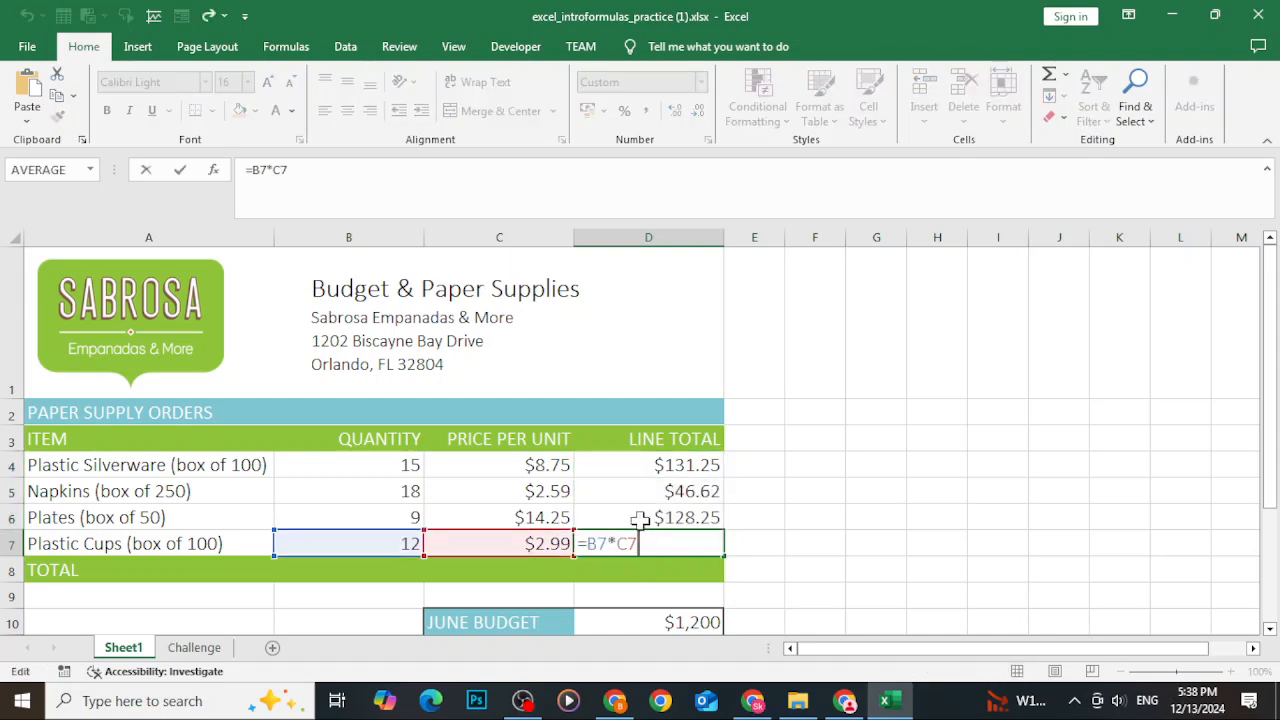
{"action": "double_click", "coordinate": [636, 517]}
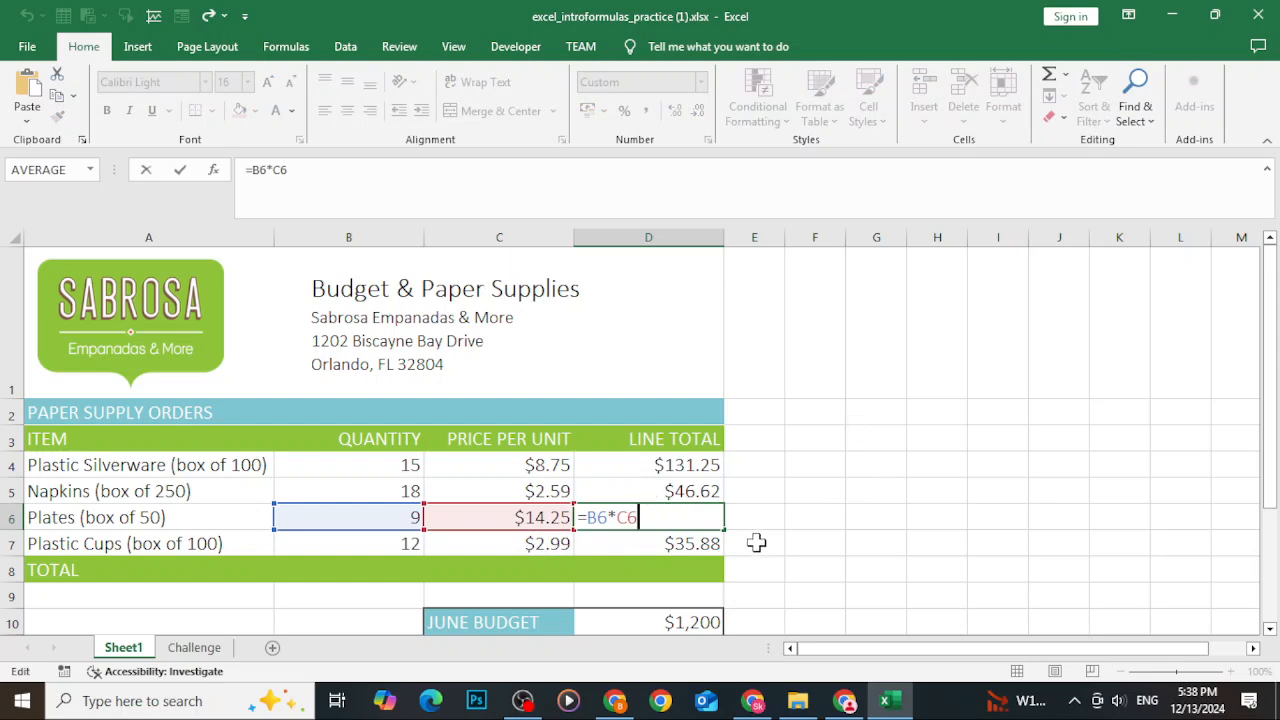
{"action": "left_click", "coordinate": [845, 700]}
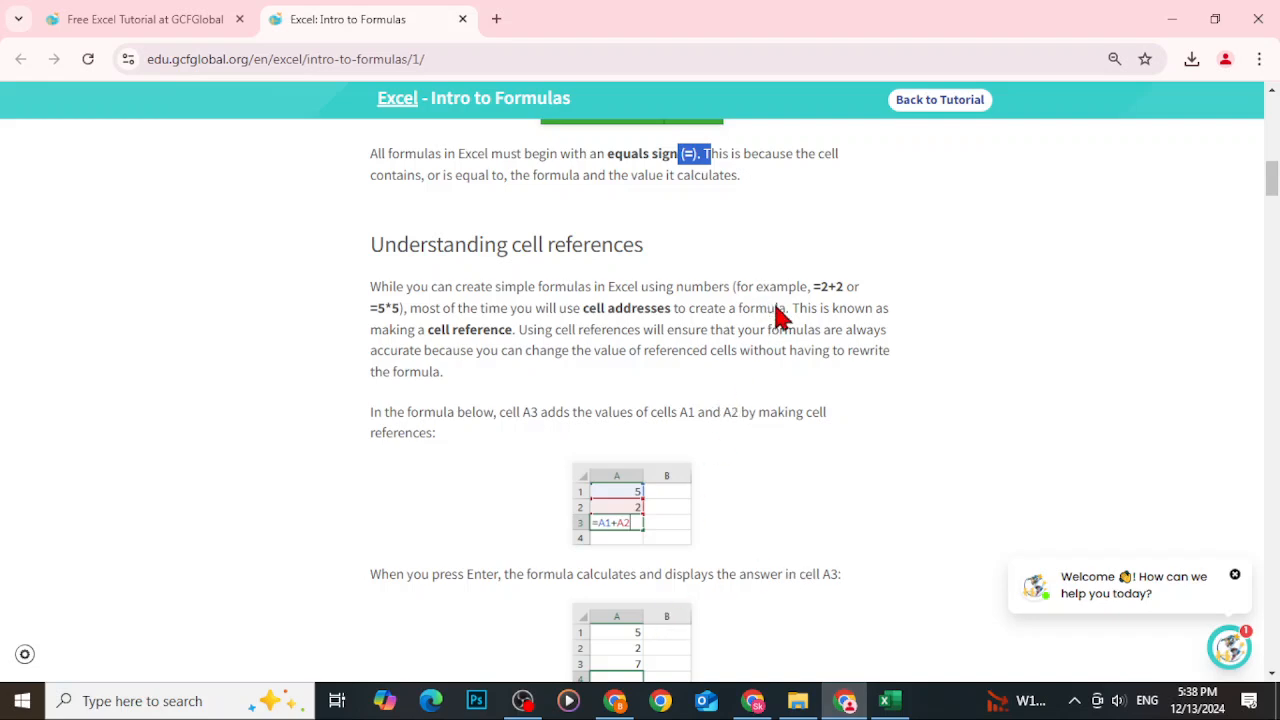
{"action": "left_click", "coordinate": [885, 700]}
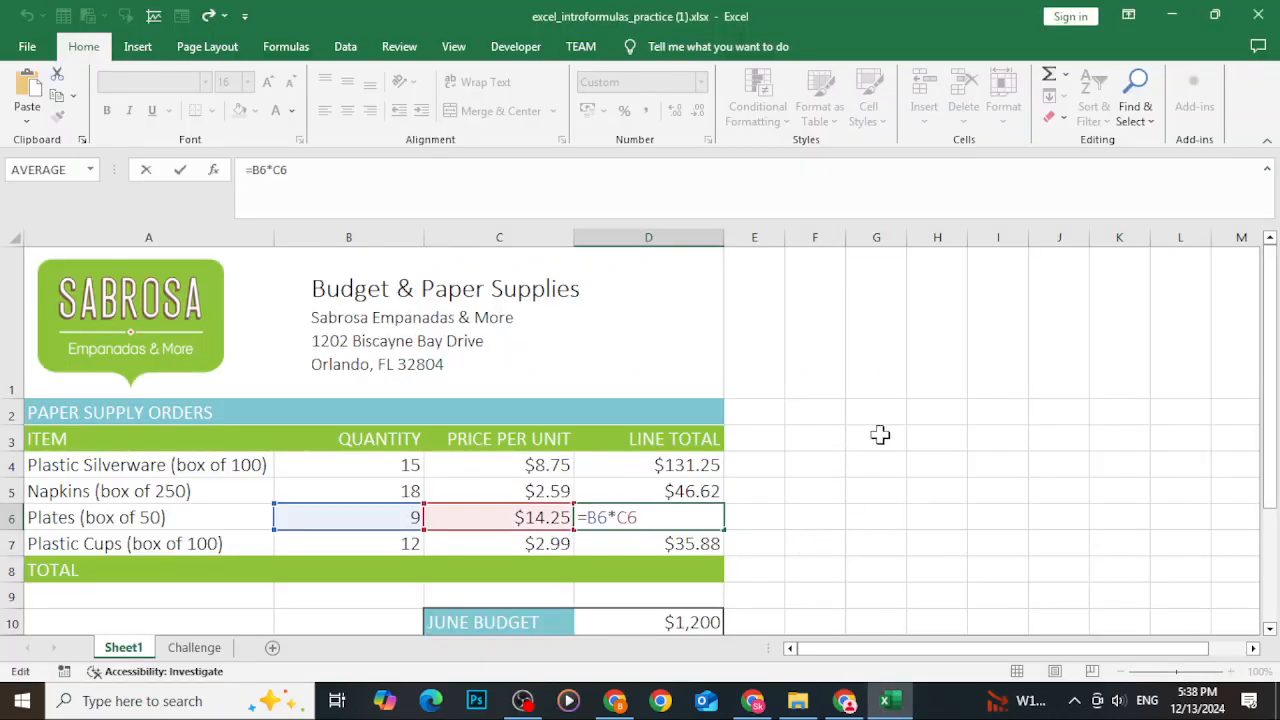
Enter the number-only formulas =2+2, =5+9 and =99+99 in H4, H5 and H6.
{"action": "left_click", "coordinate": [960, 474]}
{"action": "type", "text": "="}
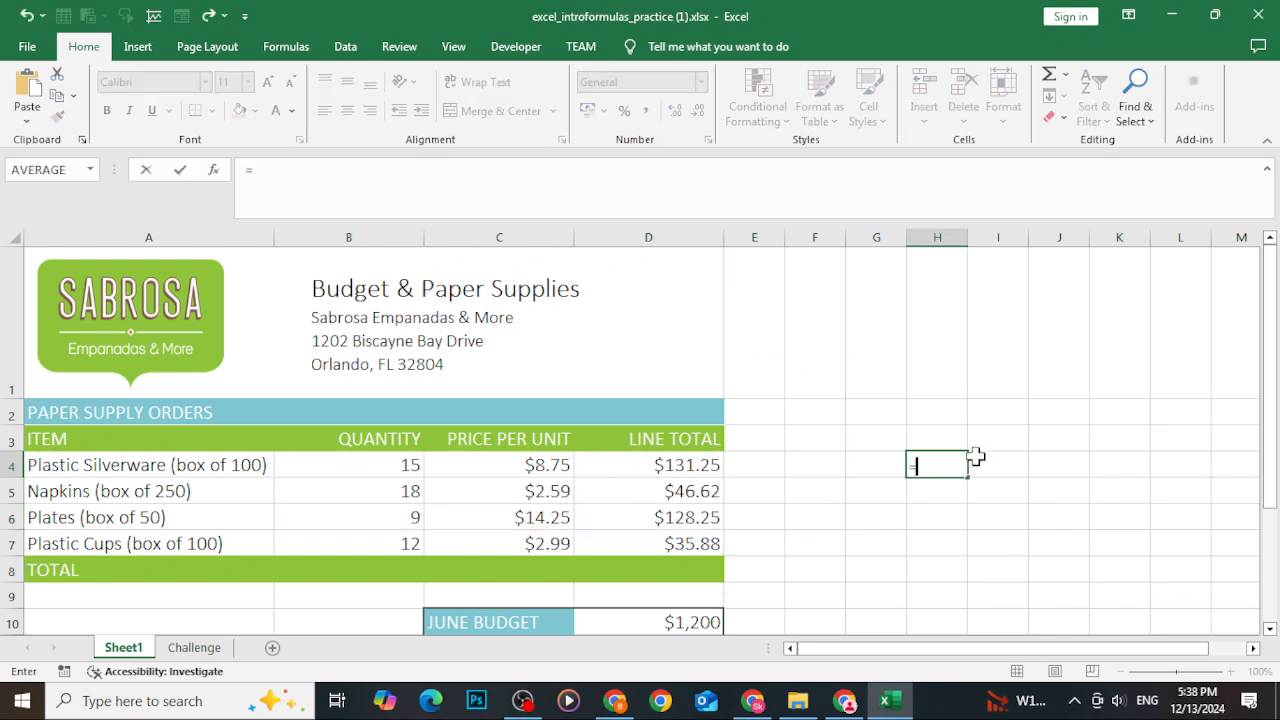
{"action": "type", "text": "2+2"}
{"action": "key", "text": "Return"}
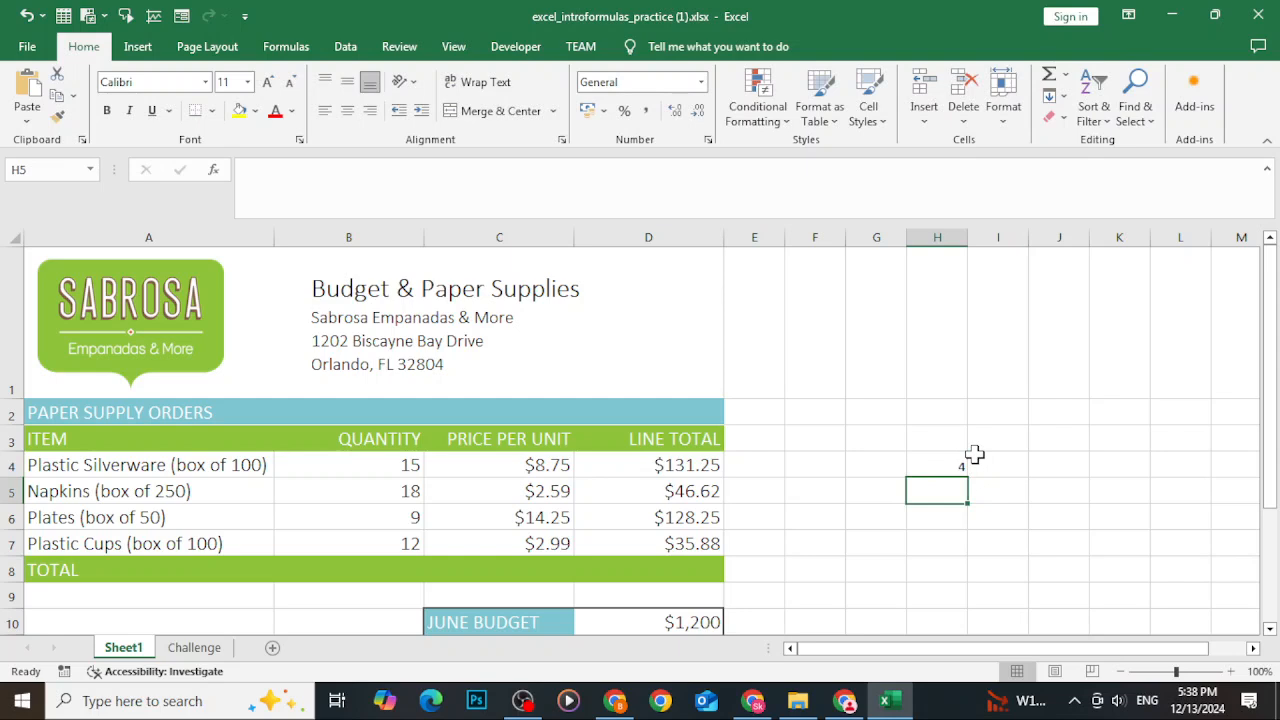
{"action": "type", "text": "=5+9"}
{"action": "key", "text": "Return"}
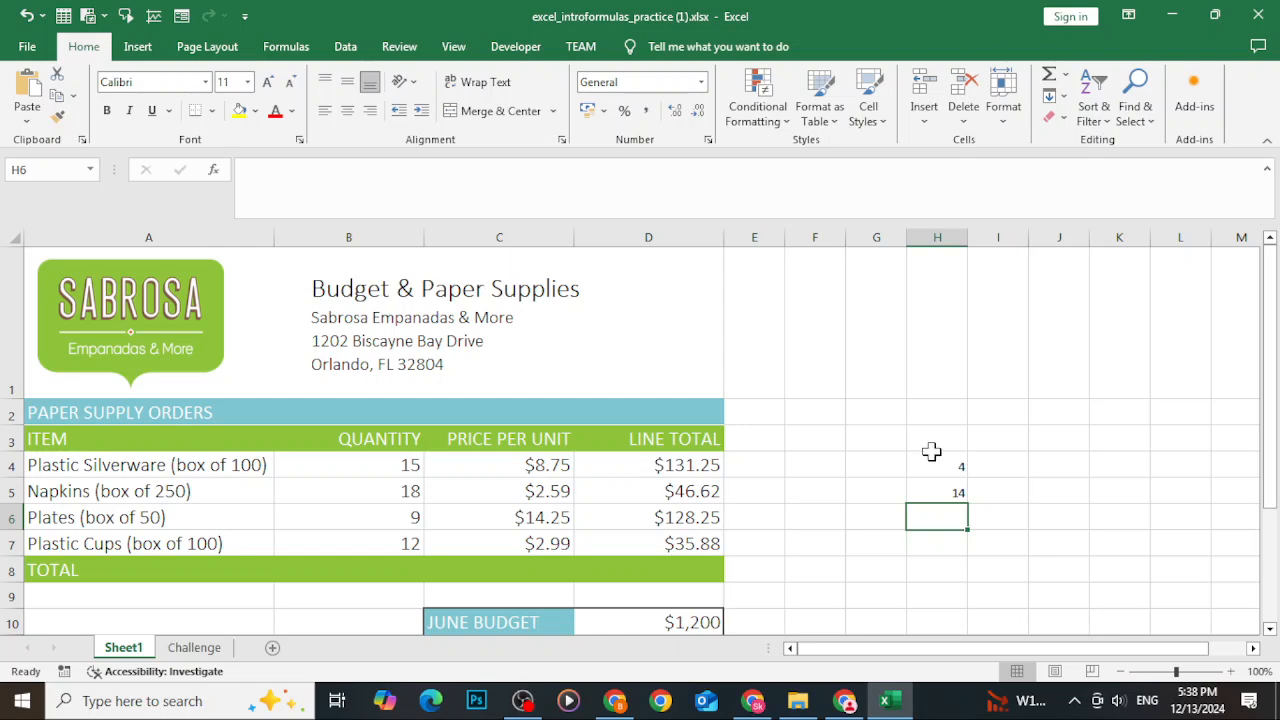
{"action": "type", "text": "=99"}
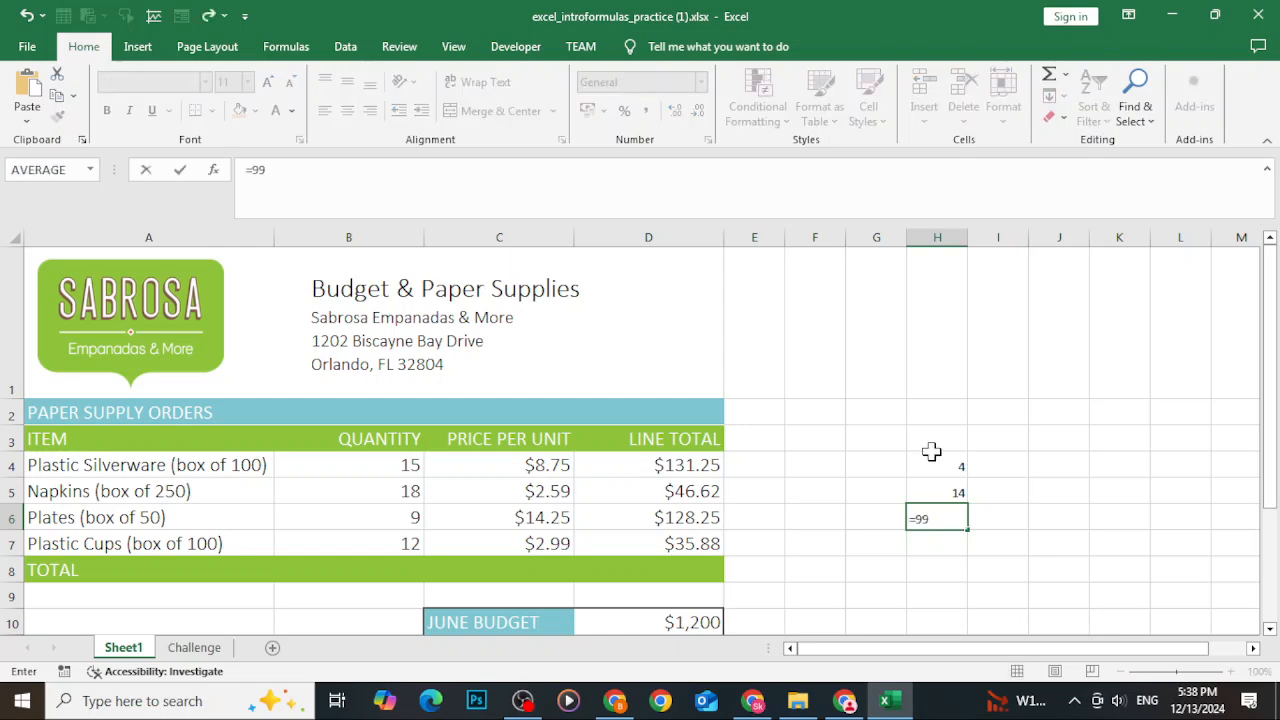
{"action": "type", "text": "+99"}
{"action": "key", "text": "Return"}
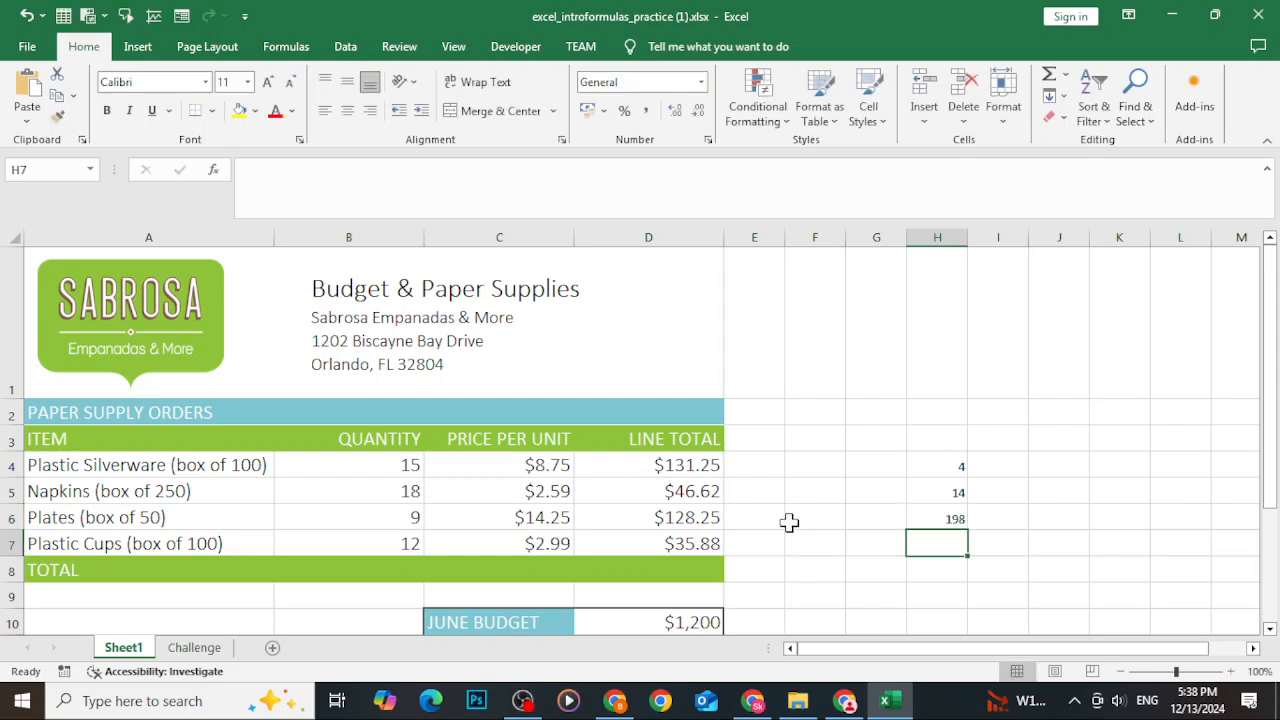
Read the tutorial's section on understanding cell references in the browser.
{"action": "left_click", "coordinate": [846, 702]}
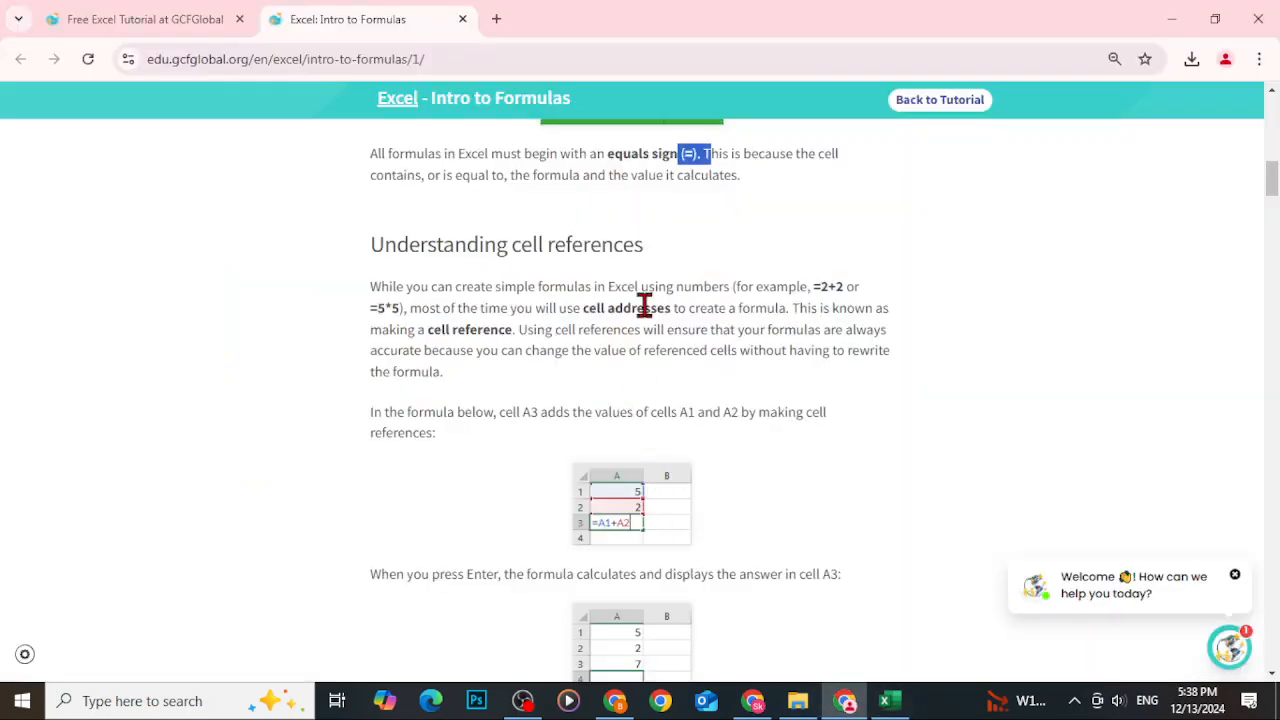
{"action": "left_click_drag", "start_coordinate": [489, 308], "coordinate": [515, 337]}
{"action": "left_click", "coordinate": [515, 337]}
{"action": "scroll", "coordinate": [630, 390], "scroll_direction": "down", "scroll_amount": 2}
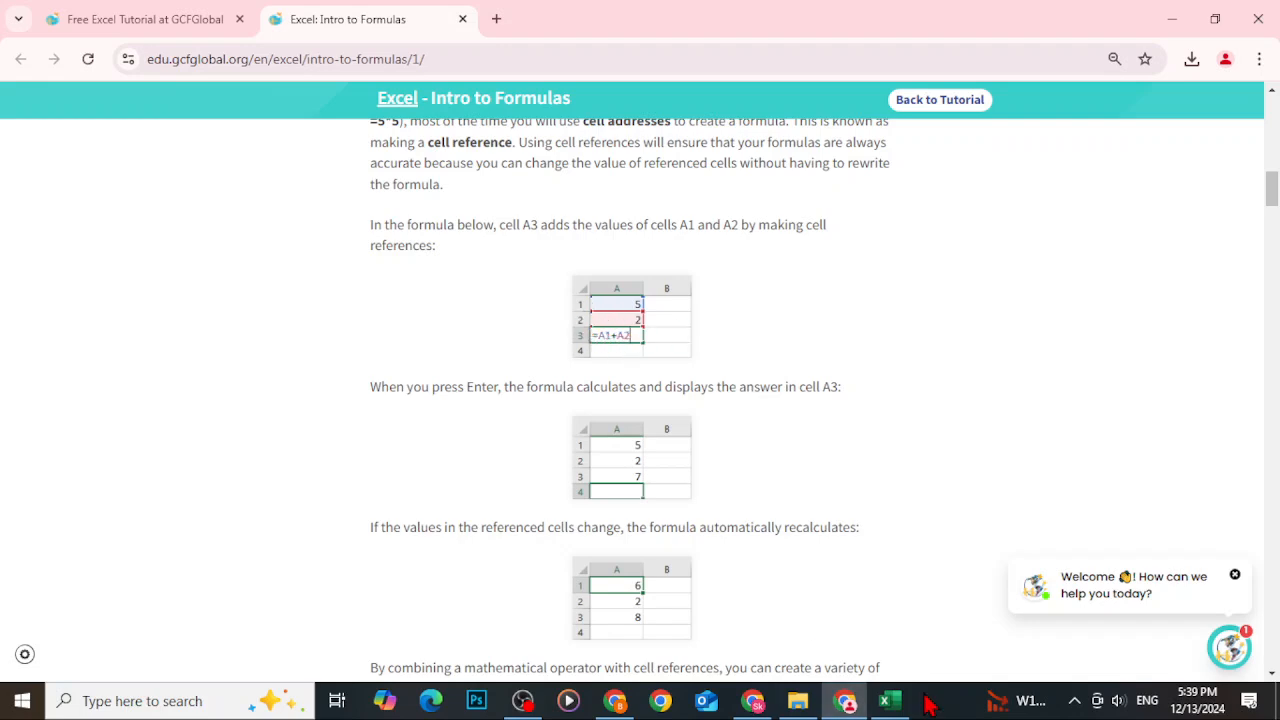
{"action": "left_click", "coordinate": [884, 700]}
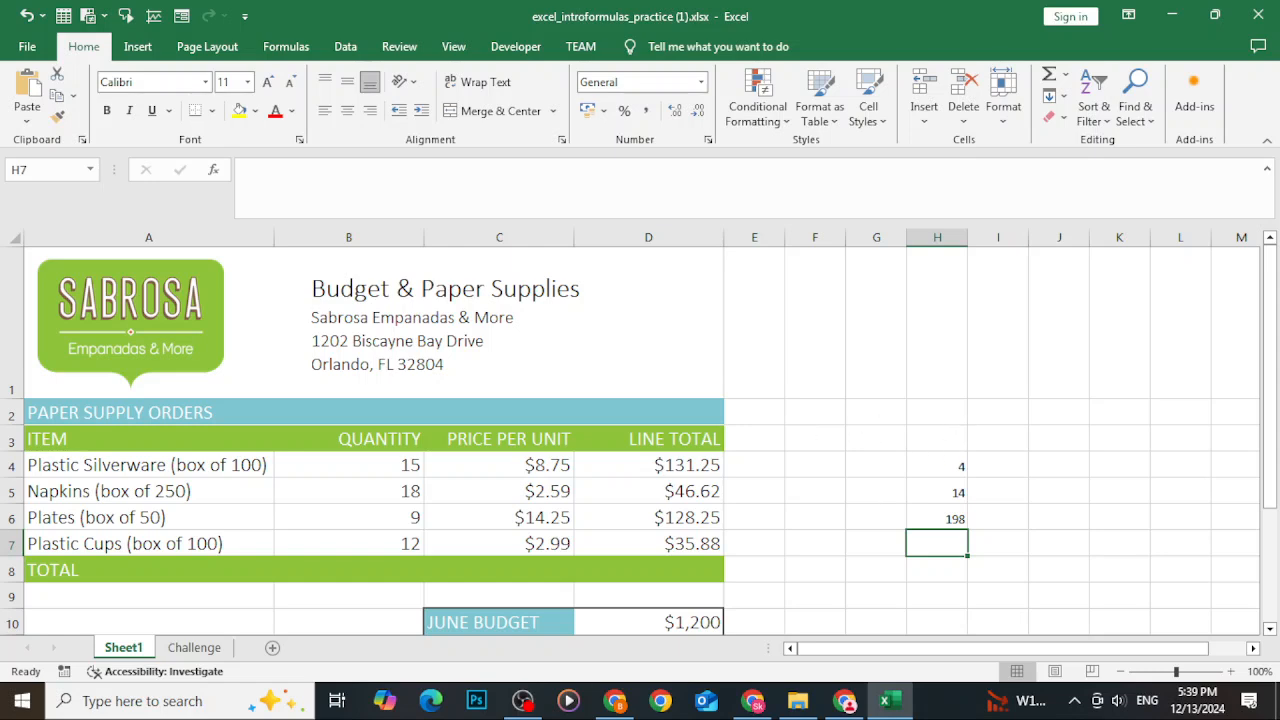
Add a new sheet and enter the values 5 in A1 and 2 in A2.
{"action": "left_click", "coordinate": [271, 648]}
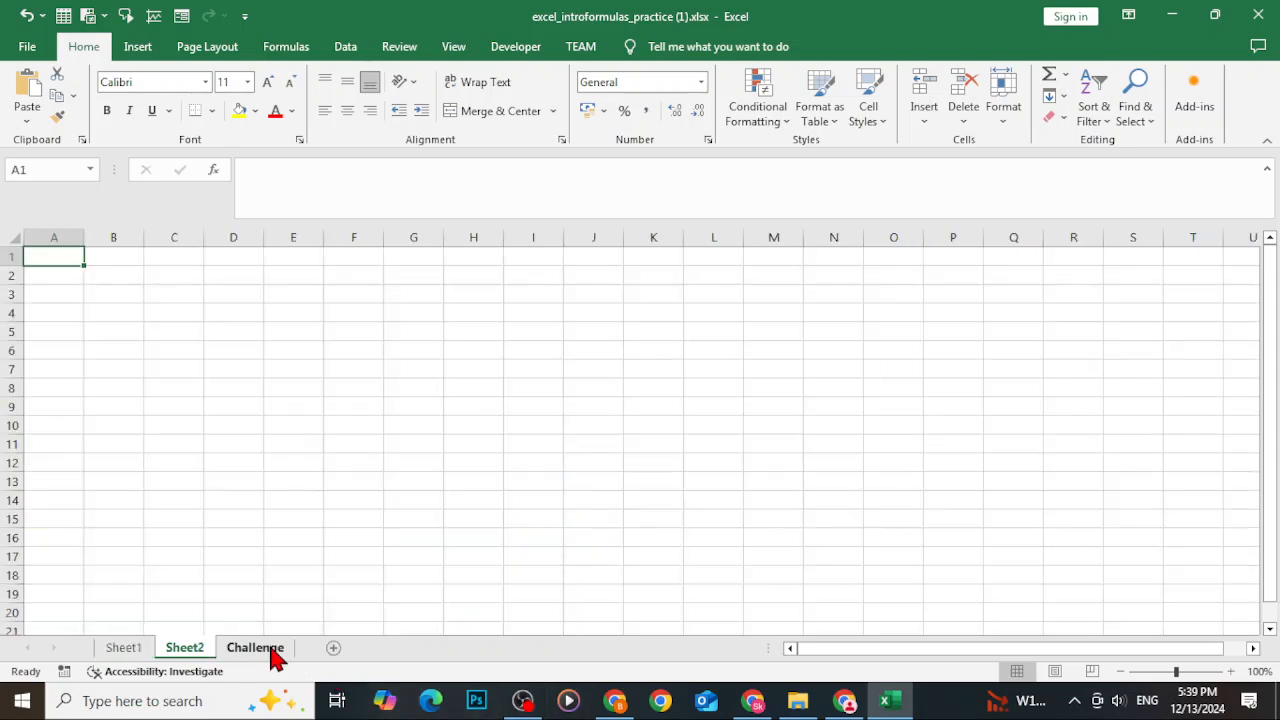
{"action": "type", "text": "5"}
{"action": "key", "text": "Return"}
{"action": "key", "text": "Return"}
{"action": "key", "text": "Up"}
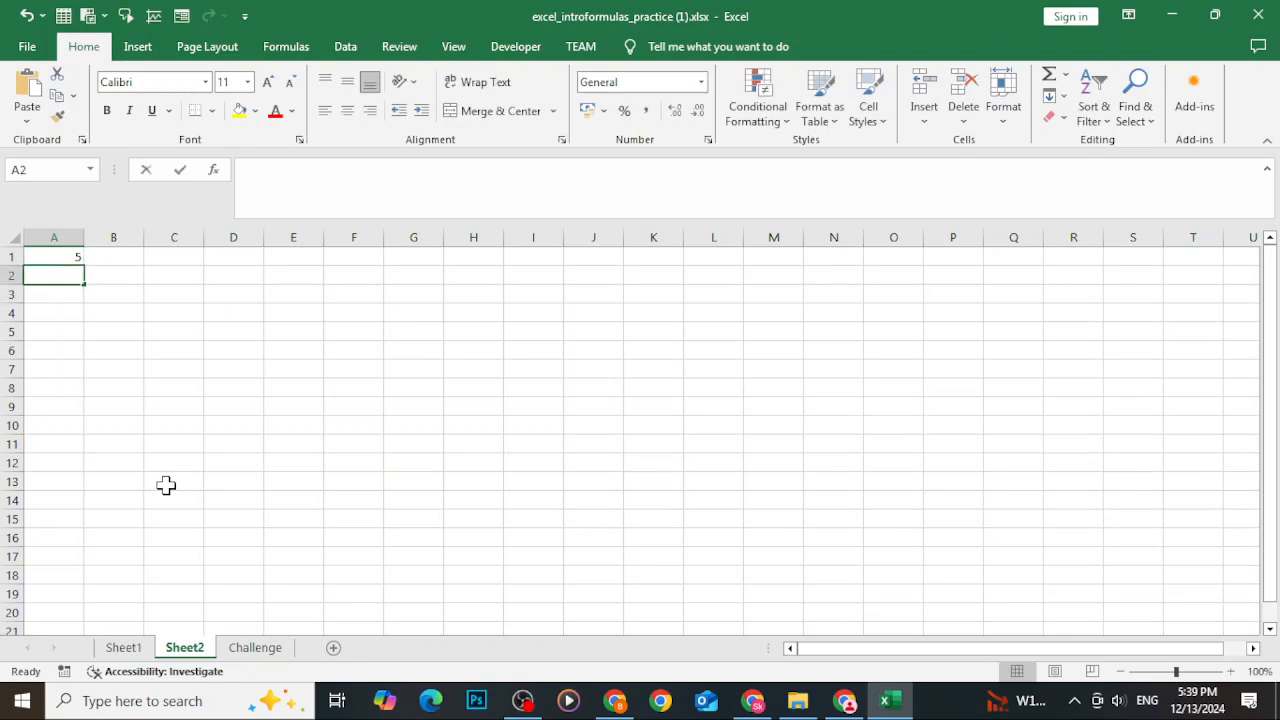
{"action": "type", "text": "2"}
{"action": "key", "text": "Return"}
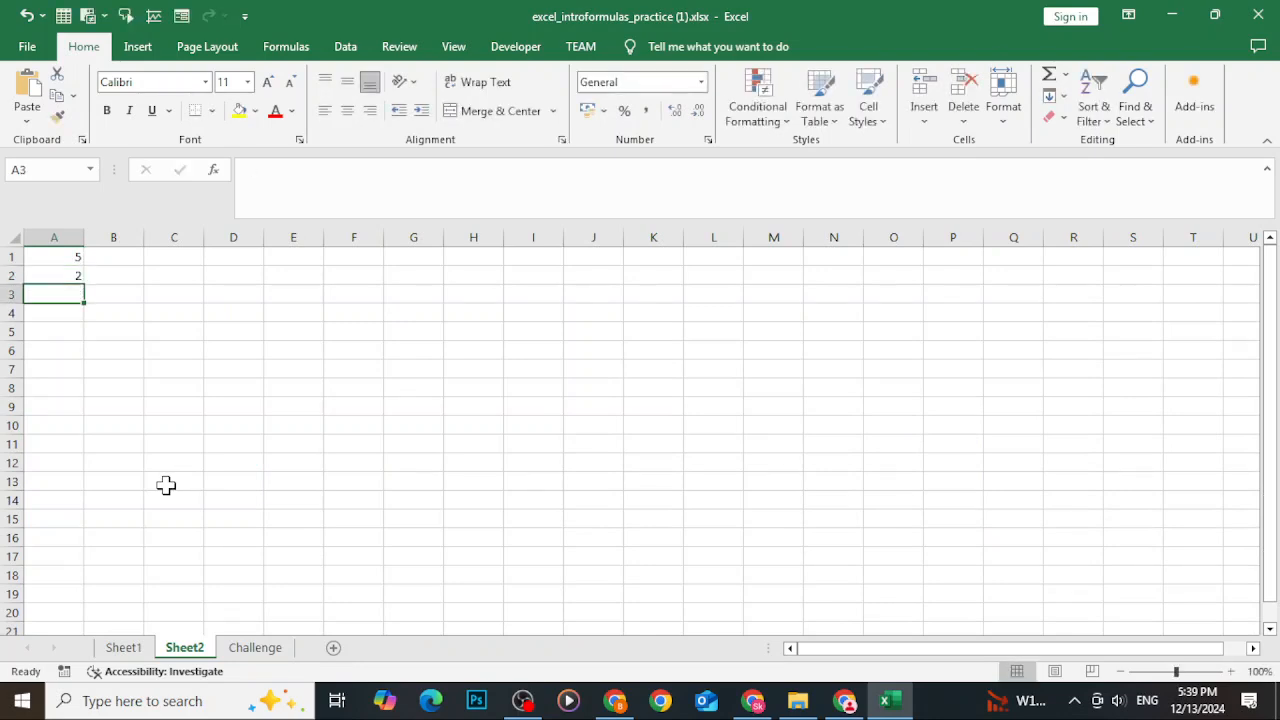
Enter the formula =A1+A2 in A3 by pointing at both cells.
{"action": "type", "text": "="}
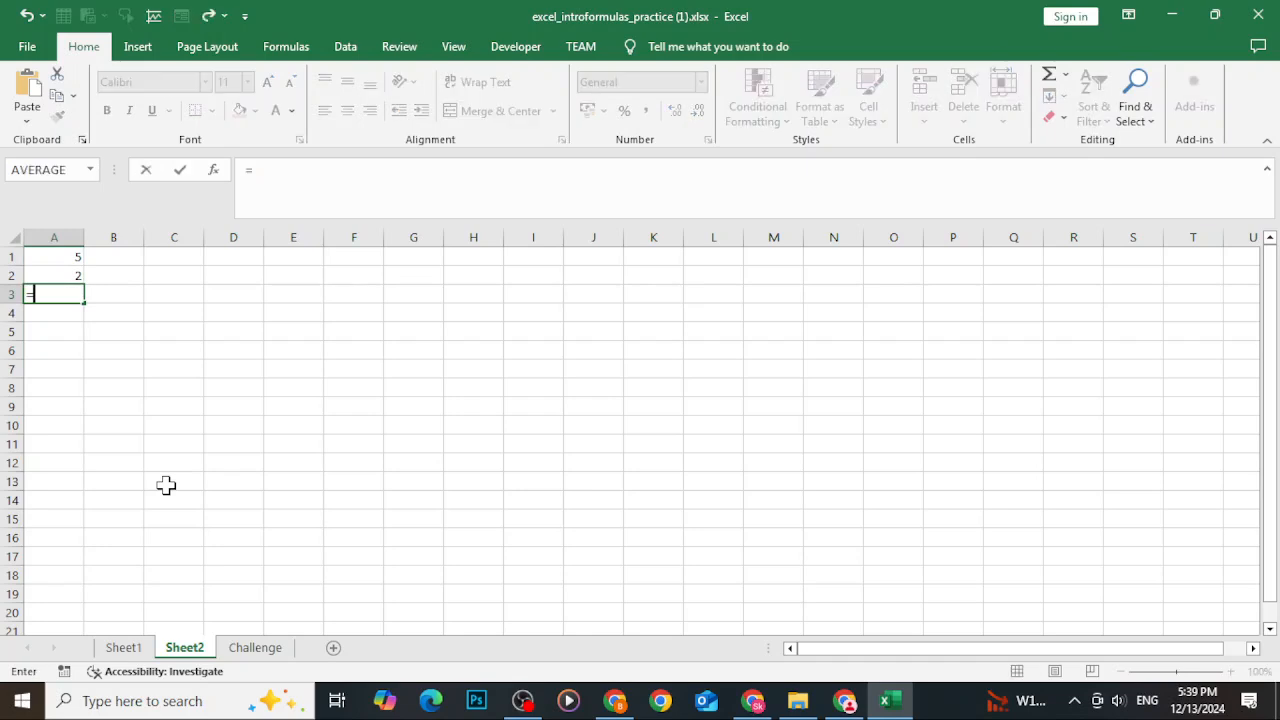
{"action": "left_click", "coordinate": [56, 255]}
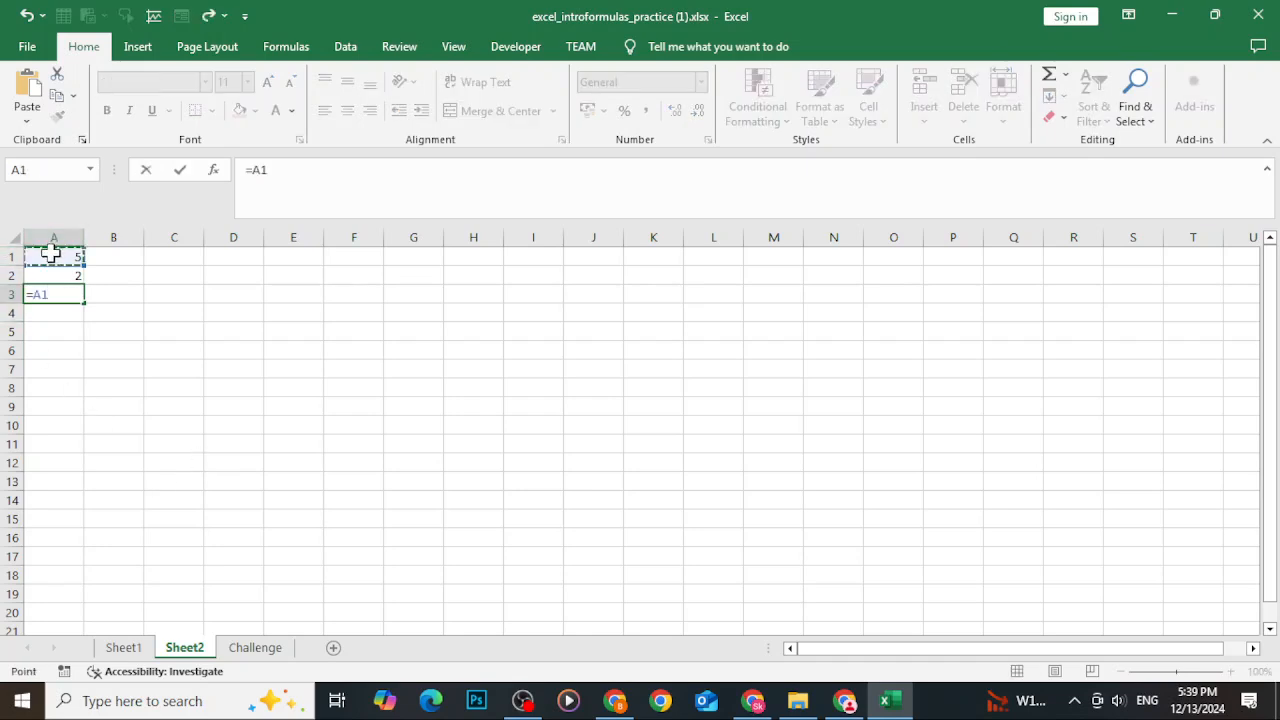
{"action": "type", "text": "+"}
{"action": "left_click", "coordinate": [70, 275]}
{"action": "key", "text": "Return"}
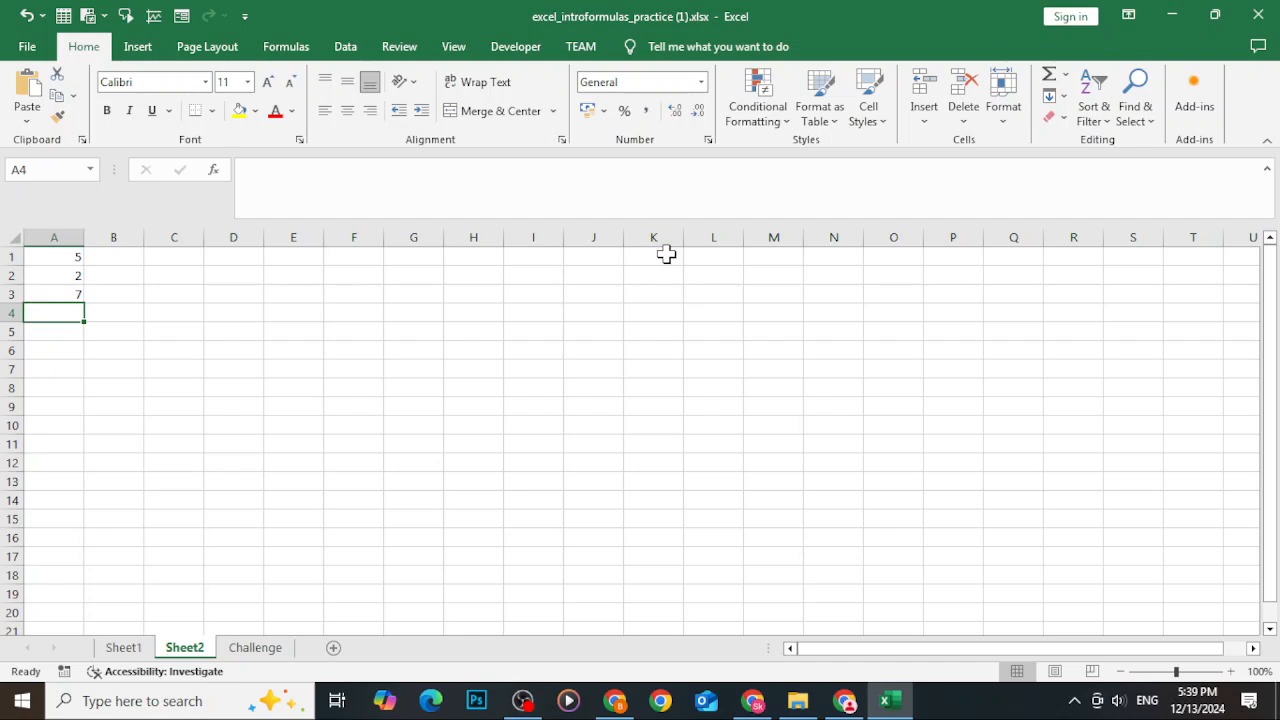
Read the tutorial's steps for creating a formula with cell references in the browser.
{"action": "left_click", "coordinate": [1172, 16]}
{"action": "scroll", "coordinate": [590, 565], "scroll_direction": "down", "scroll_amount": 4}
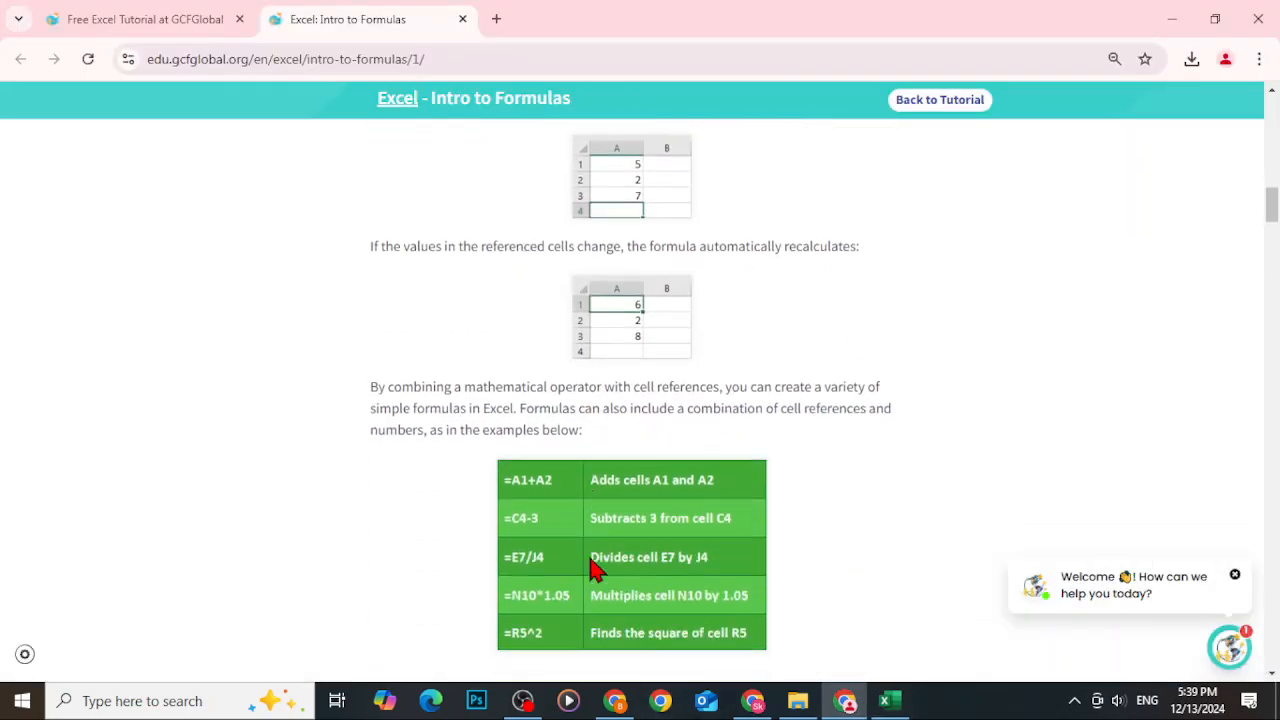
{"action": "scroll", "coordinate": [590, 565], "scroll_direction": "down", "scroll_amount": 1}
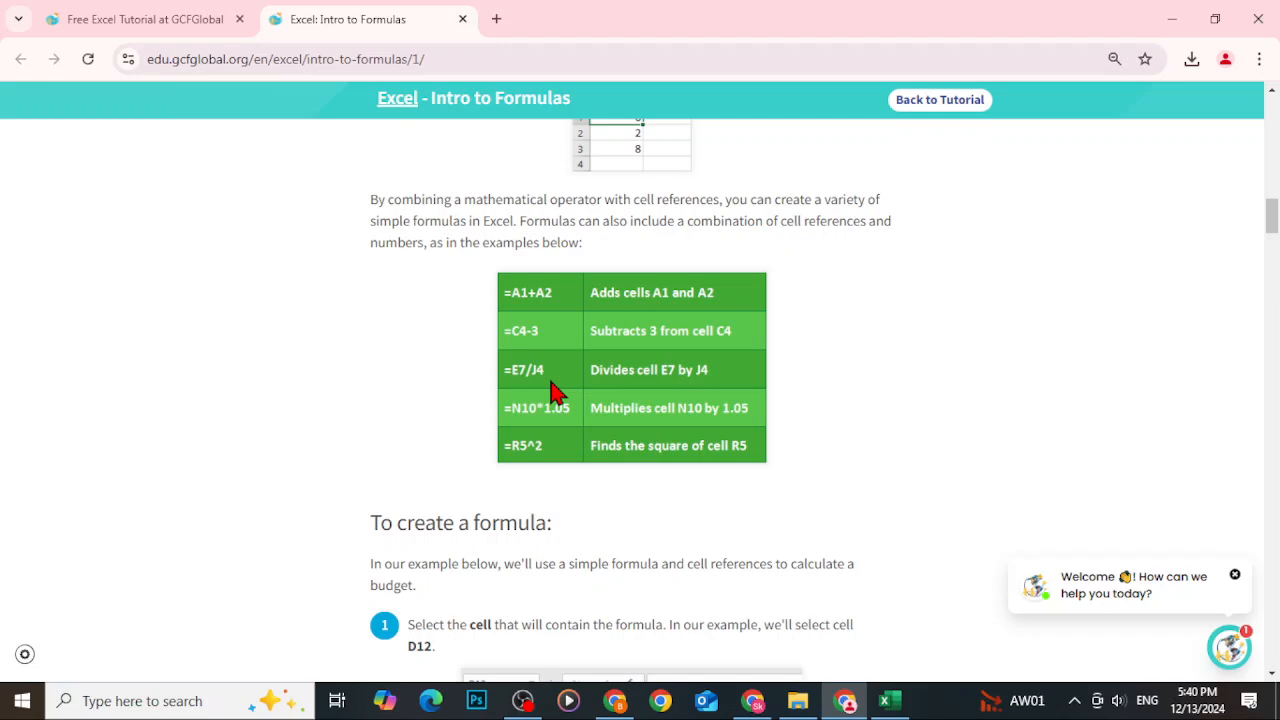
{"action": "scroll", "coordinate": [740, 500], "scroll_direction": "down", "scroll_amount": 4}
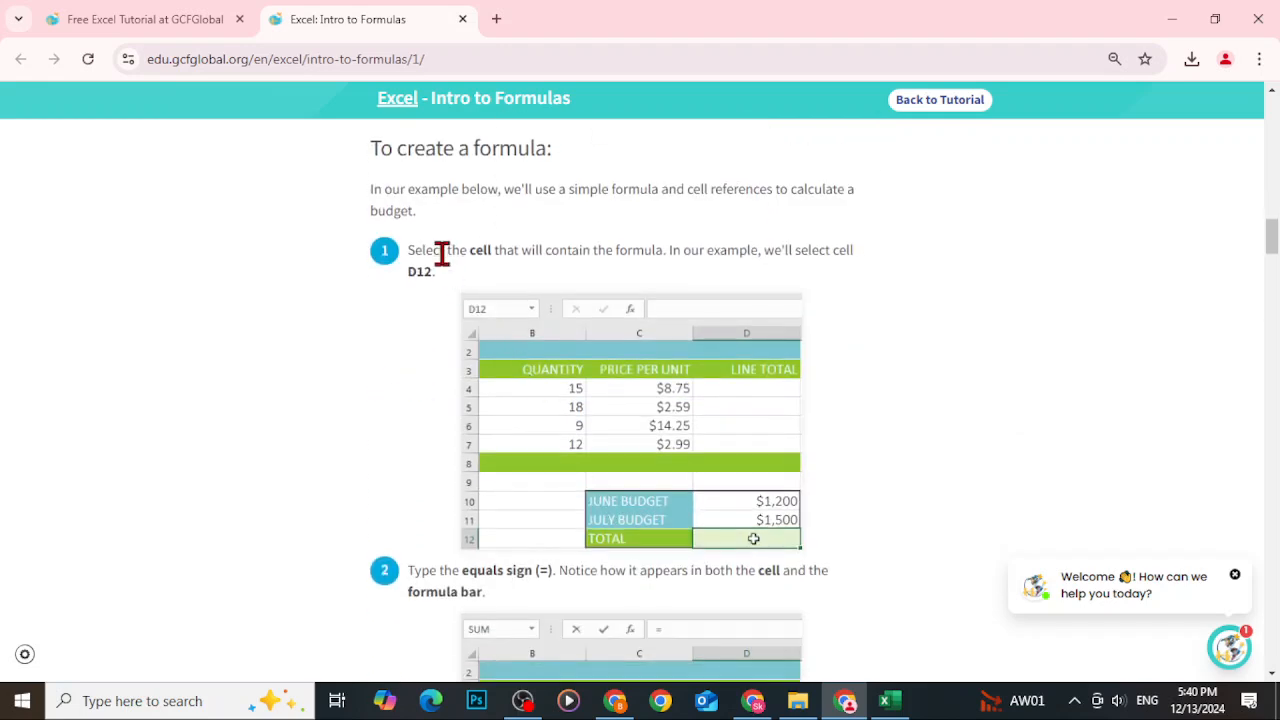
{"action": "left_click_drag", "start_coordinate": [514, 189], "coordinate": [821, 190]}
{"action": "left_click", "coordinate": [815, 207]}
{"action": "left_click_drag", "start_coordinate": [466, 254], "coordinate": [603, 264]}
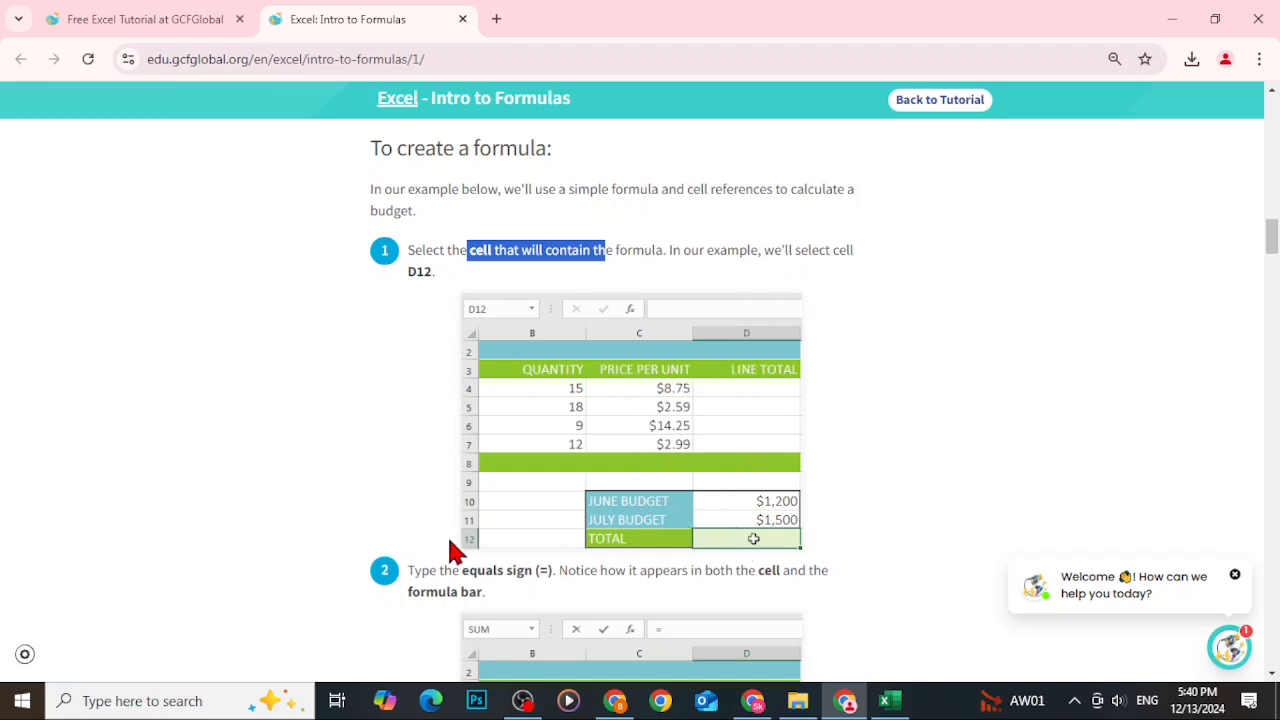
{"action": "scroll", "coordinate": [740, 540], "scroll_direction": "down", "scroll_amount": 3}
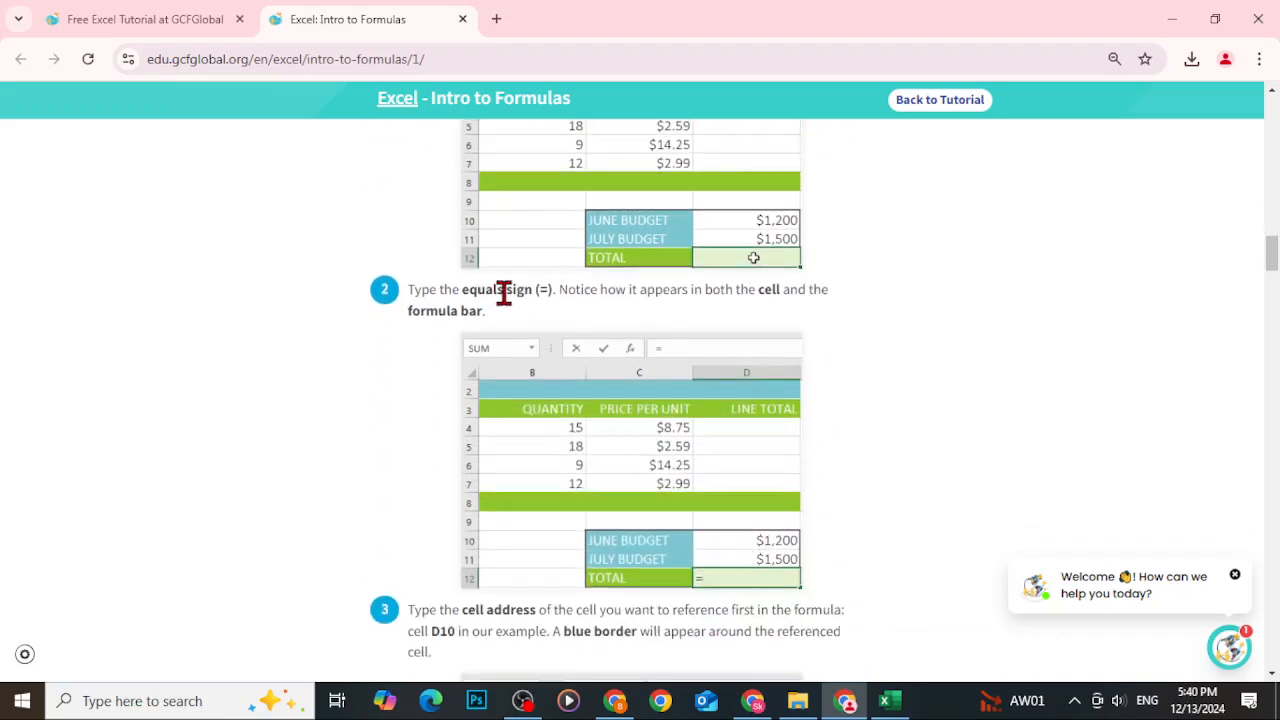
{"action": "scroll", "coordinate": [507, 292], "scroll_direction": "down", "scroll_amount": 4}
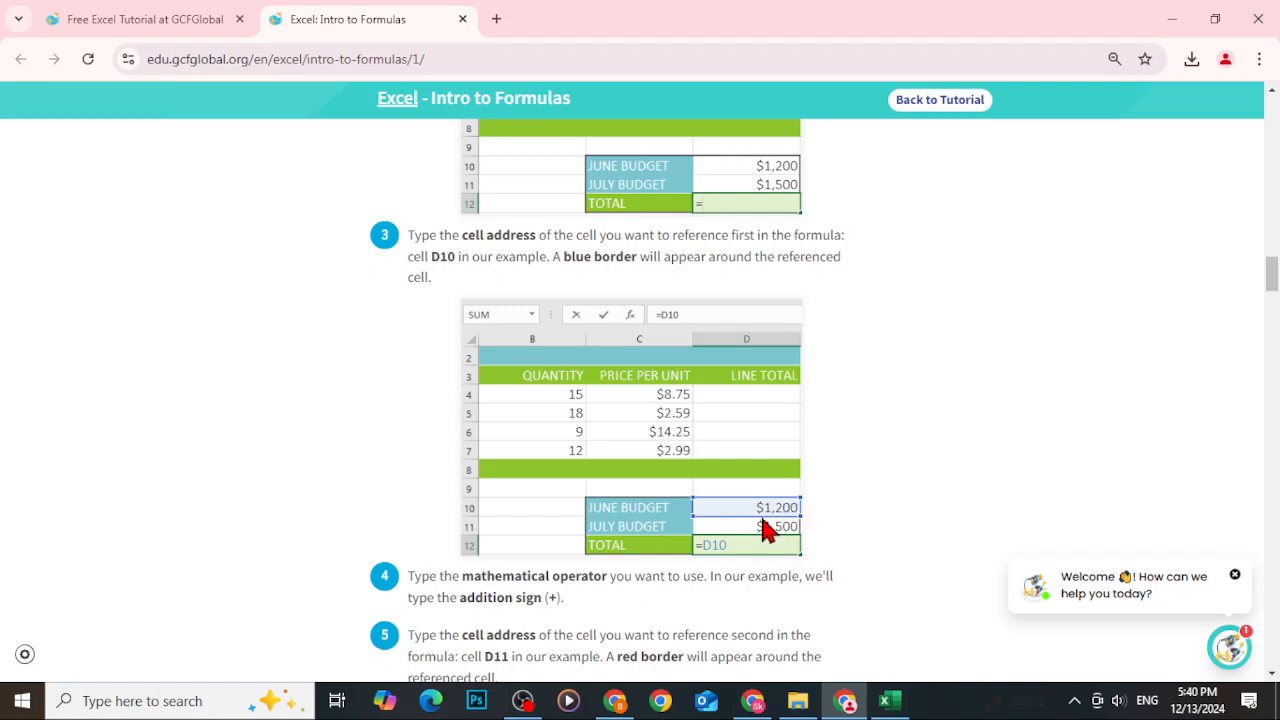
{"action": "scroll", "coordinate": [766, 535], "scroll_direction": "down", "scroll_amount": 4}
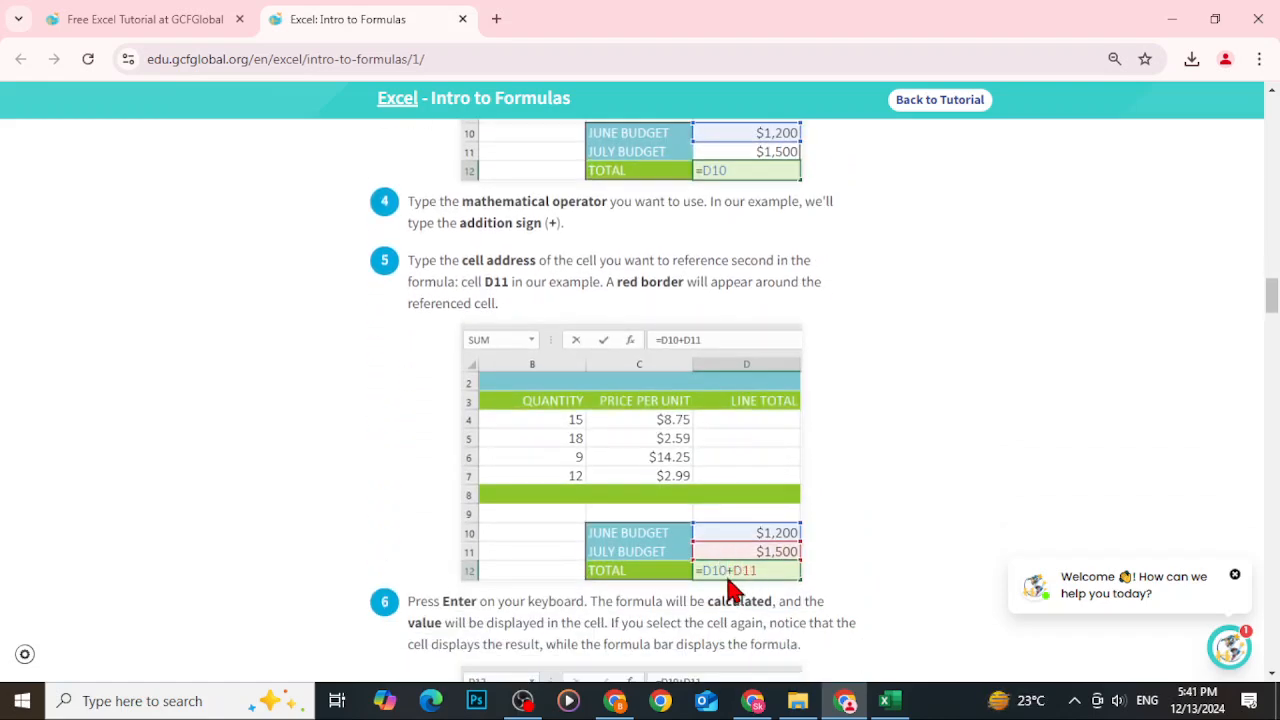
{"action": "scroll", "coordinate": [749, 578], "scroll_direction": "down", "scroll_amount": 3}
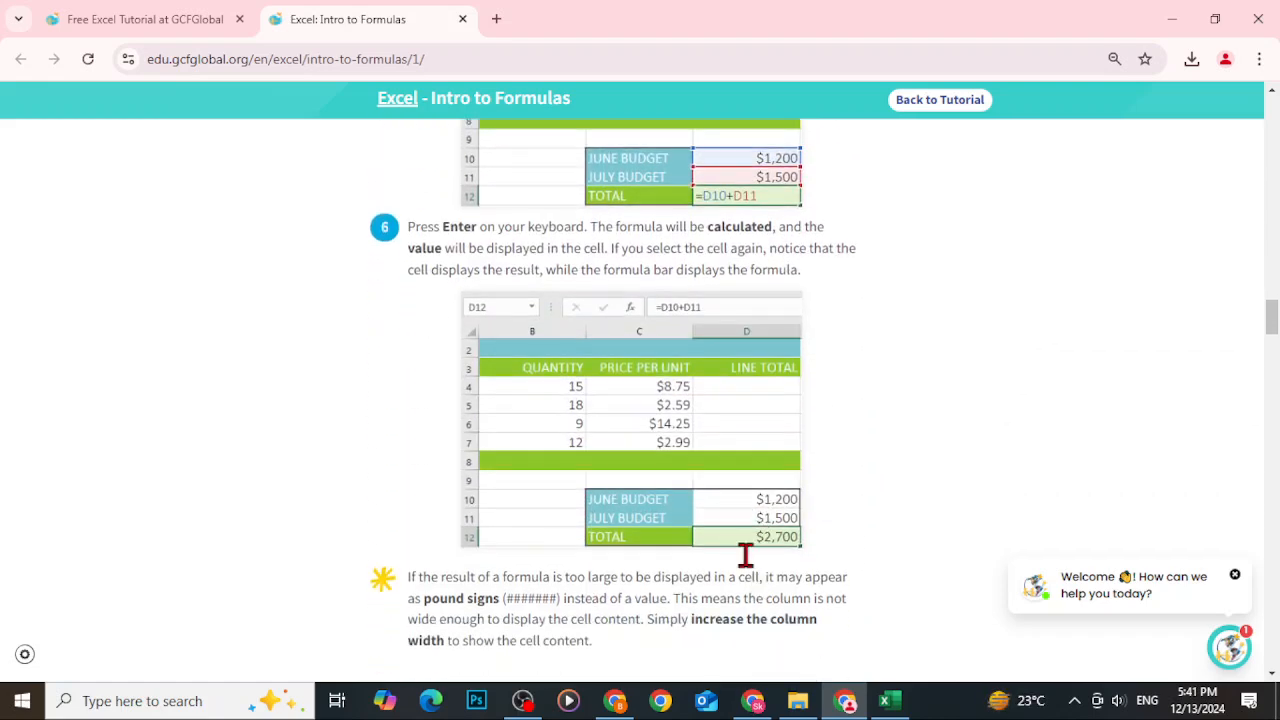
Return to the workbook and open the Challenge sheet.
{"action": "left_click", "coordinate": [884, 702]}
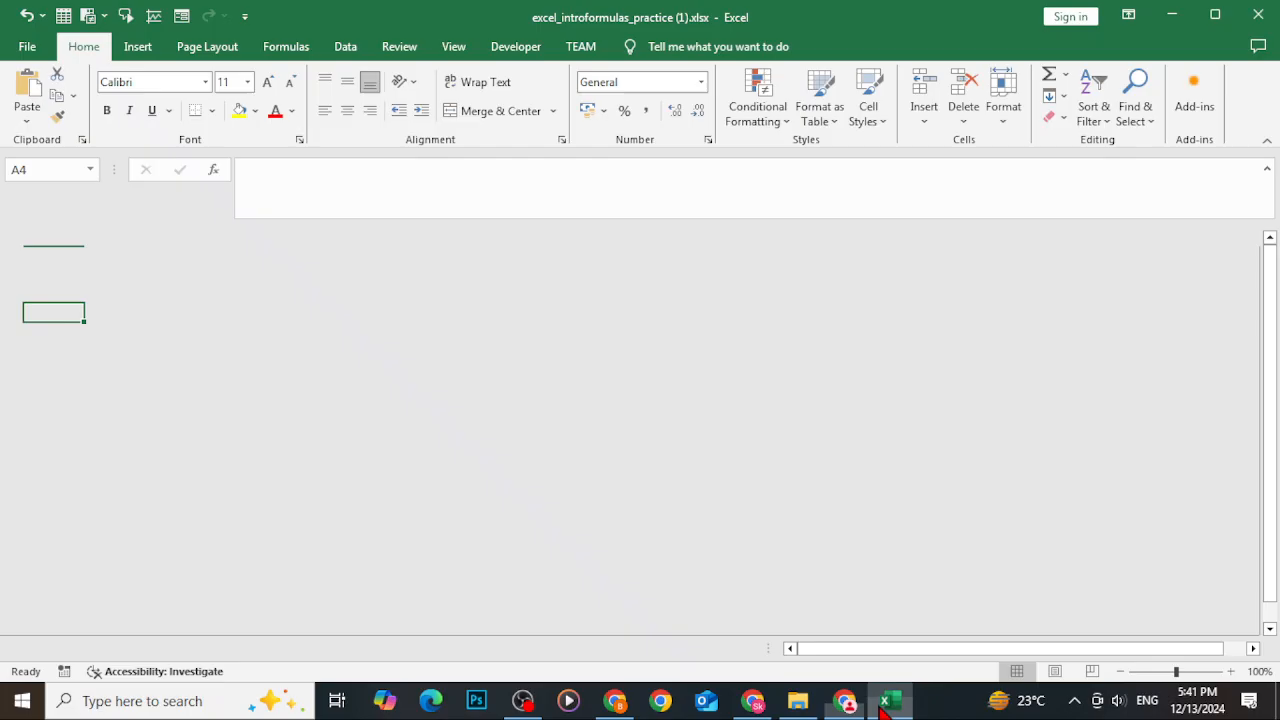
{"action": "left_click", "coordinate": [281, 650]}
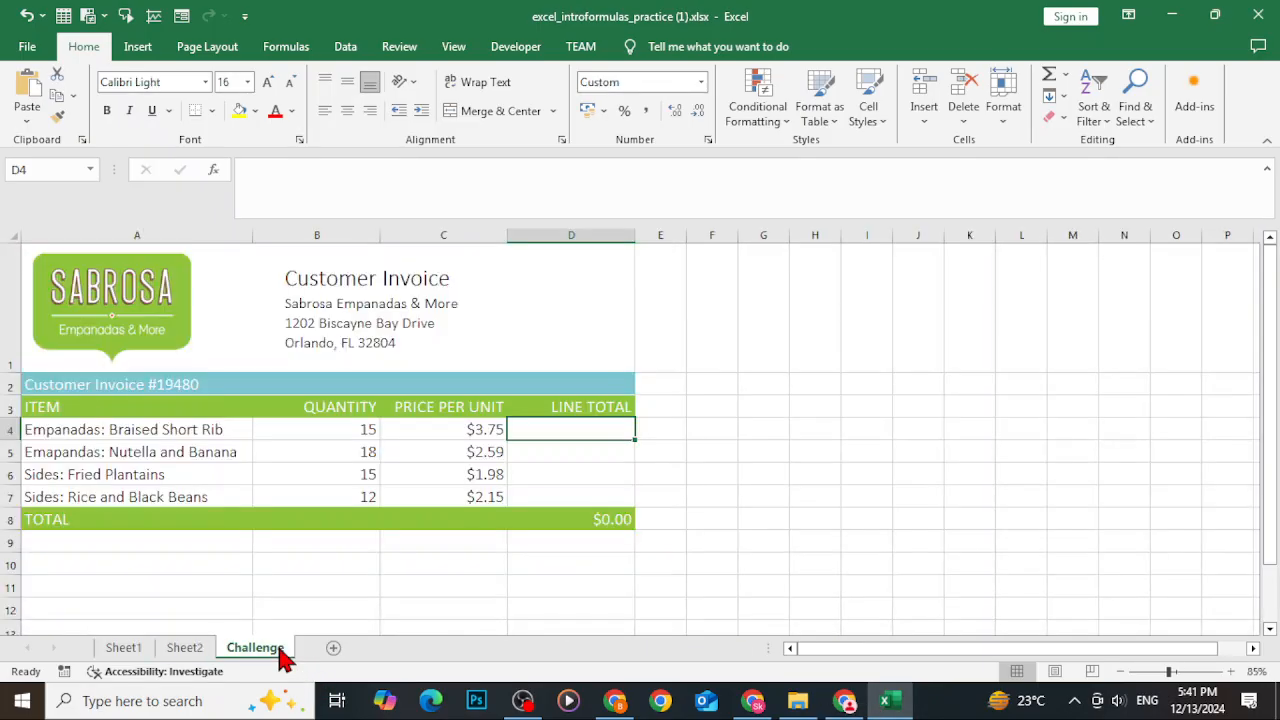
Return to Sheet1 and enter the formula =D10+D11 in the budget TOTAL cell D12 by pointing at both budget cells.
{"action": "scroll", "coordinate": [335, 528], "scroll_direction": "down", "scroll_amount": 2}
{"action": "scroll", "coordinate": [335, 528], "scroll_direction": "up", "scroll_amount": 2}
{"action": "left_click", "coordinate": [122, 650]}
{"action": "scroll", "coordinate": [377, 523], "scroll_direction": "down", "scroll_amount": 3}
{"action": "scroll", "coordinate": [377, 523], "scroll_direction": "up", "scroll_amount": 1}
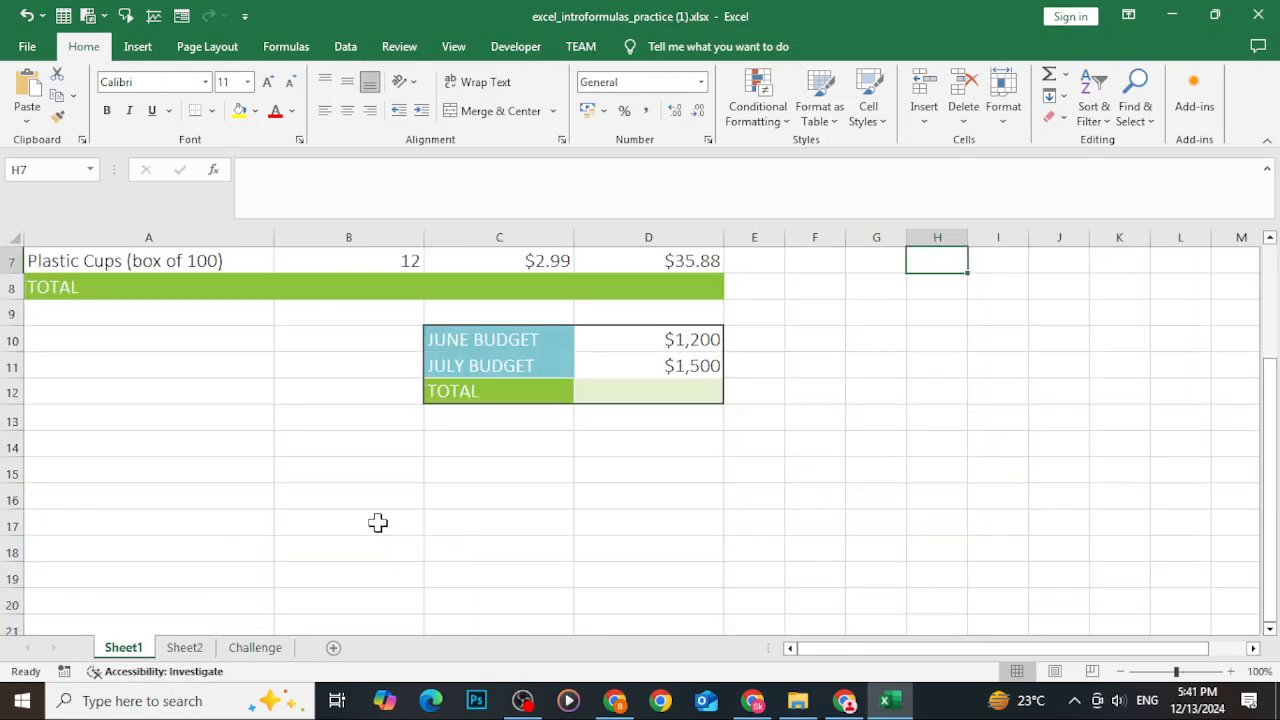
{"action": "left_click", "coordinate": [636, 393]}
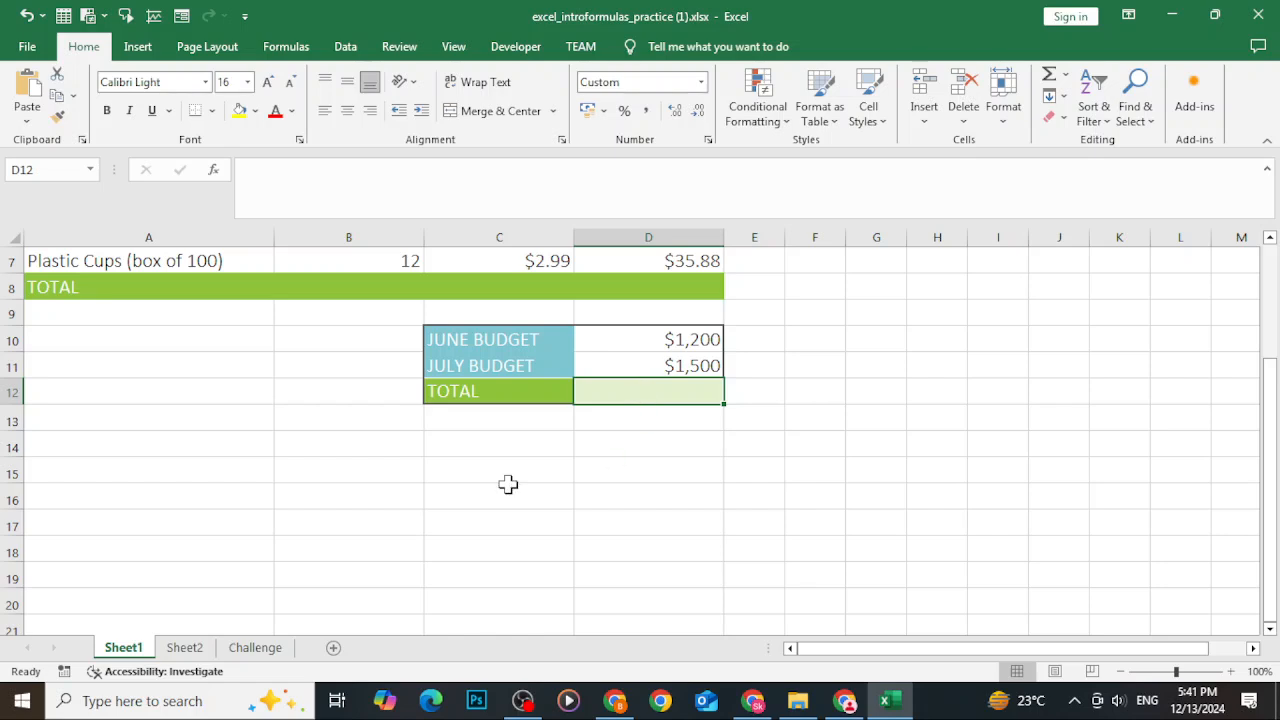
{"action": "type", "text": "="}
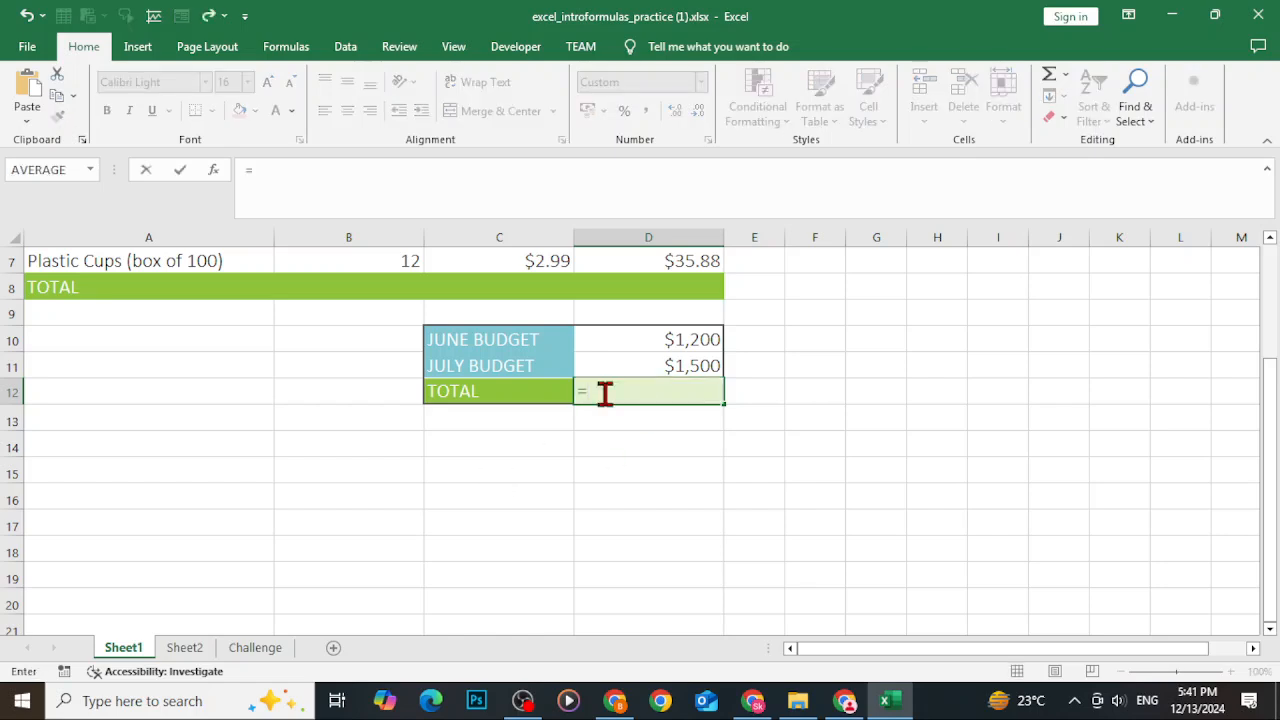
{"action": "left_click", "coordinate": [658, 336]}
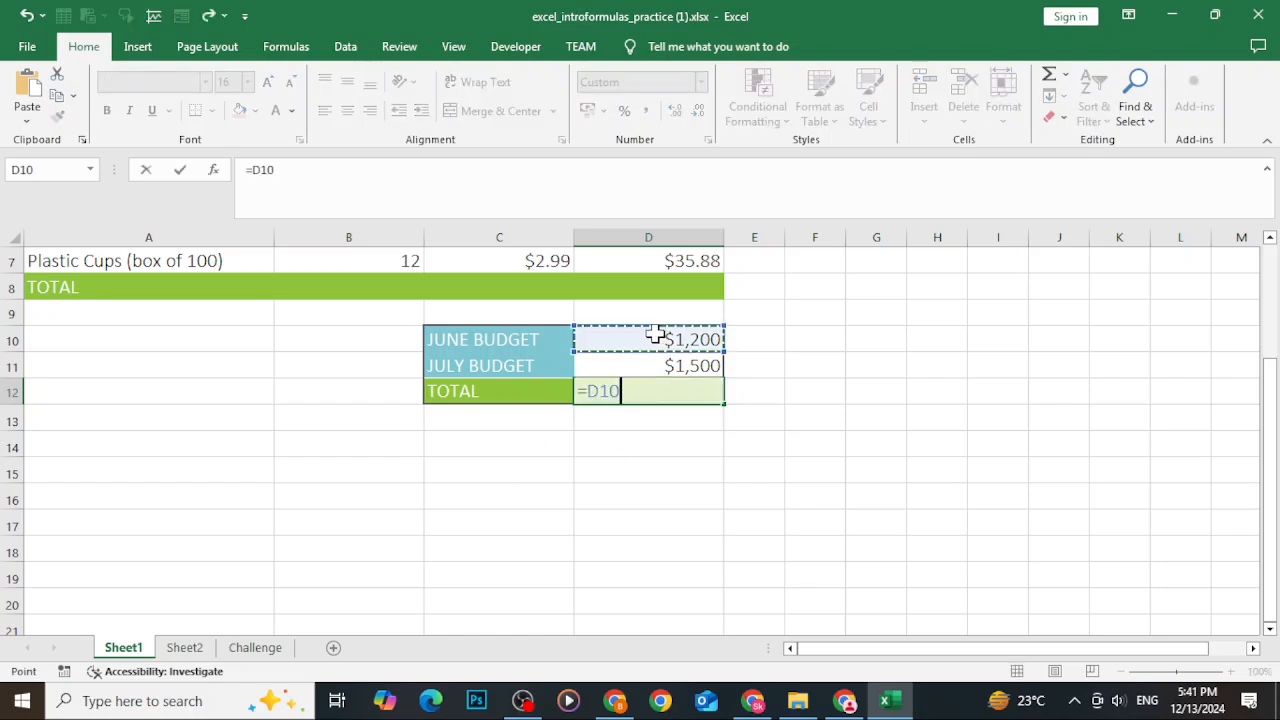
{"action": "type", "text": "+"}
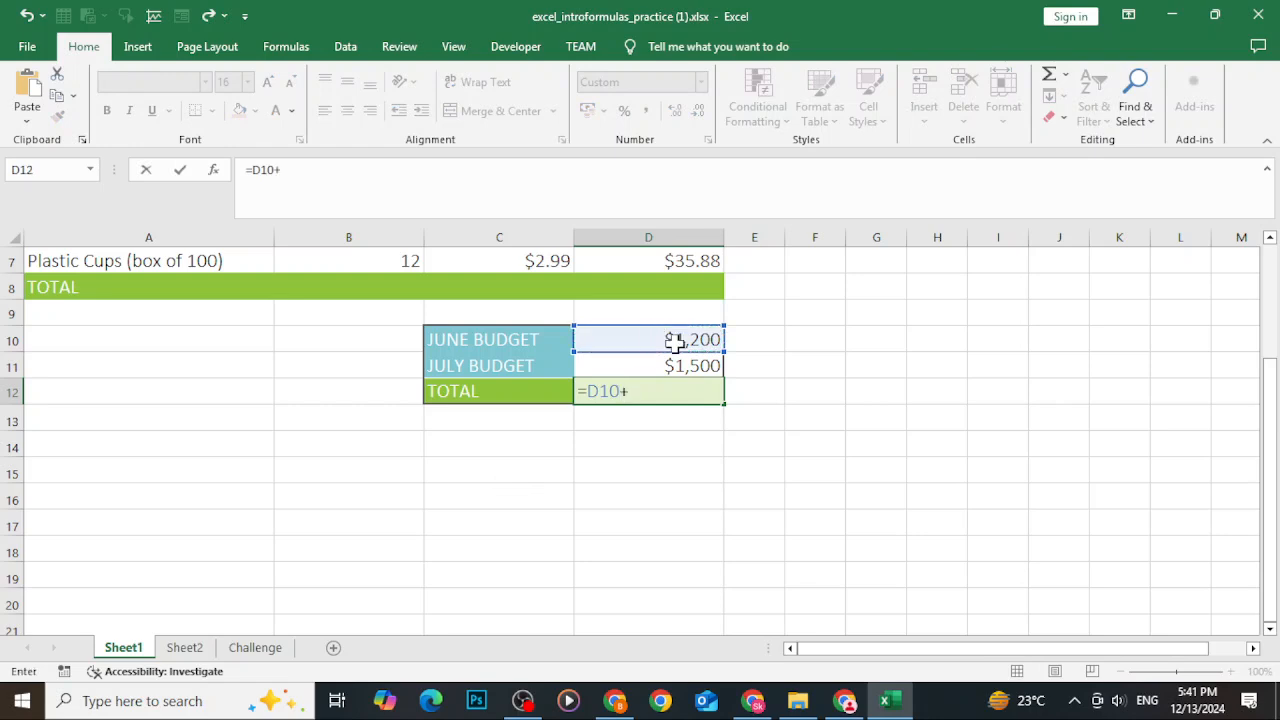
{"action": "left_click", "coordinate": [666, 362]}
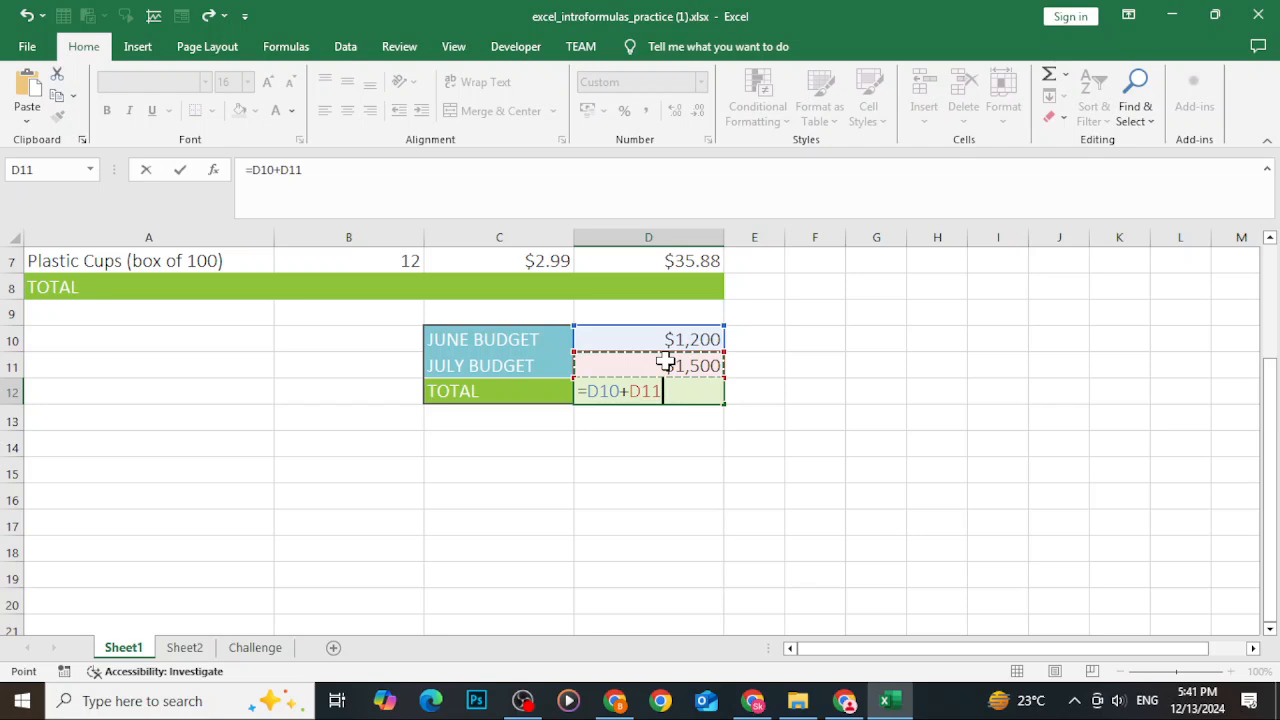
{"action": "key", "text": "Return"}
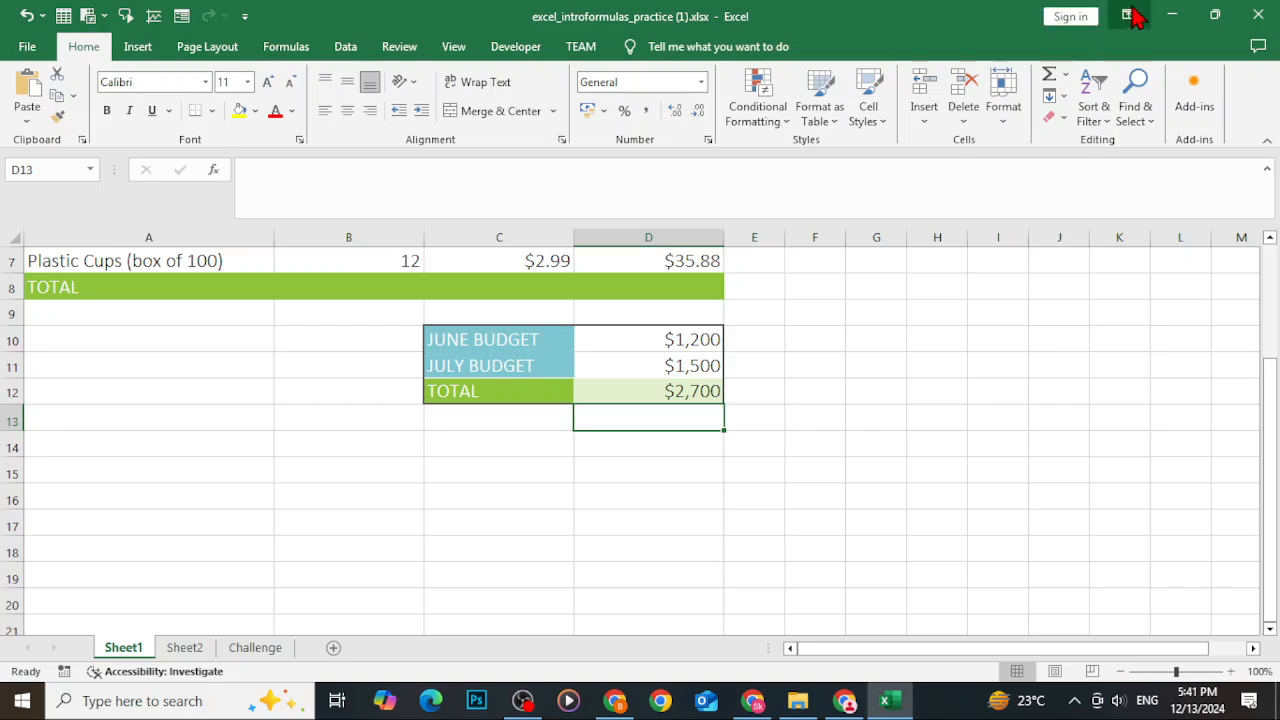
Read the tutorial's section on modifying values with cell references in the browser, then return to the workbook.
{"action": "left_click", "coordinate": [1172, 15]}
{"action": "scroll", "coordinate": [771, 480], "scroll_direction": "down", "scroll_amount": 4}
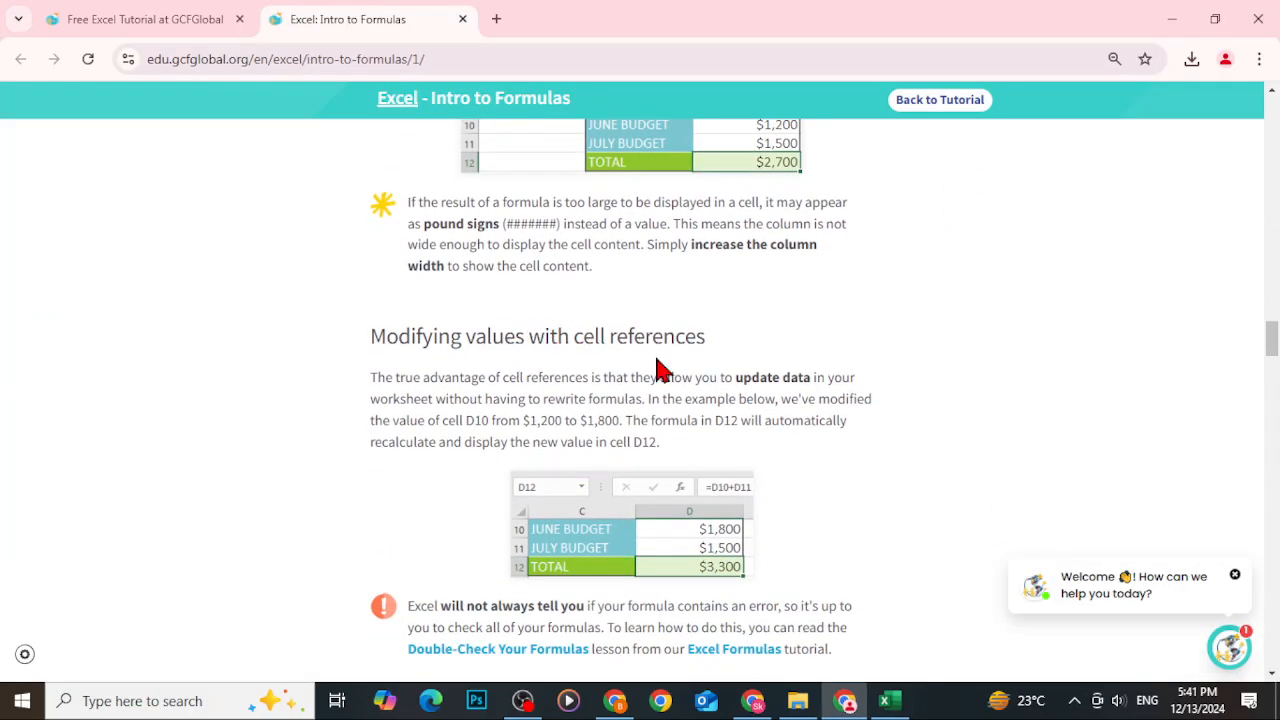
{"action": "scroll", "coordinate": [660, 365], "scroll_direction": "down", "scroll_amount": 3}
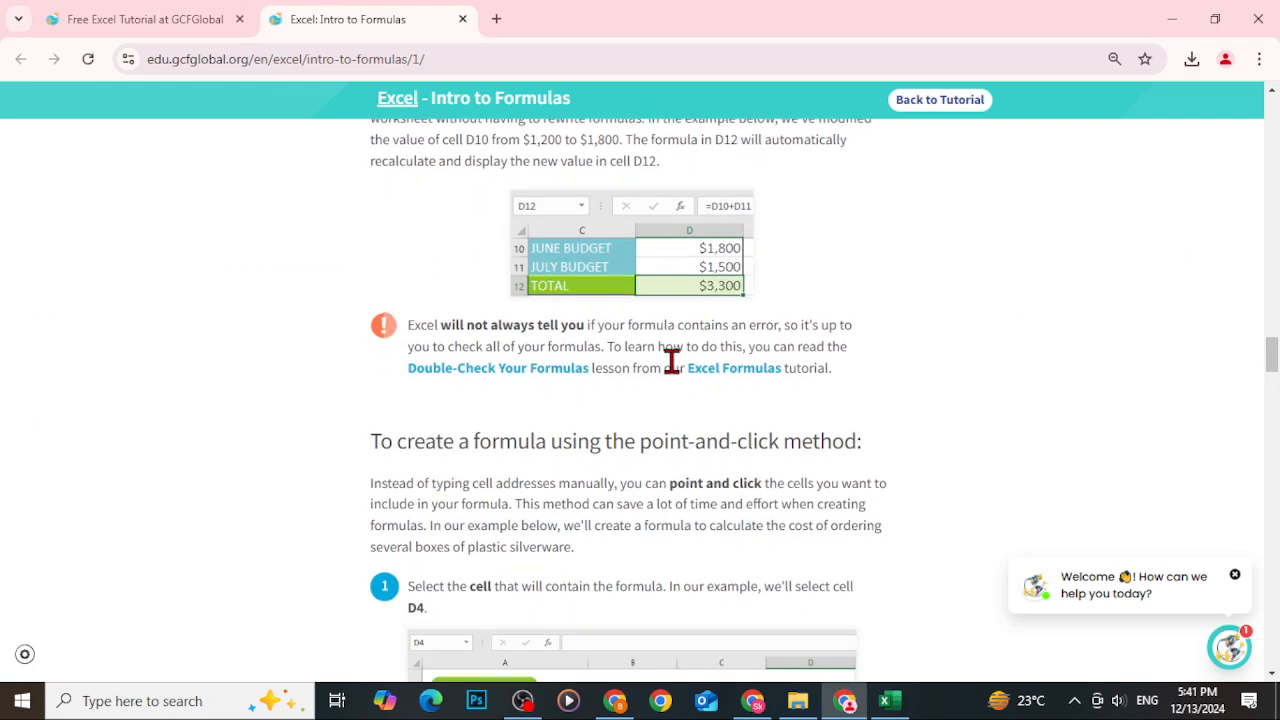
{"action": "scroll", "coordinate": [635, 378], "scroll_direction": "up", "scroll_amount": 2}
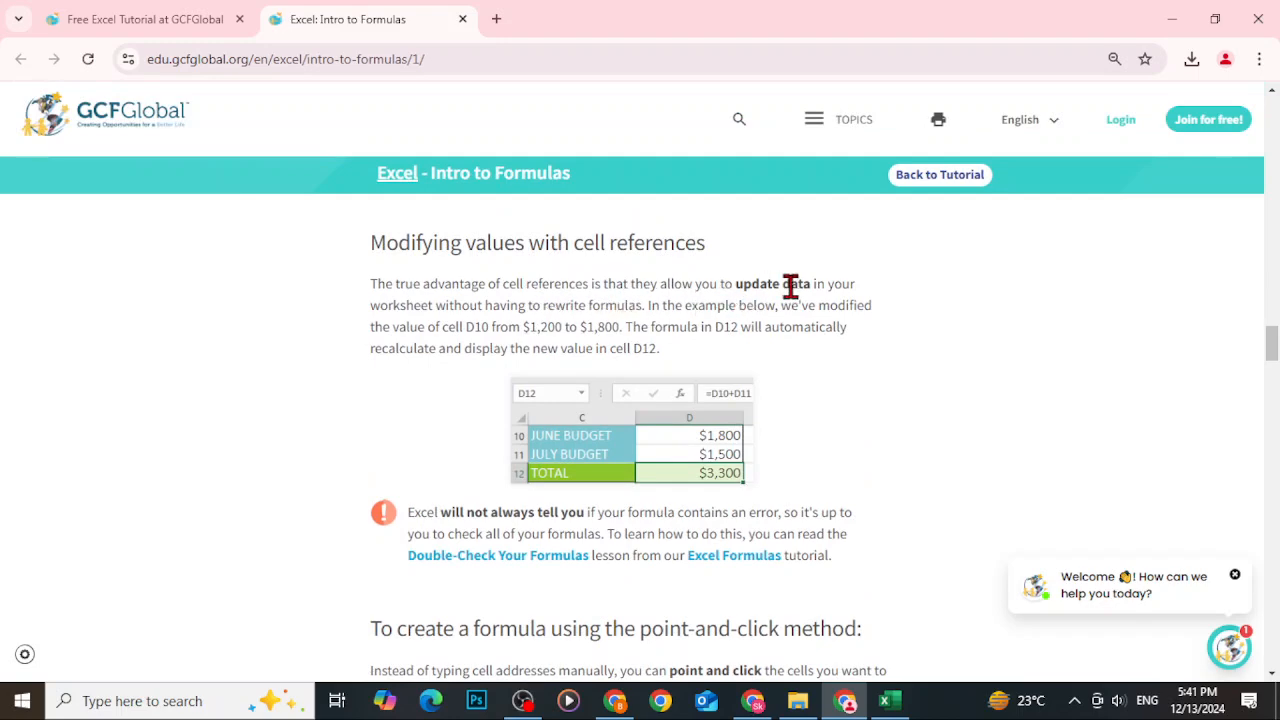
{"action": "left_click", "coordinate": [1170, 18]}
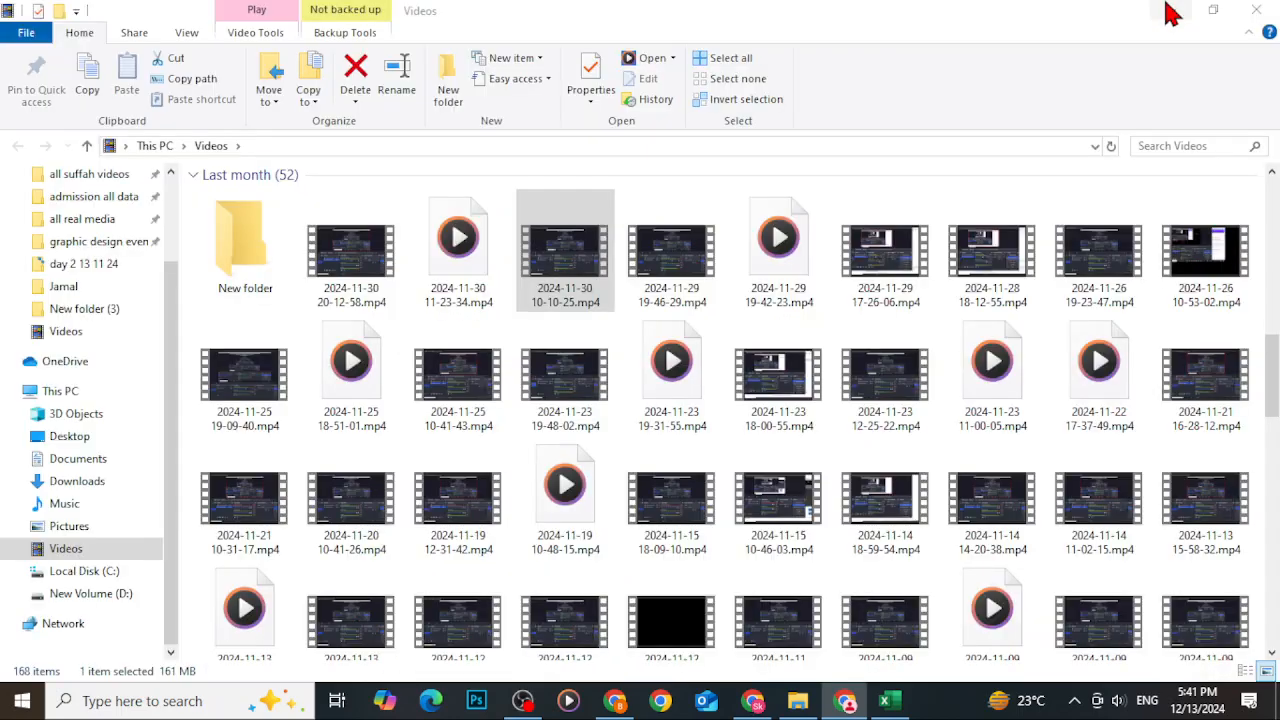
{"action": "left_click", "coordinate": [893, 702]}
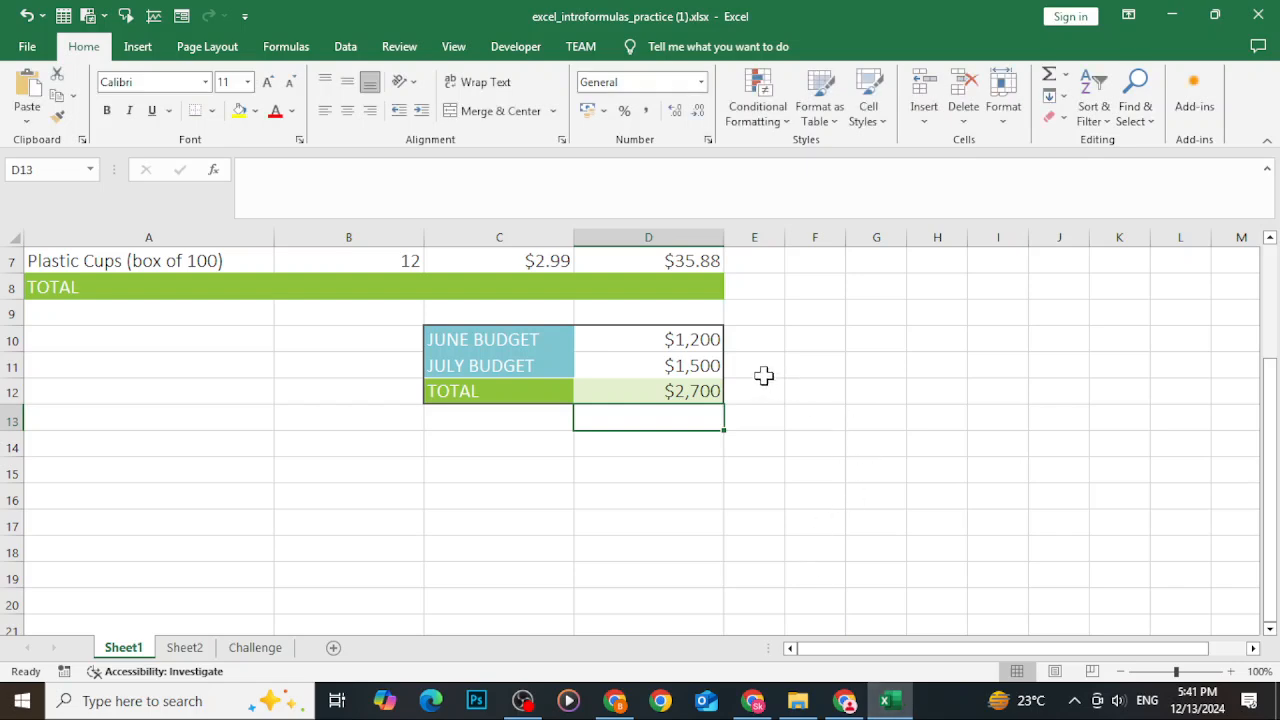
Inspect the budget cells and the total formula, then change the June budget in D10 to 2000.
{"action": "left_click", "coordinate": [678, 346]}
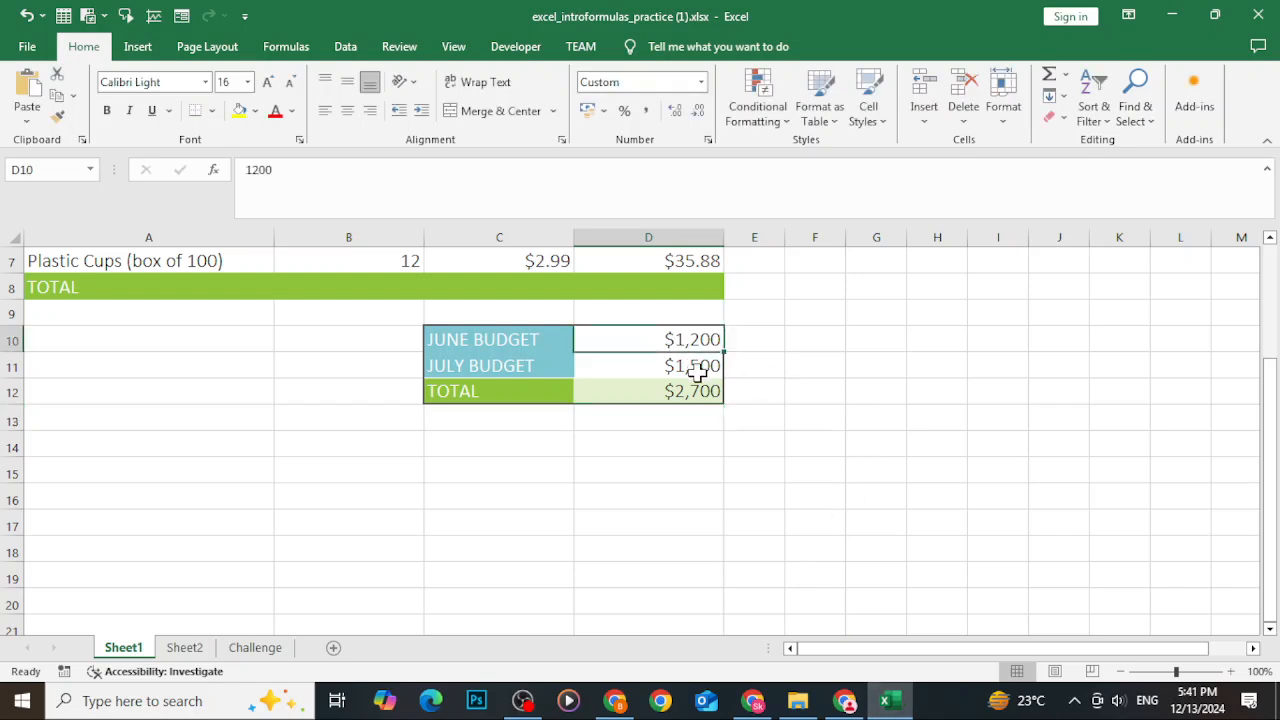
{"action": "left_click", "coordinate": [697, 366]}
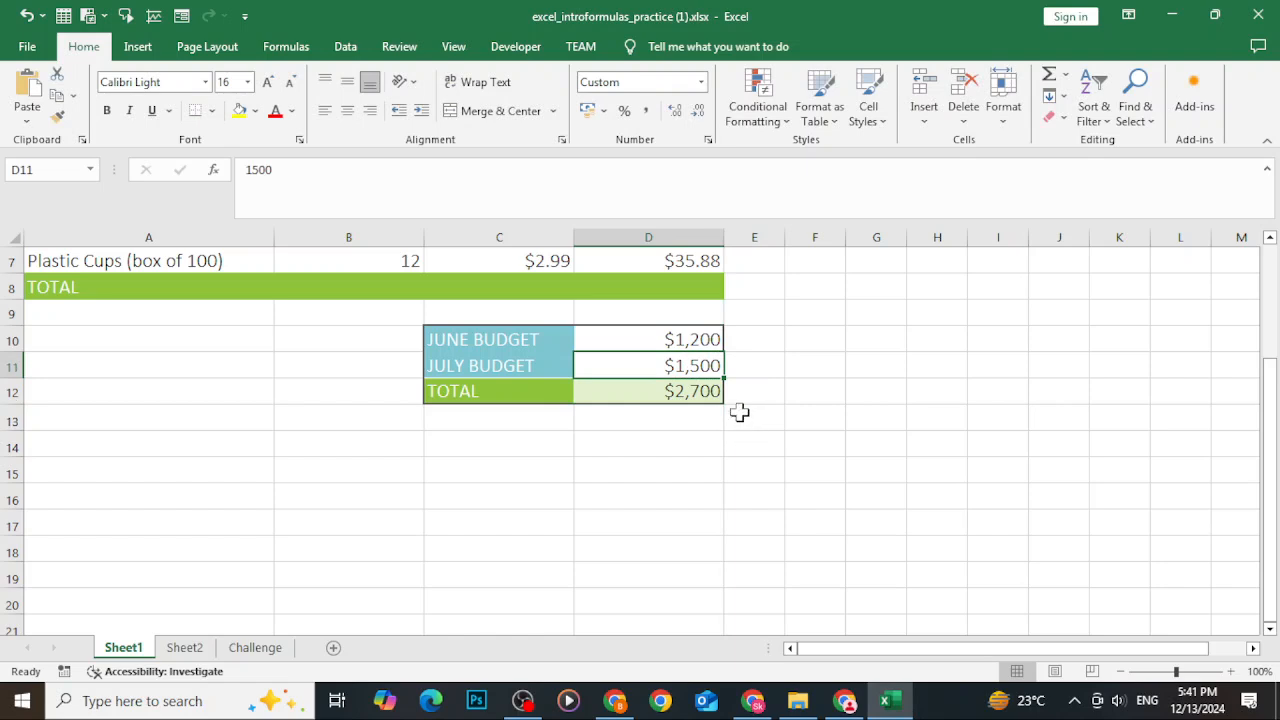
{"action": "double_click", "coordinate": [689, 396]}
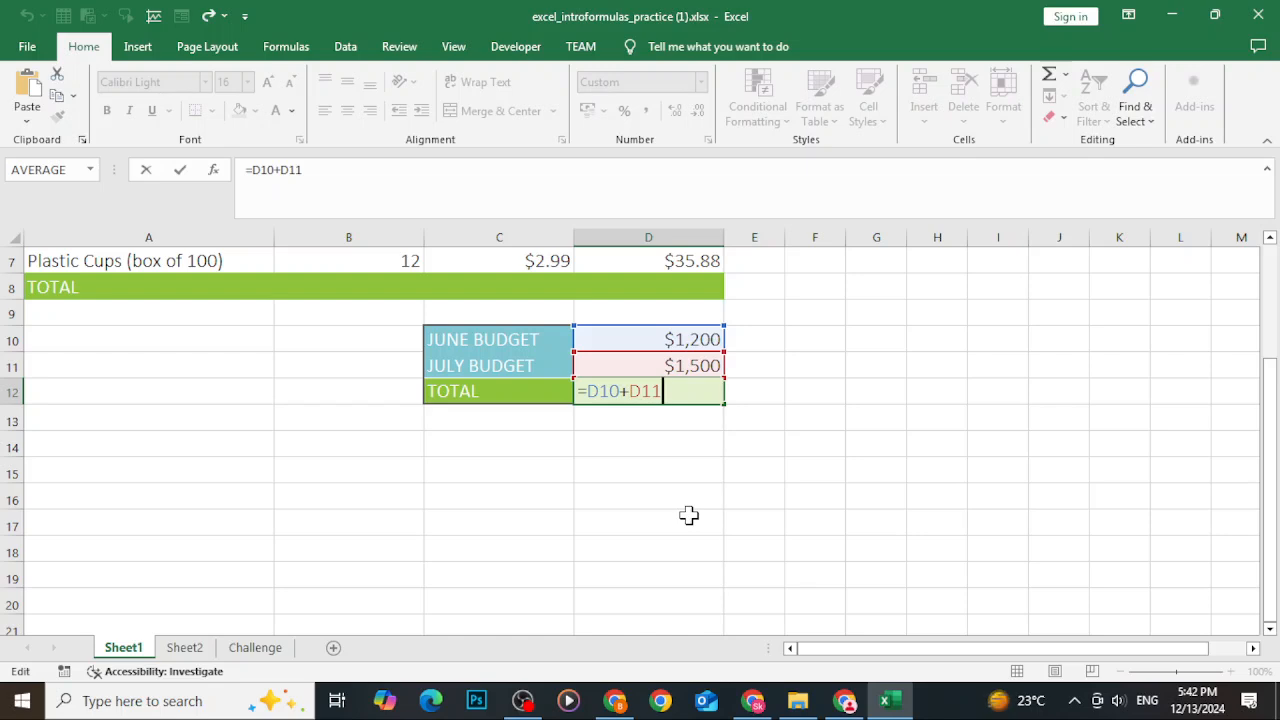
{"action": "left_click", "coordinate": [743, 491]}
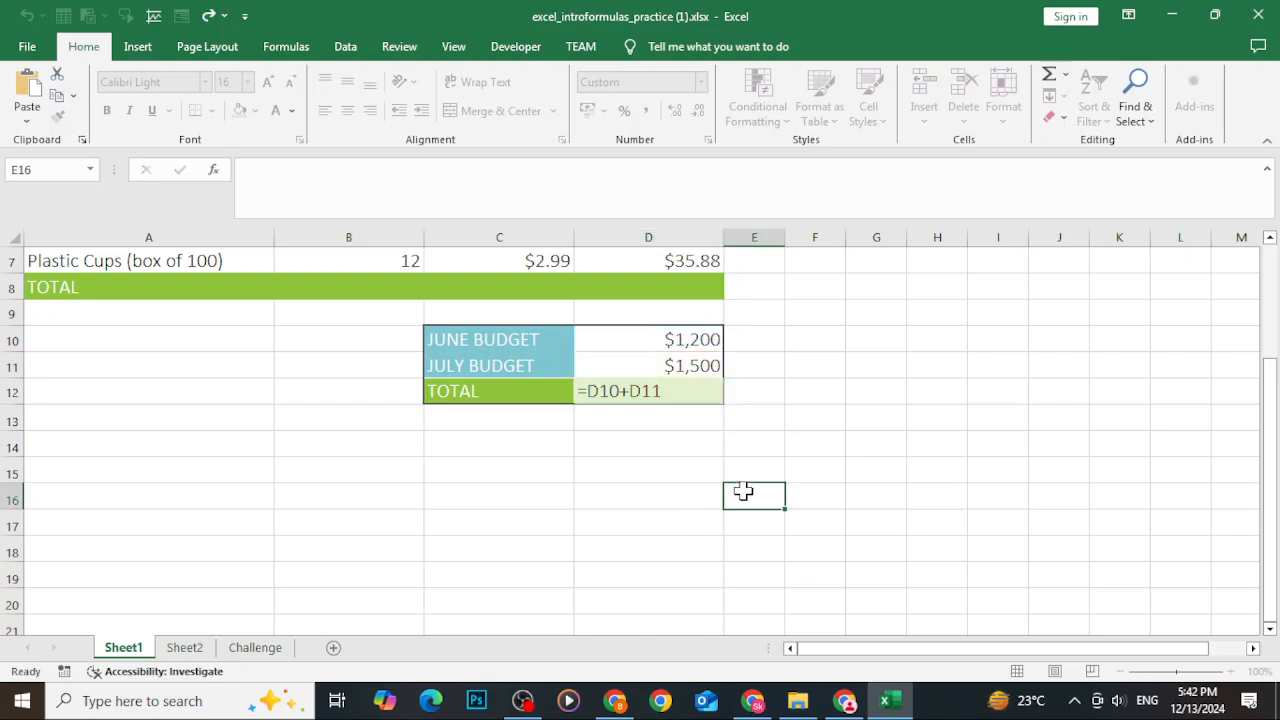
{"action": "left_click", "coordinate": [694, 346]}
{"action": "type", "text": "2000"}
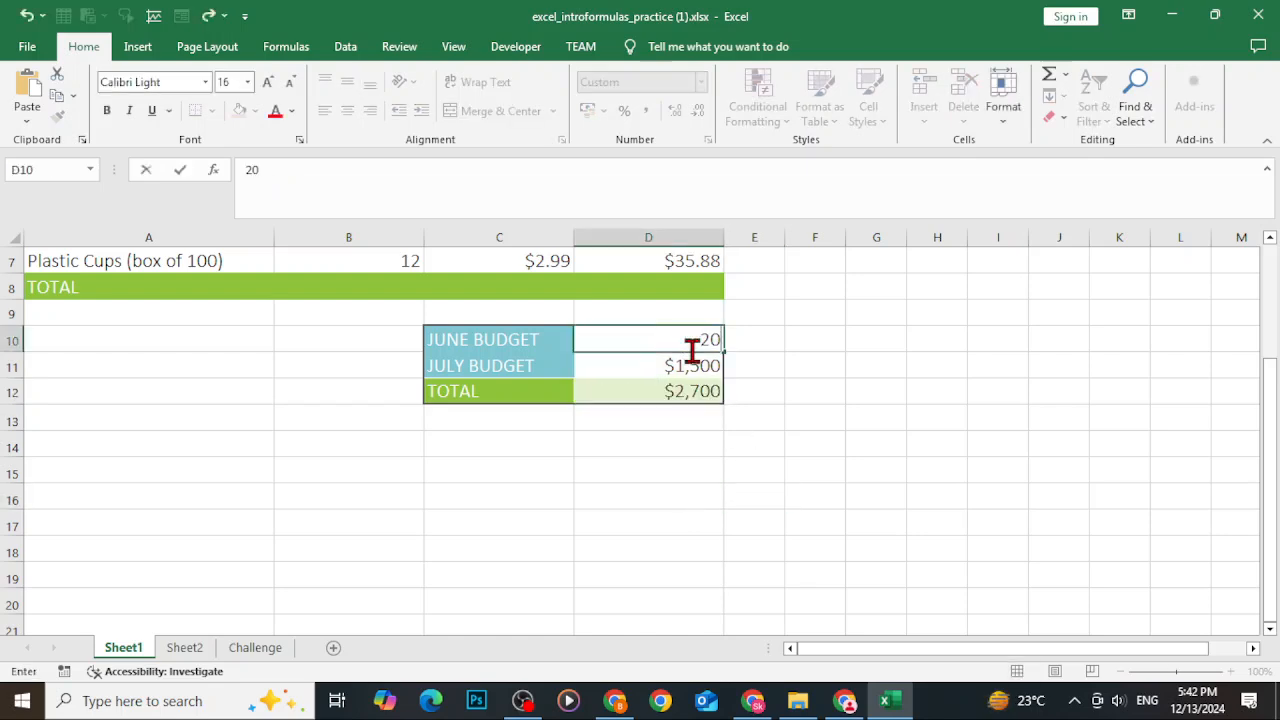
{"action": "key", "text": "Return"}
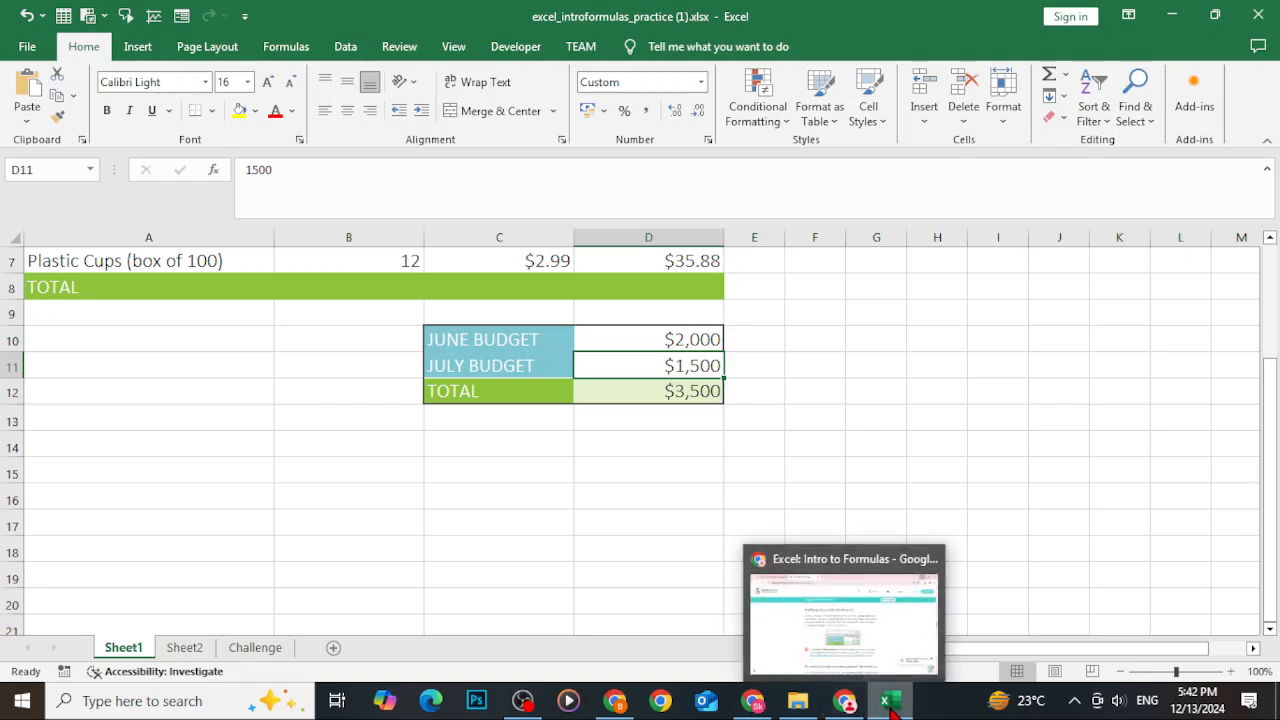
Read the tutorial's point-and-click formula and fill handle sections in the browser, then return to the workbook.
{"action": "left_click", "coordinate": [797, 700]}
{"action": "left_click", "coordinate": [845, 700]}
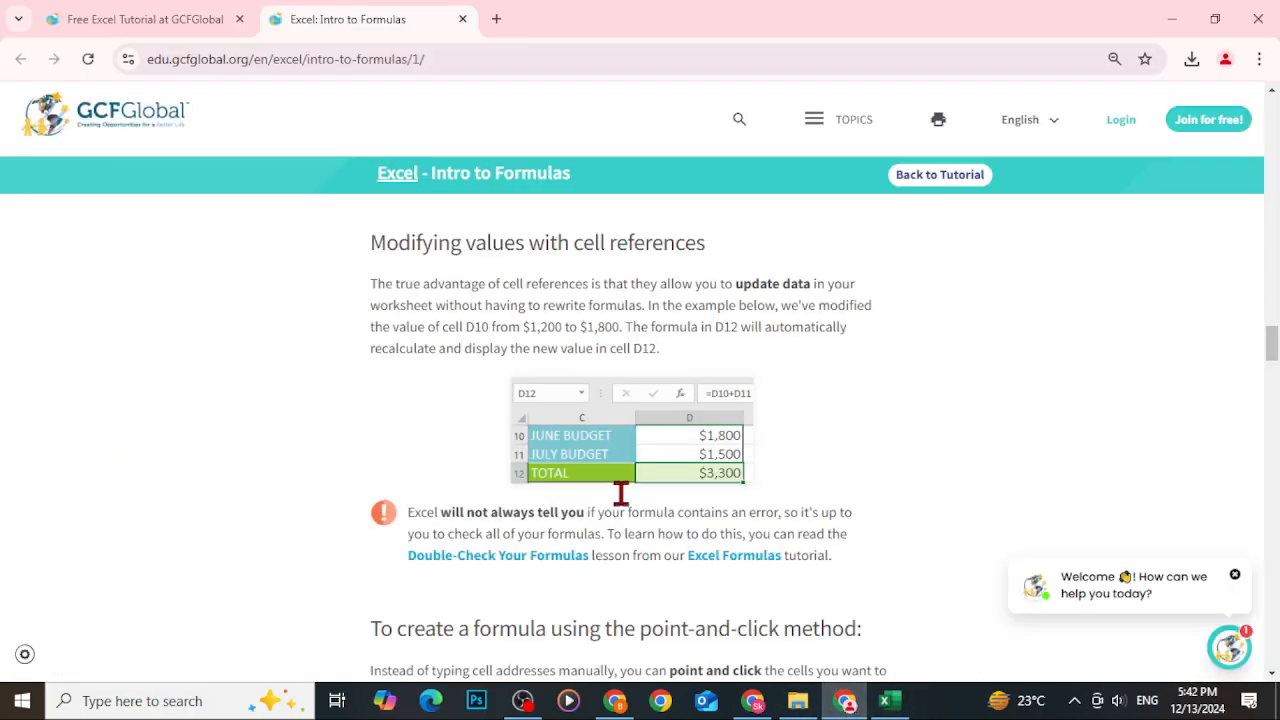
{"action": "scroll", "coordinate": [620, 492], "scroll_direction": "down", "scroll_amount": 5}
{"action": "scroll", "coordinate": [605, 475], "scroll_direction": "up", "scroll_amount": 1}
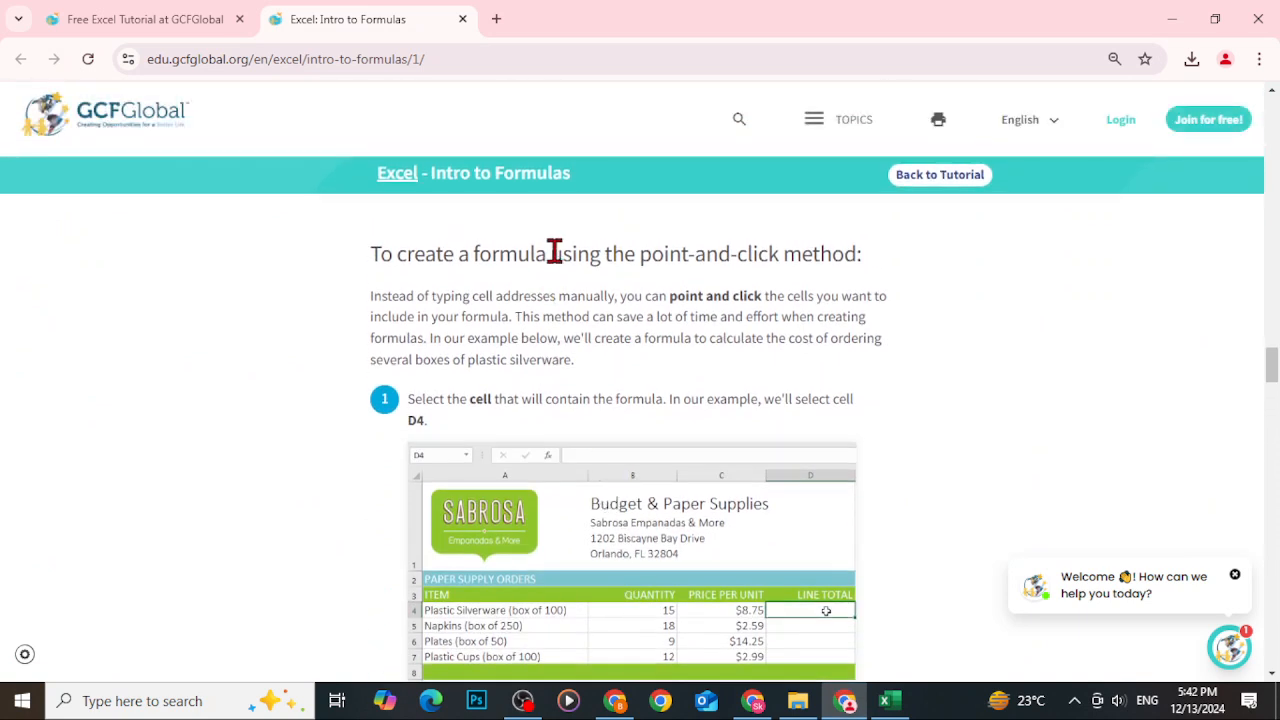
{"action": "scroll", "coordinate": [815, 280], "scroll_direction": "down", "scroll_amount": 3}
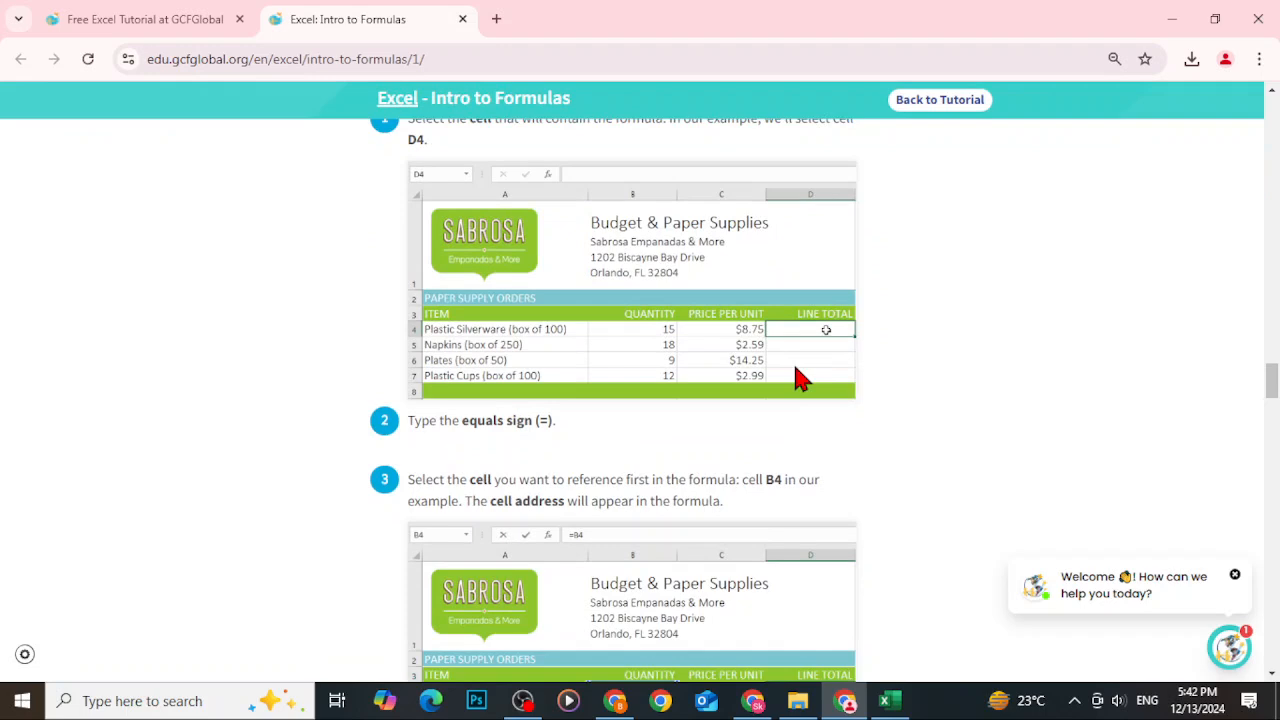
{"action": "scroll", "coordinate": [815, 390], "scroll_direction": "down", "scroll_amount": 2}
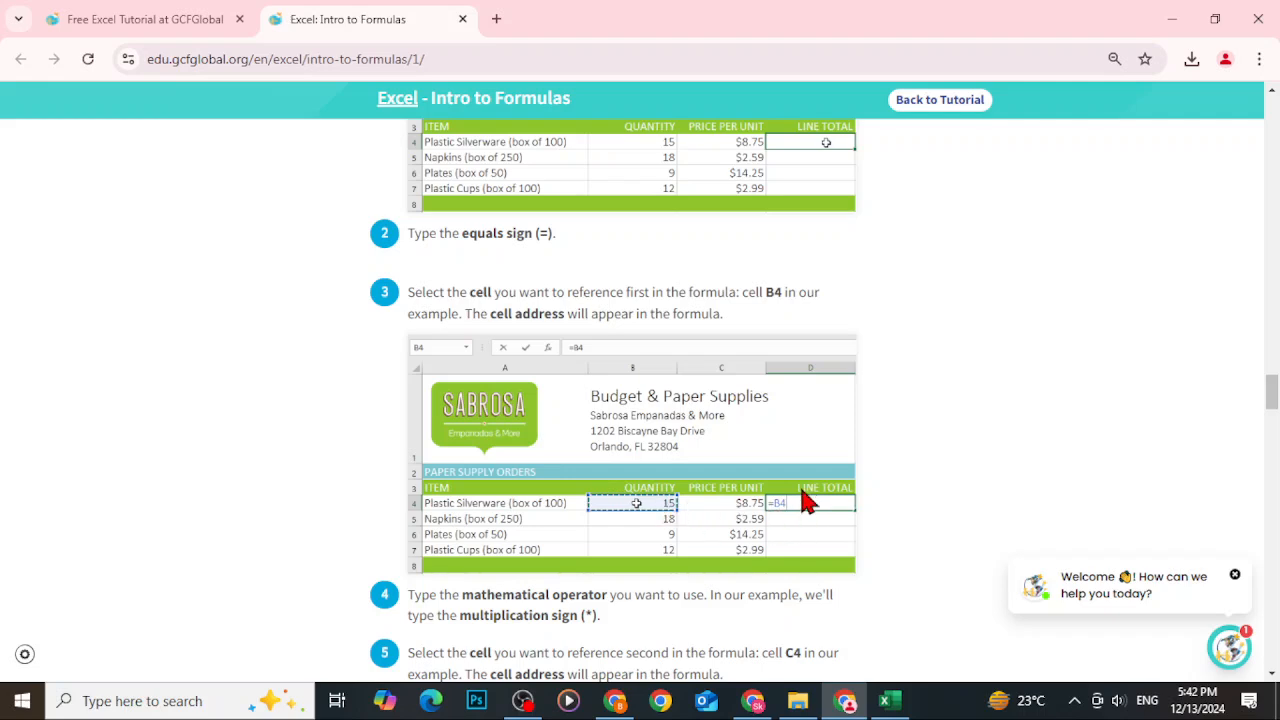
{"action": "scroll", "coordinate": [716, 510], "scroll_direction": "down", "scroll_amount": 3}
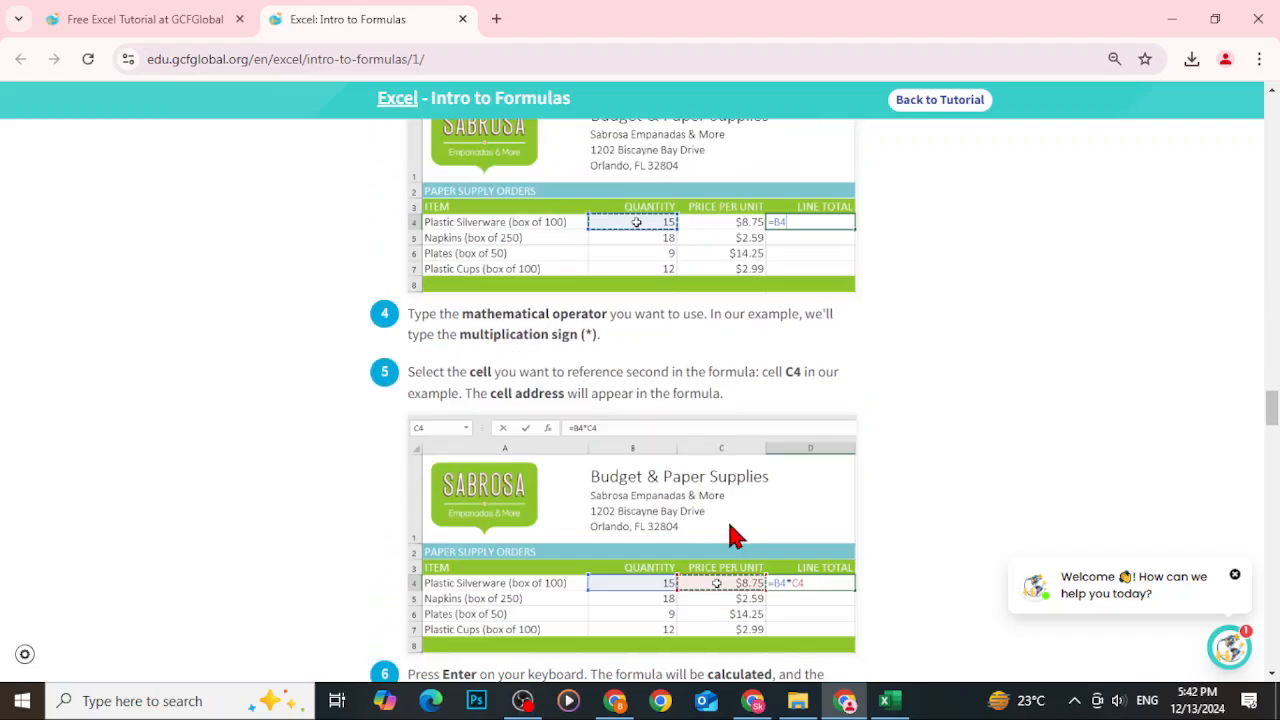
{"action": "scroll", "coordinate": [682, 594], "scroll_direction": "down", "scroll_amount": 1}
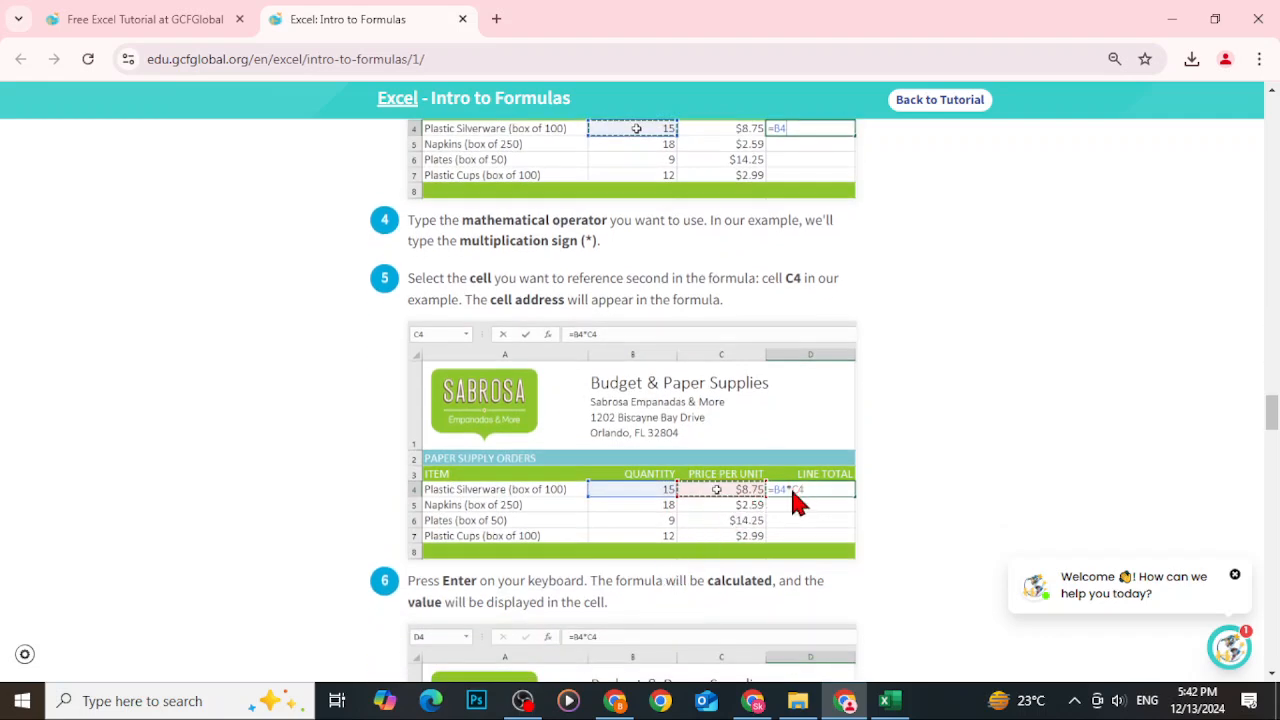
{"action": "scroll", "coordinate": [792, 490], "scroll_direction": "down", "scroll_amount": 3}
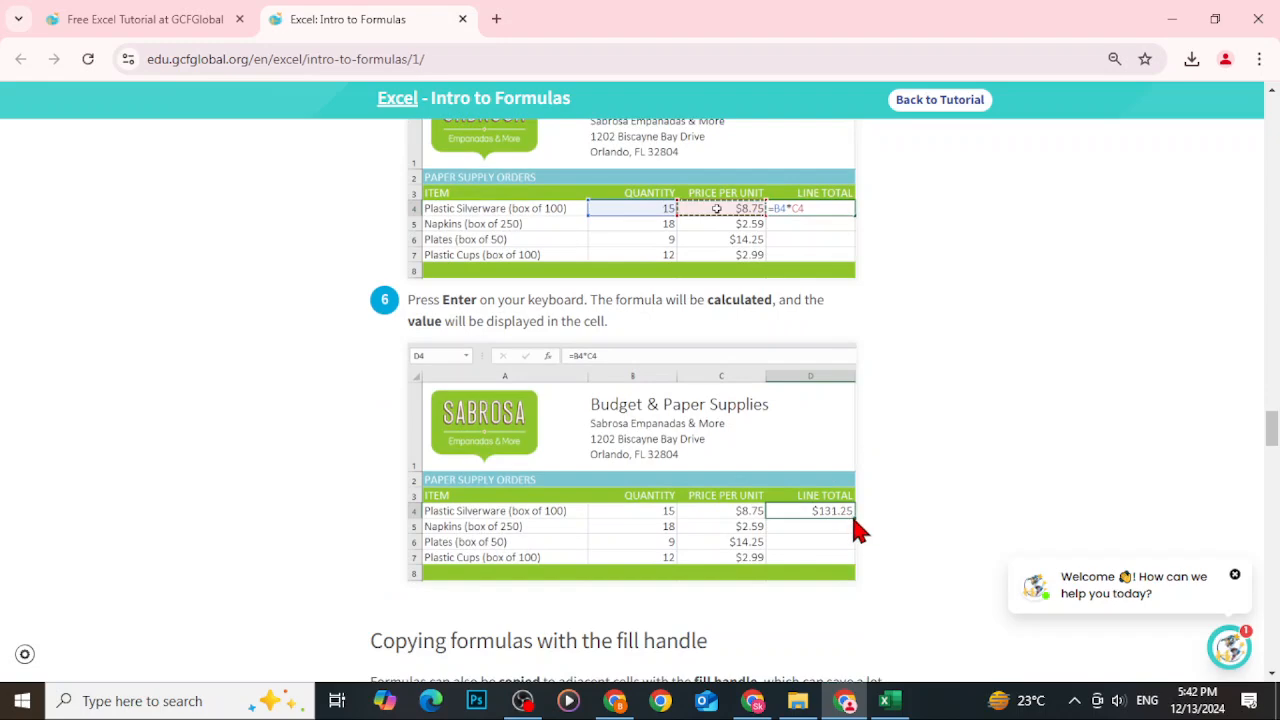
{"action": "scroll", "coordinate": [850, 523], "scroll_direction": "down", "scroll_amount": 5}
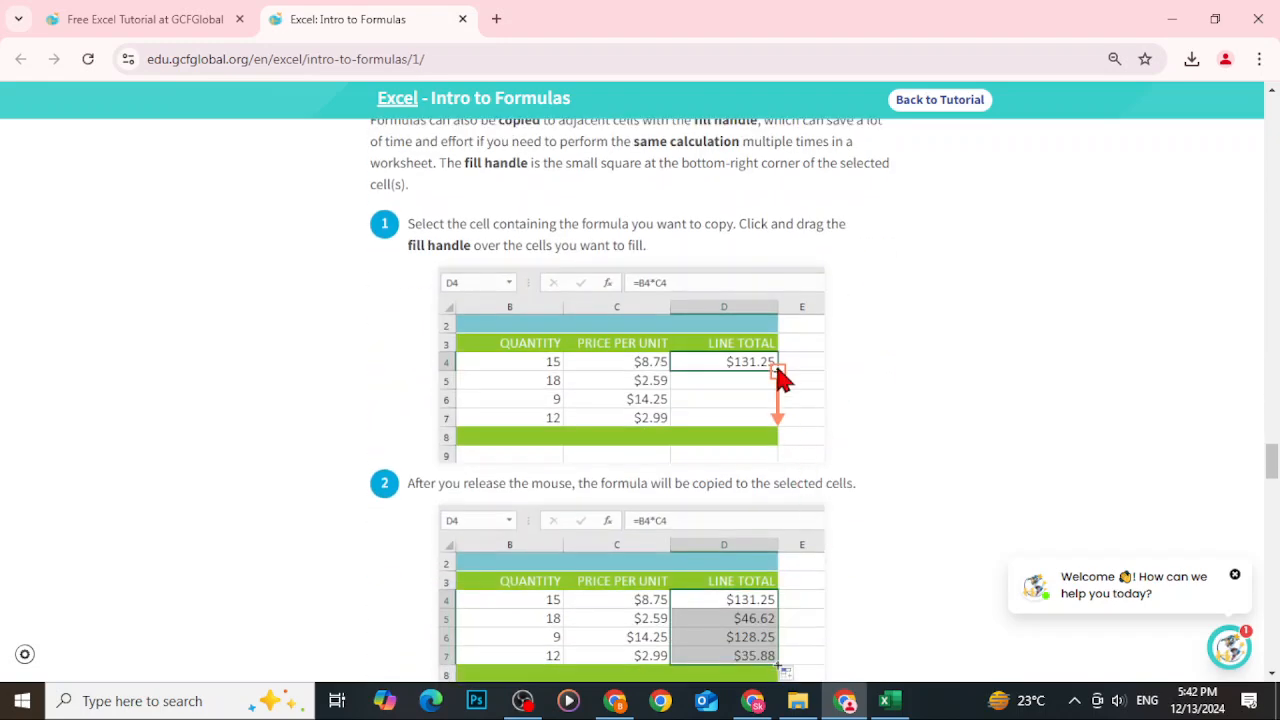
{"action": "scroll", "coordinate": [777, 423], "scroll_direction": "down", "scroll_amount": 2}
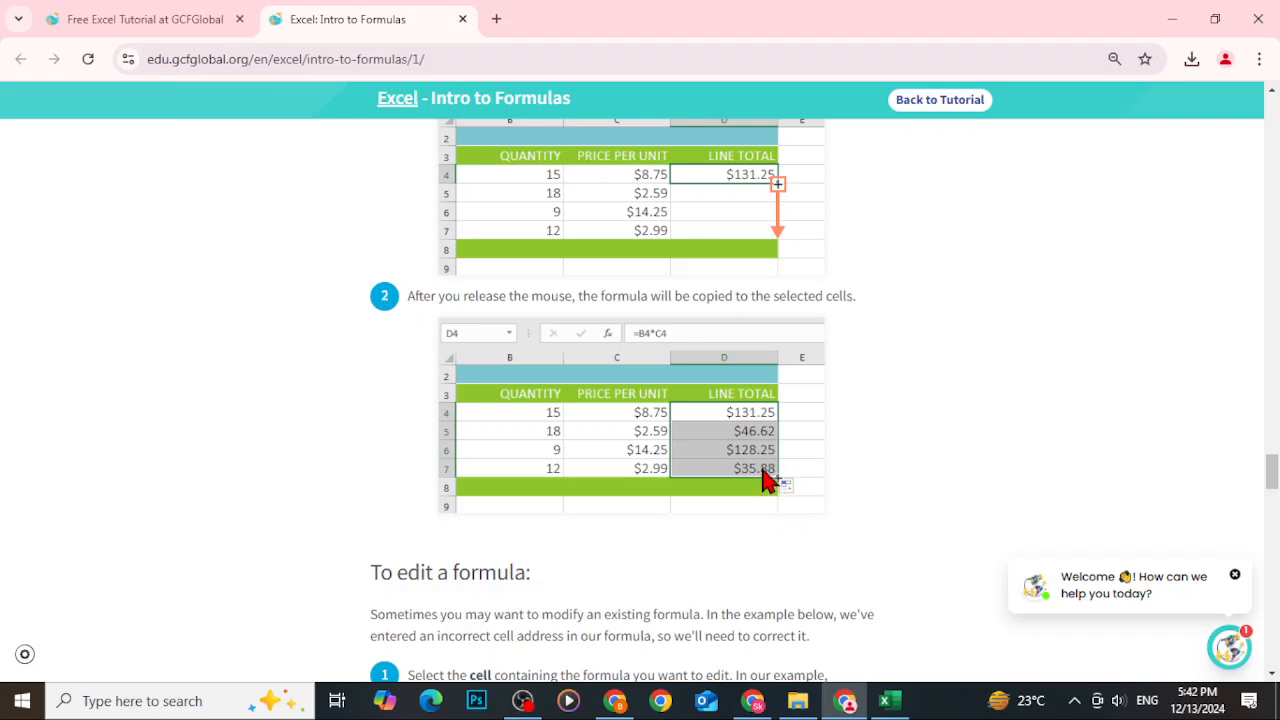
{"action": "scroll", "coordinate": [766, 478], "scroll_direction": "down", "scroll_amount": 3}
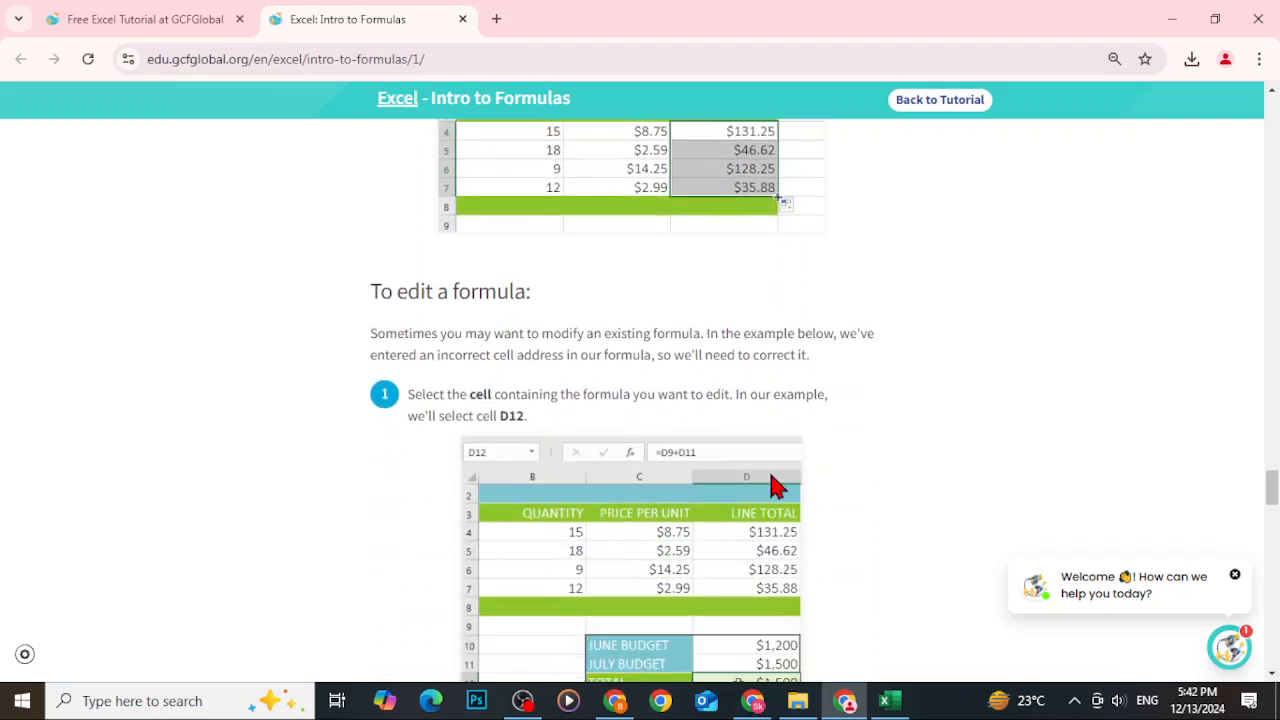
{"action": "left_click", "coordinate": [885, 701]}
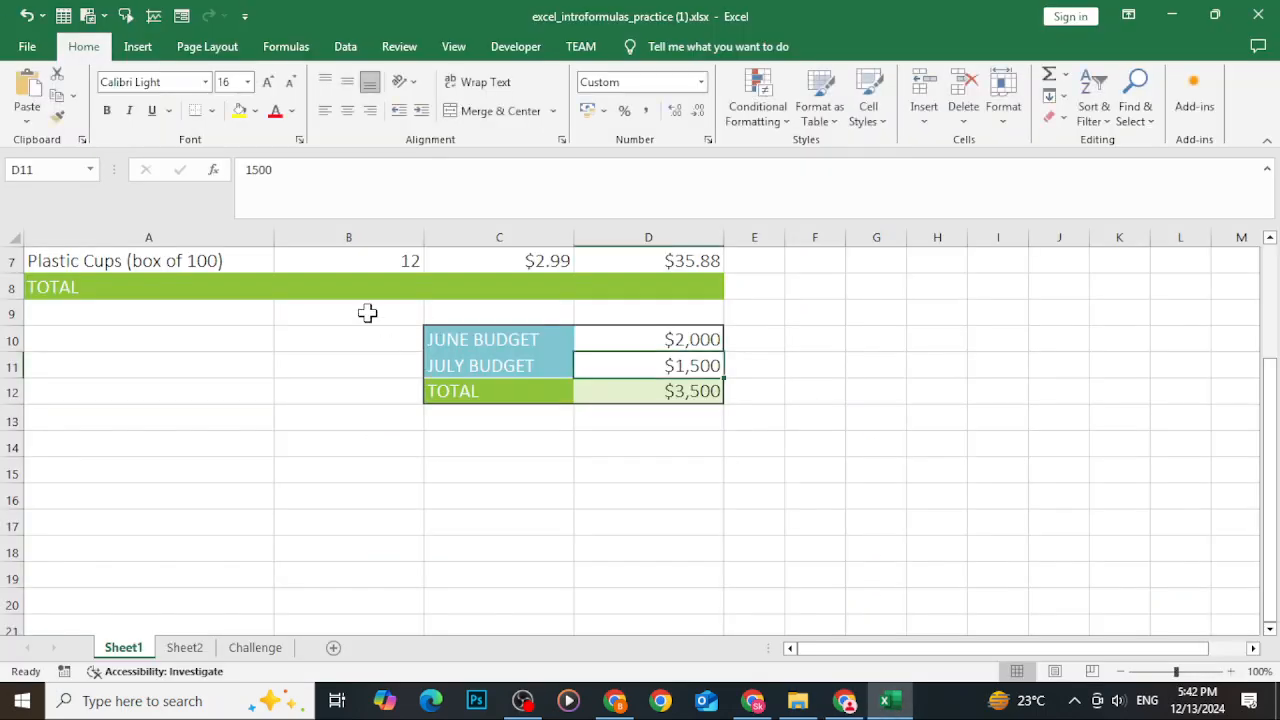
Clear the existing line totals in D4:D7 of the paper supply orders table.
{"action": "scroll", "coordinate": [403, 354], "scroll_direction": "up", "scroll_amount": 2}
{"action": "scroll", "coordinate": [386, 400], "scroll_direction": "down", "scroll_amount": 3}
{"action": "scroll", "coordinate": [523, 437], "scroll_direction": "up", "scroll_amount": 3}
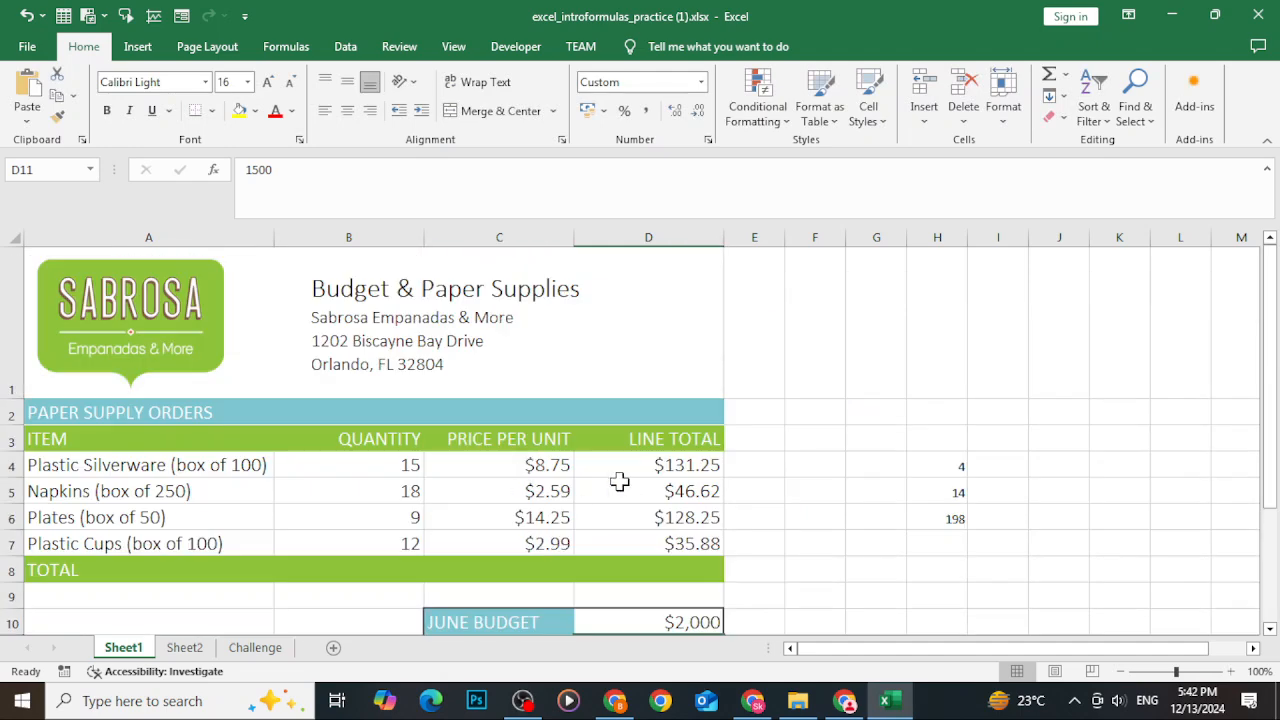
{"action": "left_click_drag", "start_coordinate": [634, 488], "coordinate": [640, 522]}
{"action": "left_click_drag", "start_coordinate": [620, 455], "coordinate": [614, 544]}
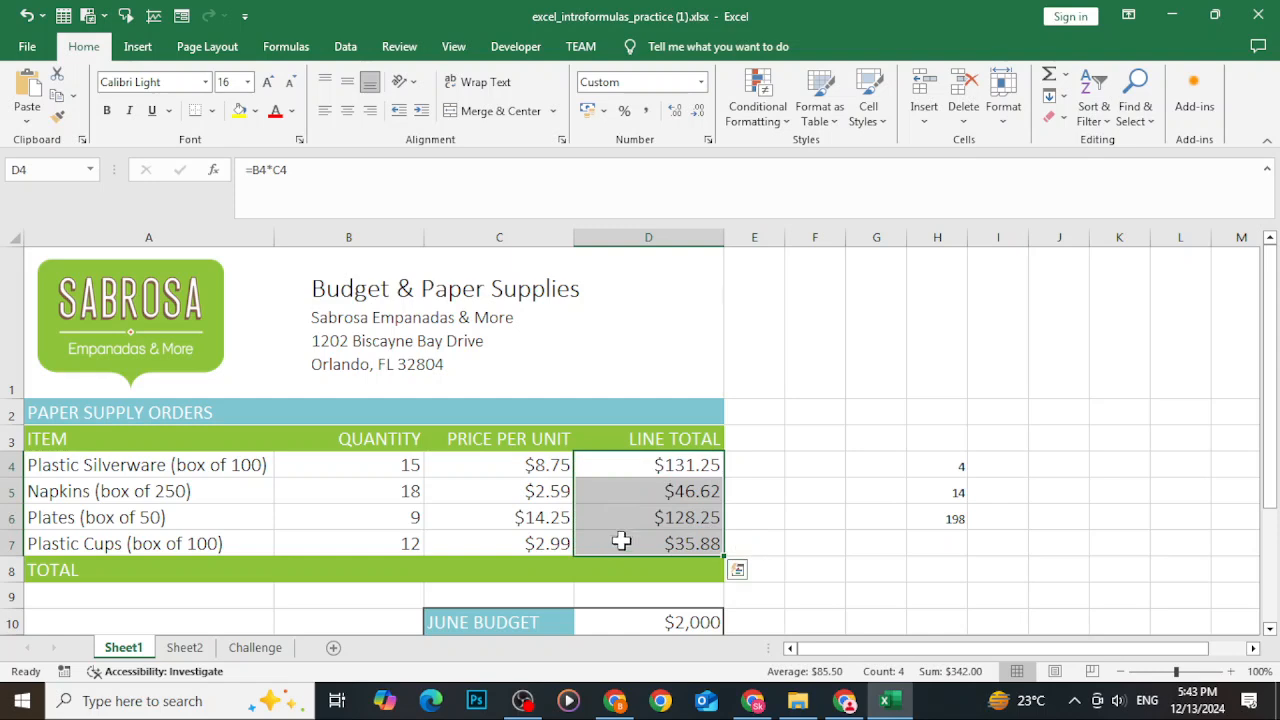
{"action": "key", "text": "Delete"}
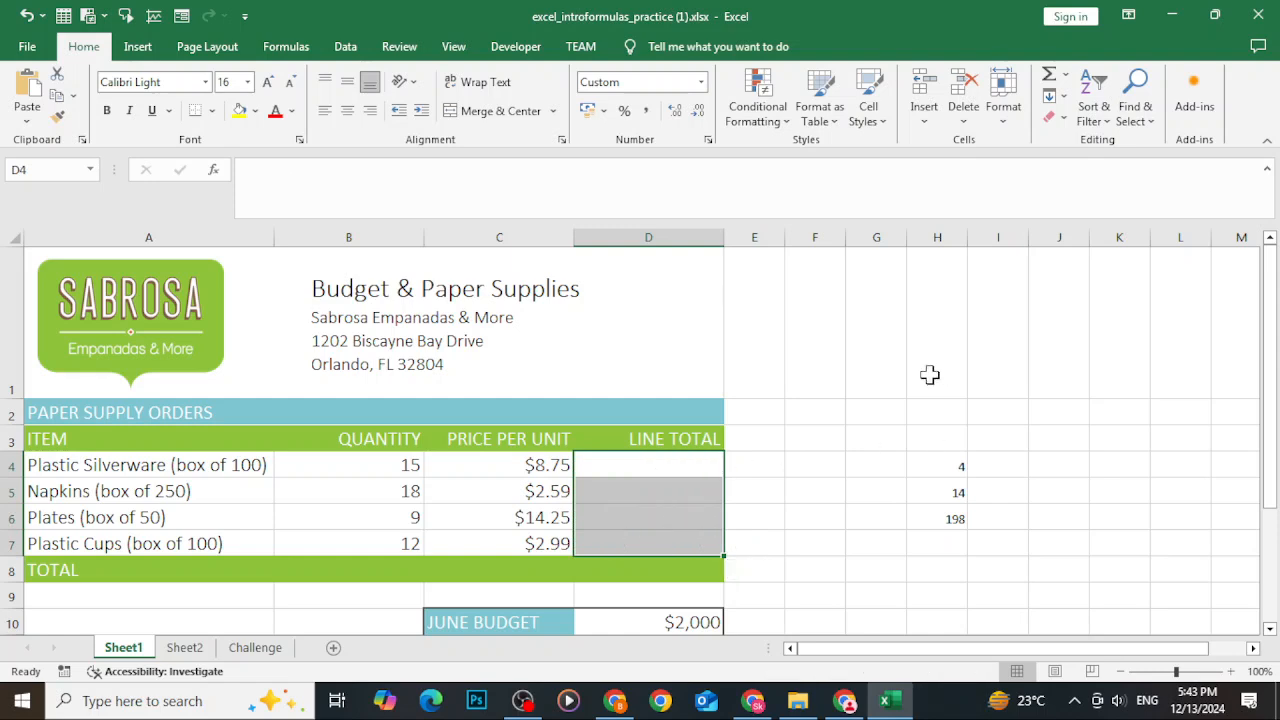
{"action": "left_click", "coordinate": [678, 455]}
{"action": "type", "text": "="}
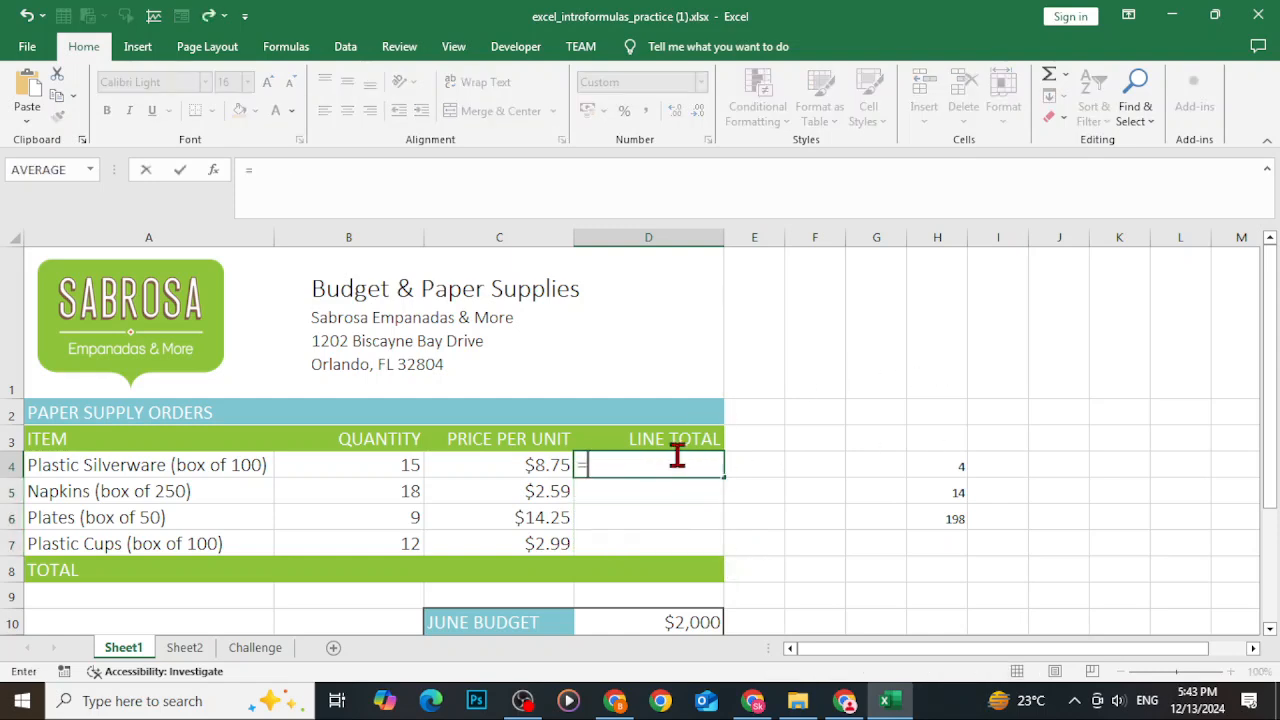
{"action": "left_click", "coordinate": [357, 464]}
{"action": "type", "text": "*"}
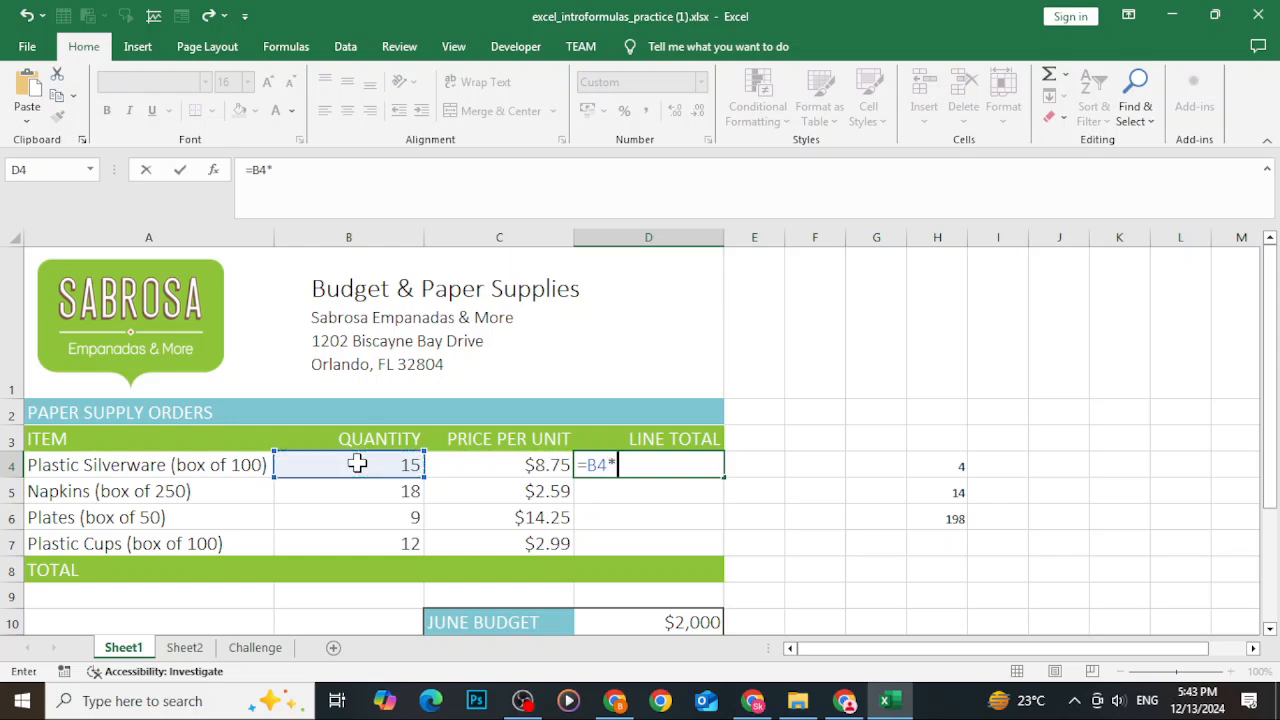
{"action": "left_click", "coordinate": [513, 472]}
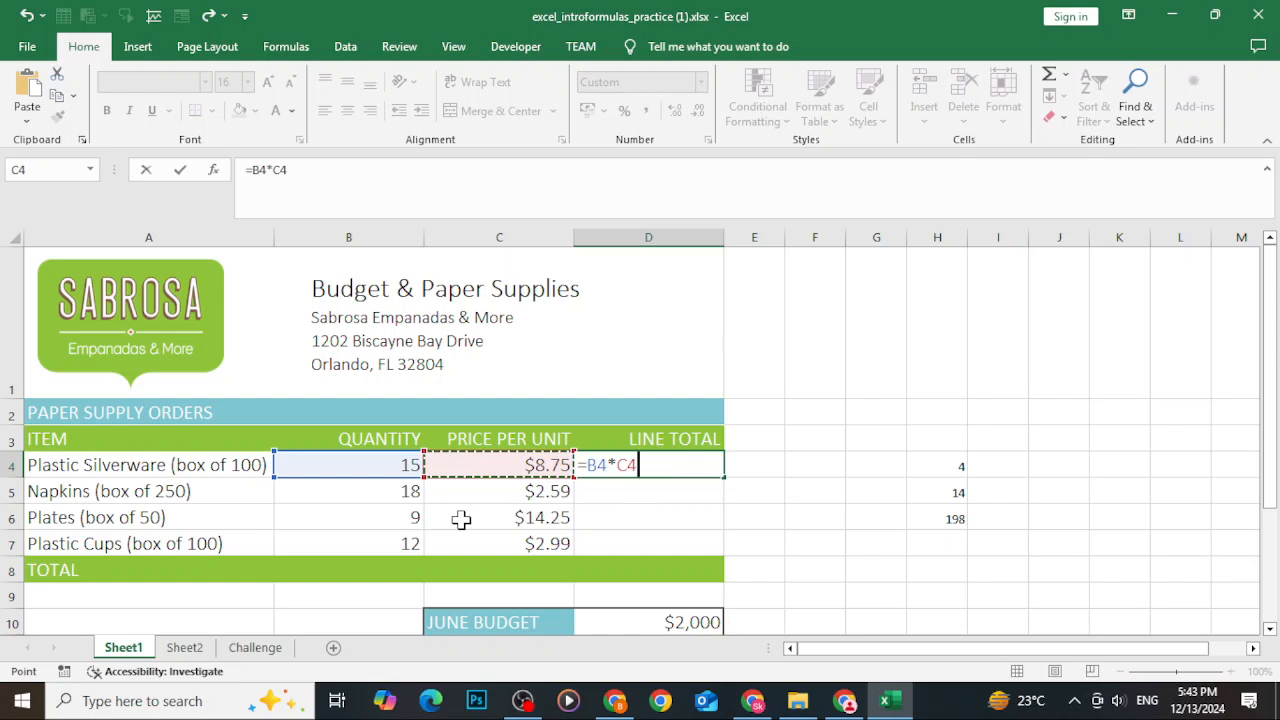
{"action": "key", "text": "BackSpace"}
{"action": "key", "text": "BackSpace"}
{"action": "key", "text": "BackSpace"}
{"action": "key", "text": "BackSpace"}
{"action": "key", "text": "BackSpace"}
{"action": "key", "text": "BackSpace"}
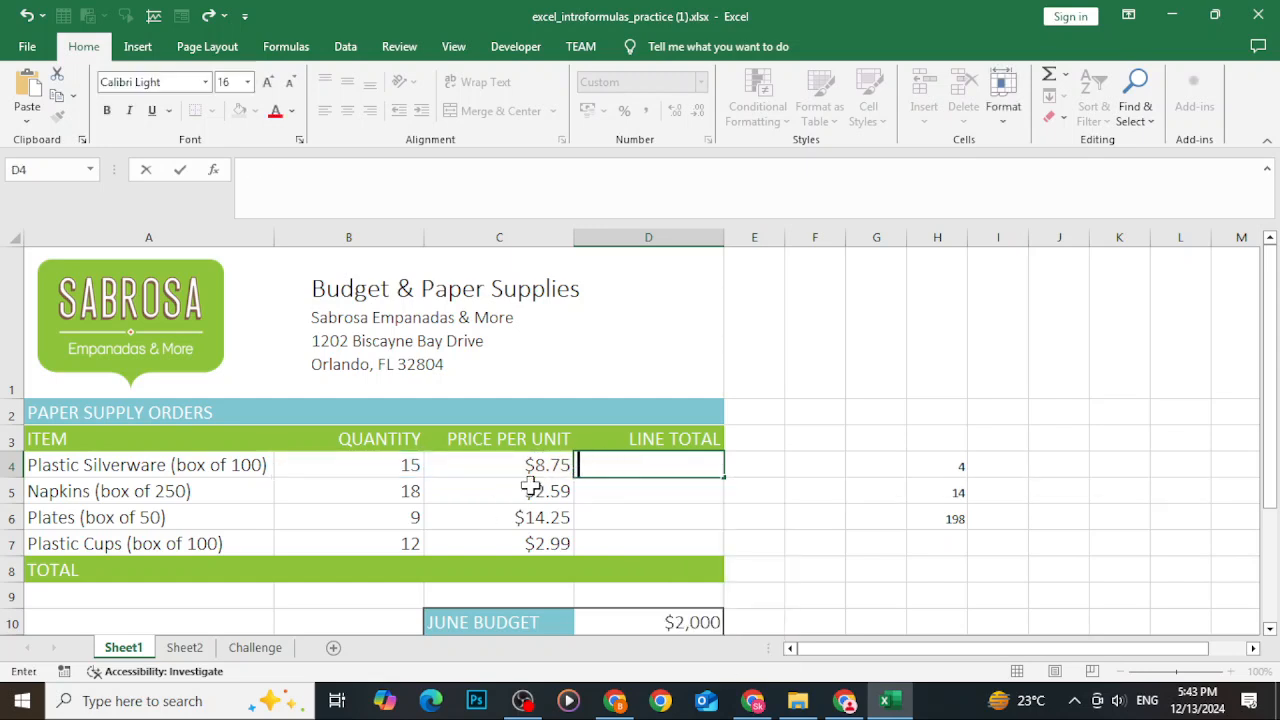
Rename the first two items in the supply table to Nihaari and Biryani.
{"action": "left_click", "coordinate": [177, 459]}
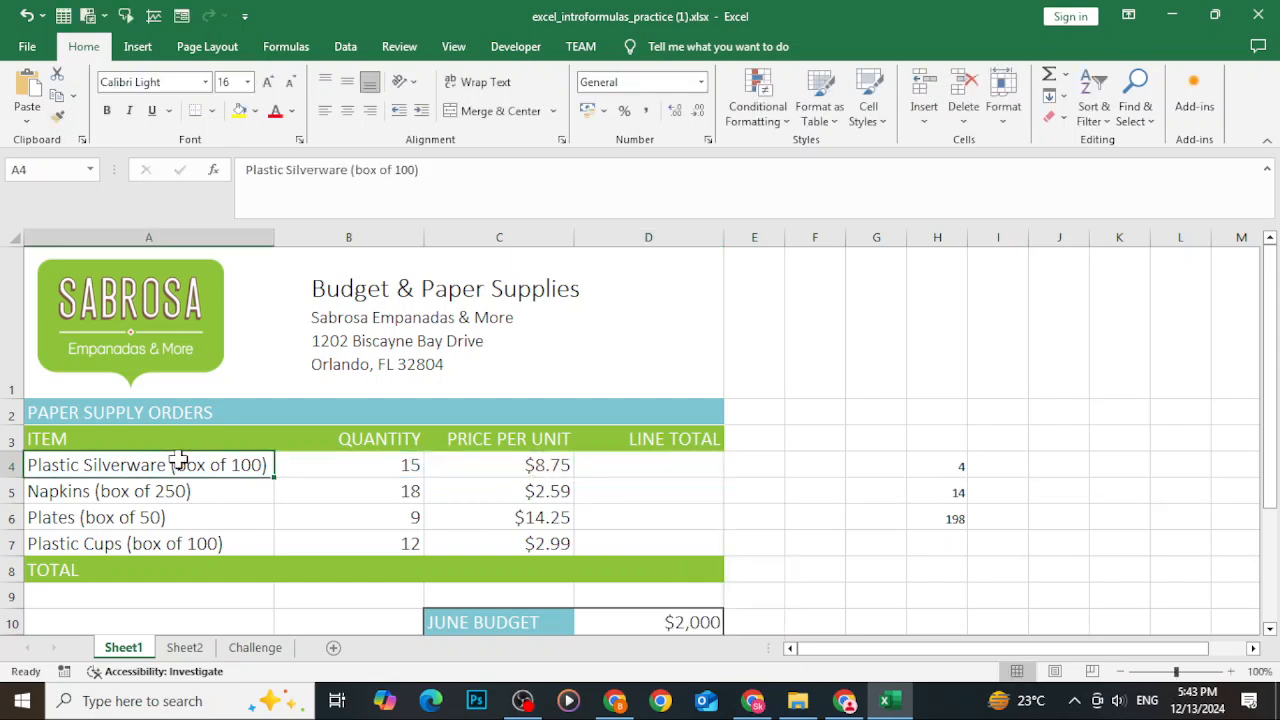
{"action": "type", "text": "Nihaari"}
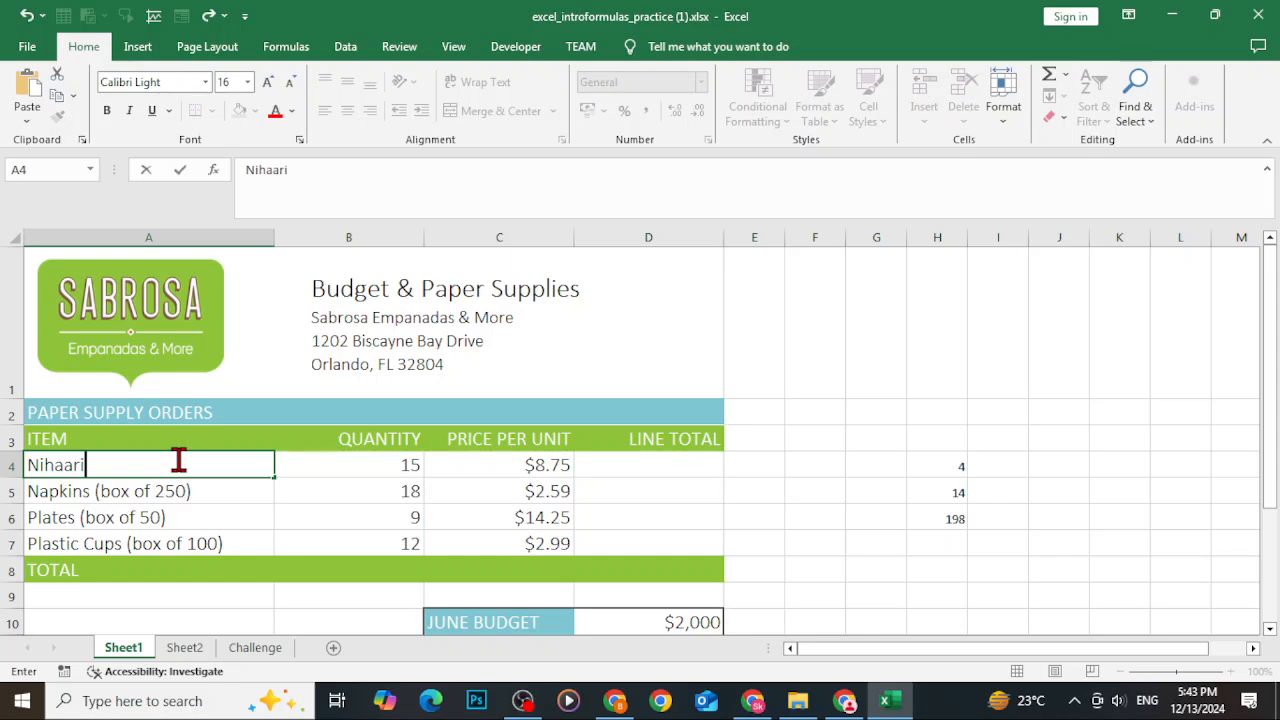
{"action": "left_click", "coordinate": [103, 491]}
{"action": "type", "text": "Birya"}
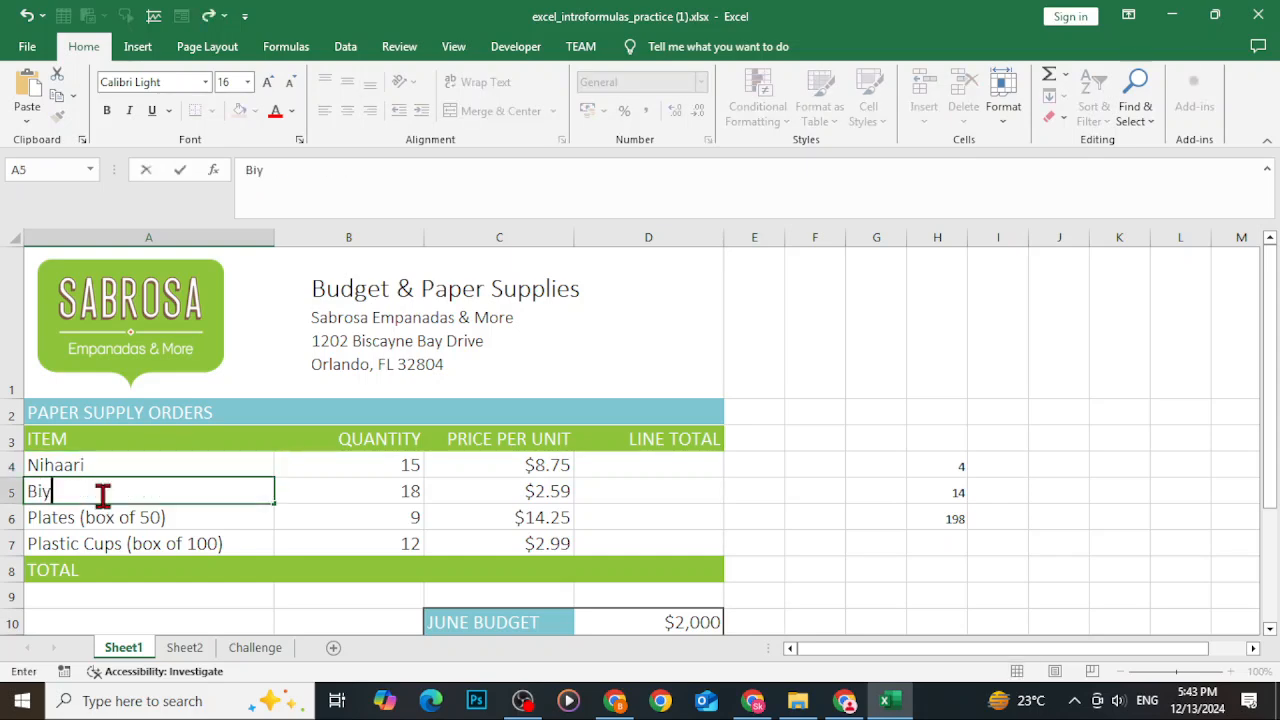
{"action": "type", "text": "ni"}
Rename the third and fourth items to Club Sandwitch and Pizza.
{"action": "left_click", "coordinate": [123, 515]}
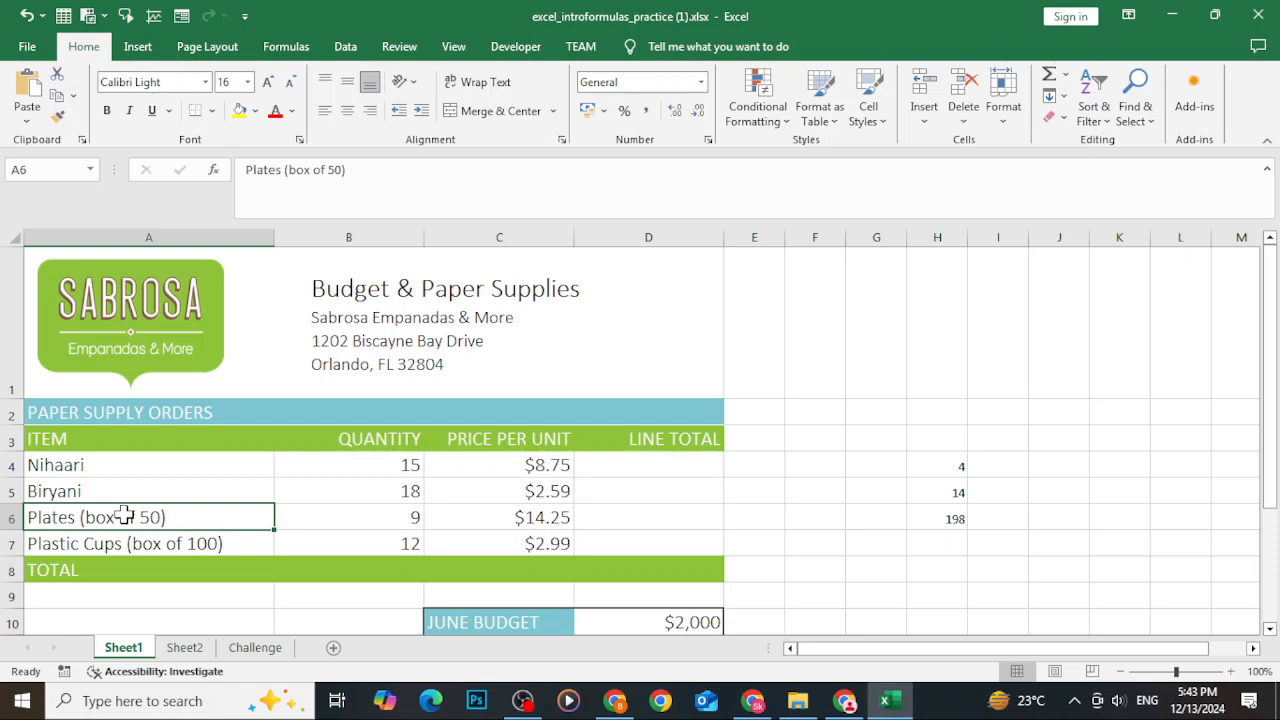
{"action": "key", "text": "Delete"}
{"action": "type", "text": "Club "}
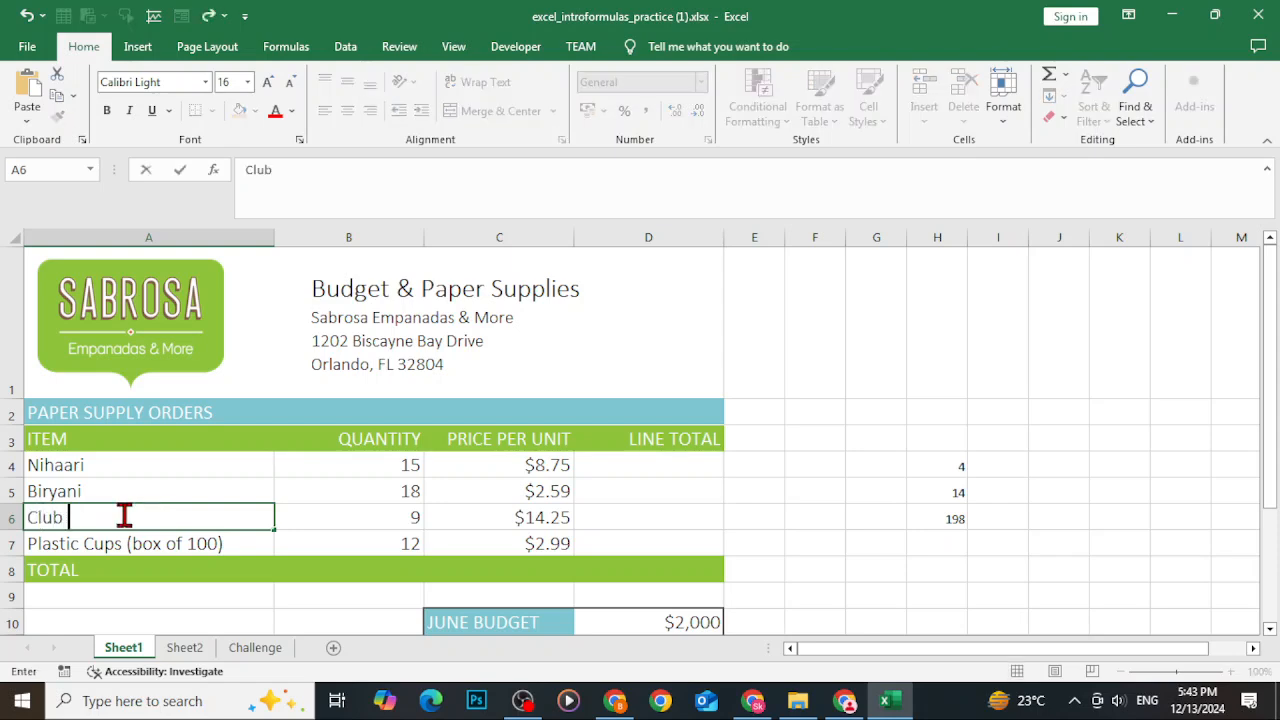
{"action": "type", "text": "Sandwith"}
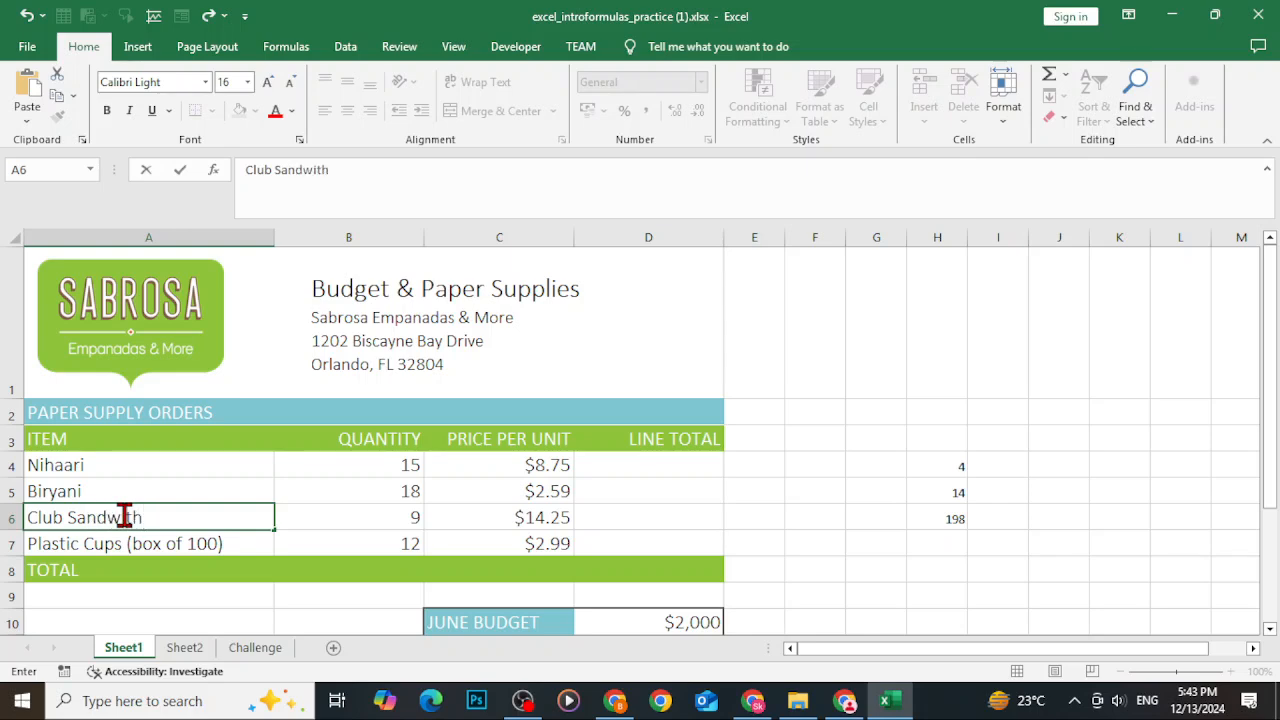
{"action": "key", "text": "BackSpace"}
{"action": "key", "text": "BackSpace"}
{"action": "type", "text": "tch"}
{"action": "key", "text": "Return"}
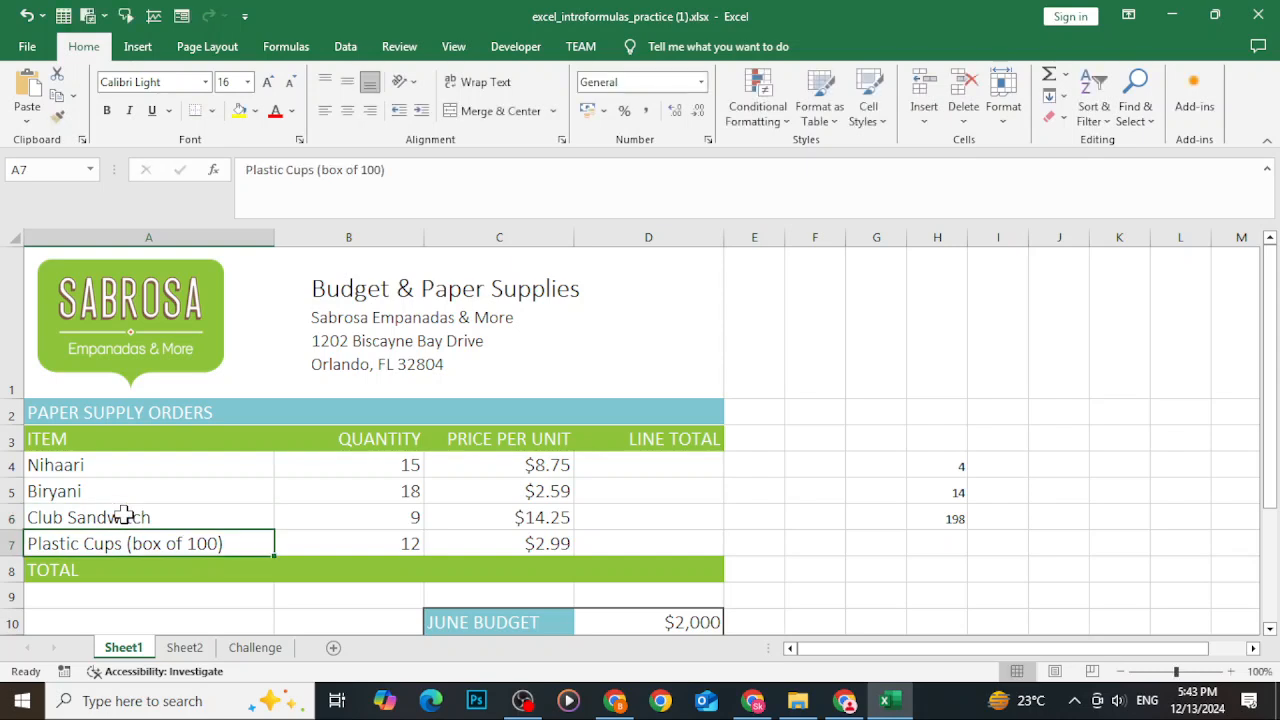
{"action": "type", "text": "Pizza"}
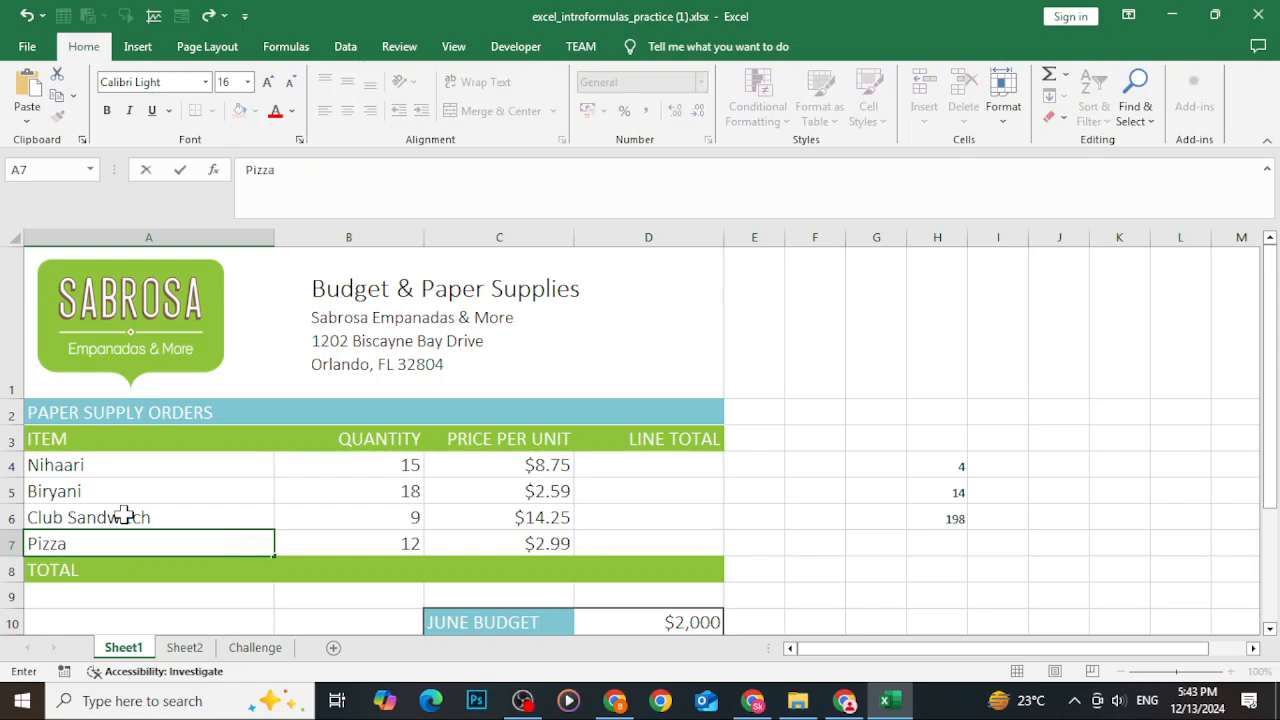
{"action": "left_click", "coordinate": [430, 520]}
Set the quantities for the four items to 2, 3, 4 and 3.
{"action": "left_click", "coordinate": [394, 466]}
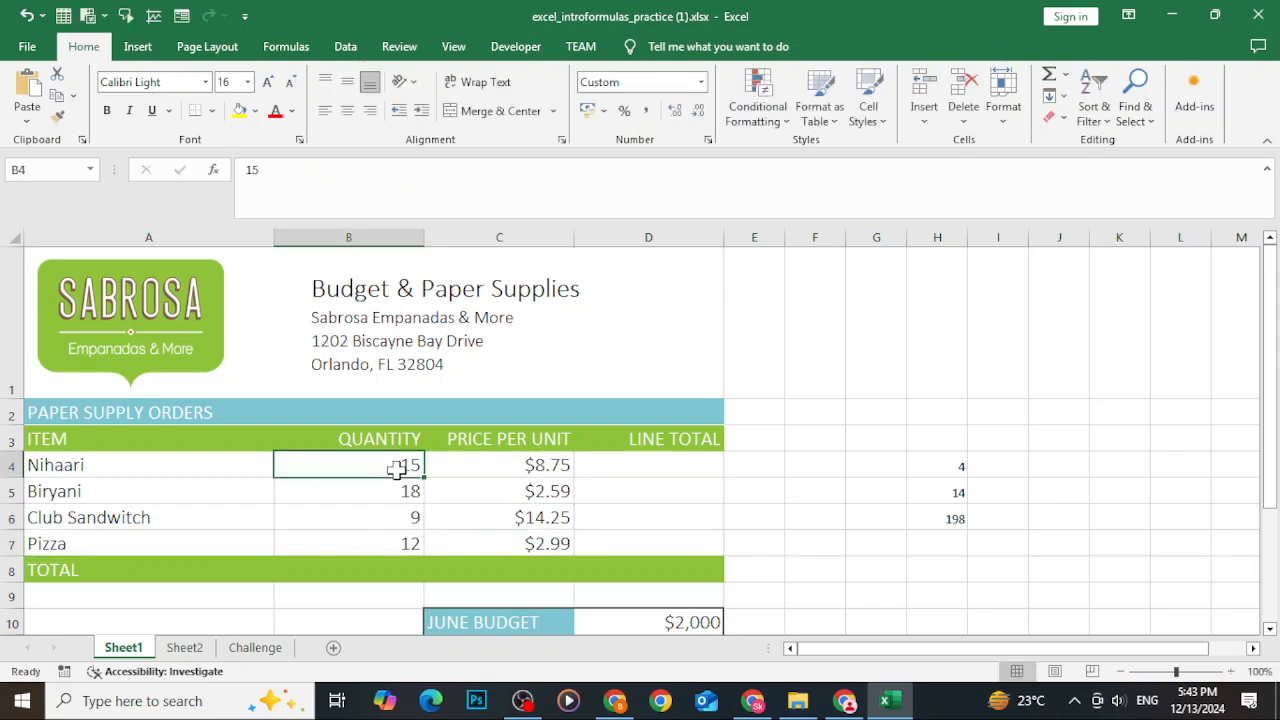
{"action": "type", "text": "2"}
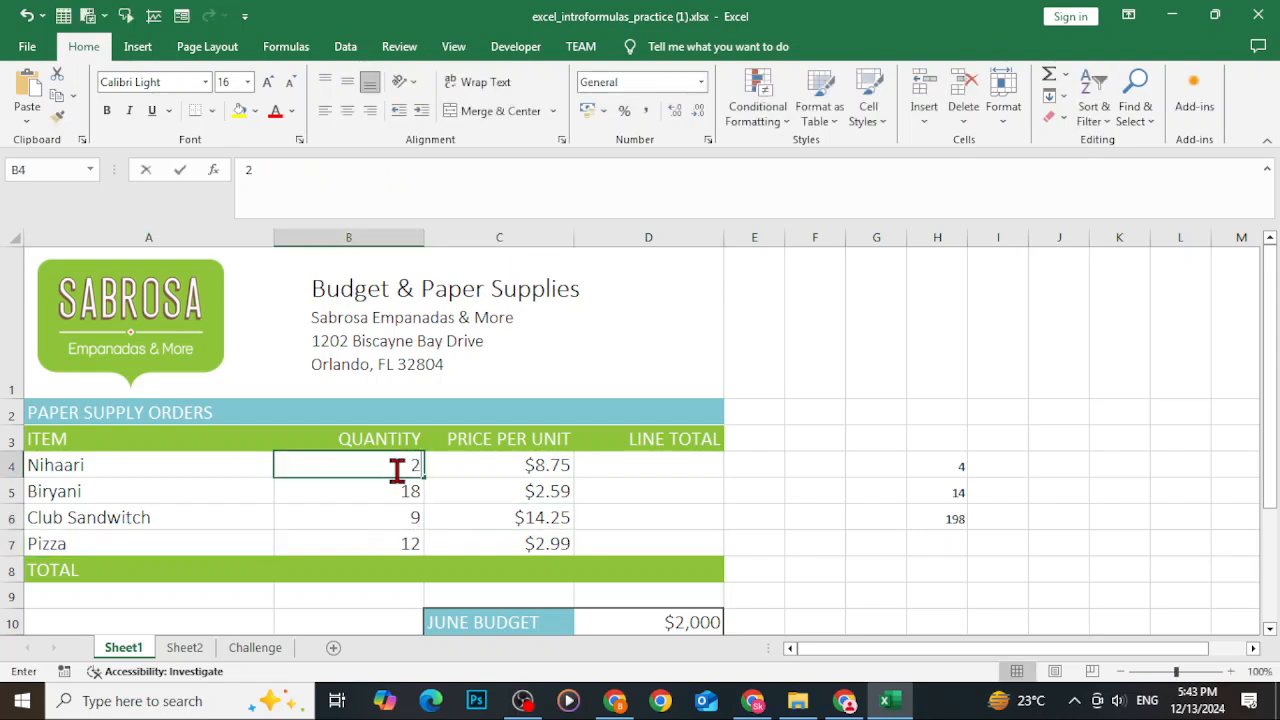
{"action": "key", "text": "Return"}
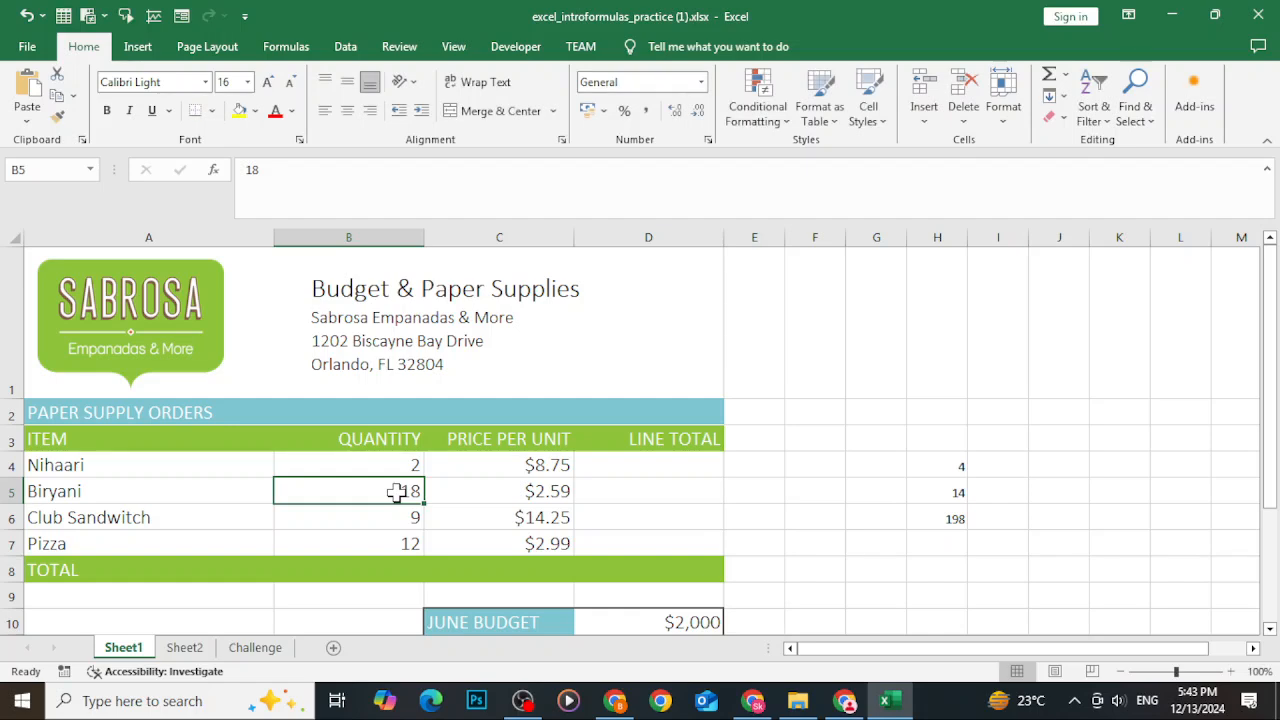
{"action": "type", "text": "3"}
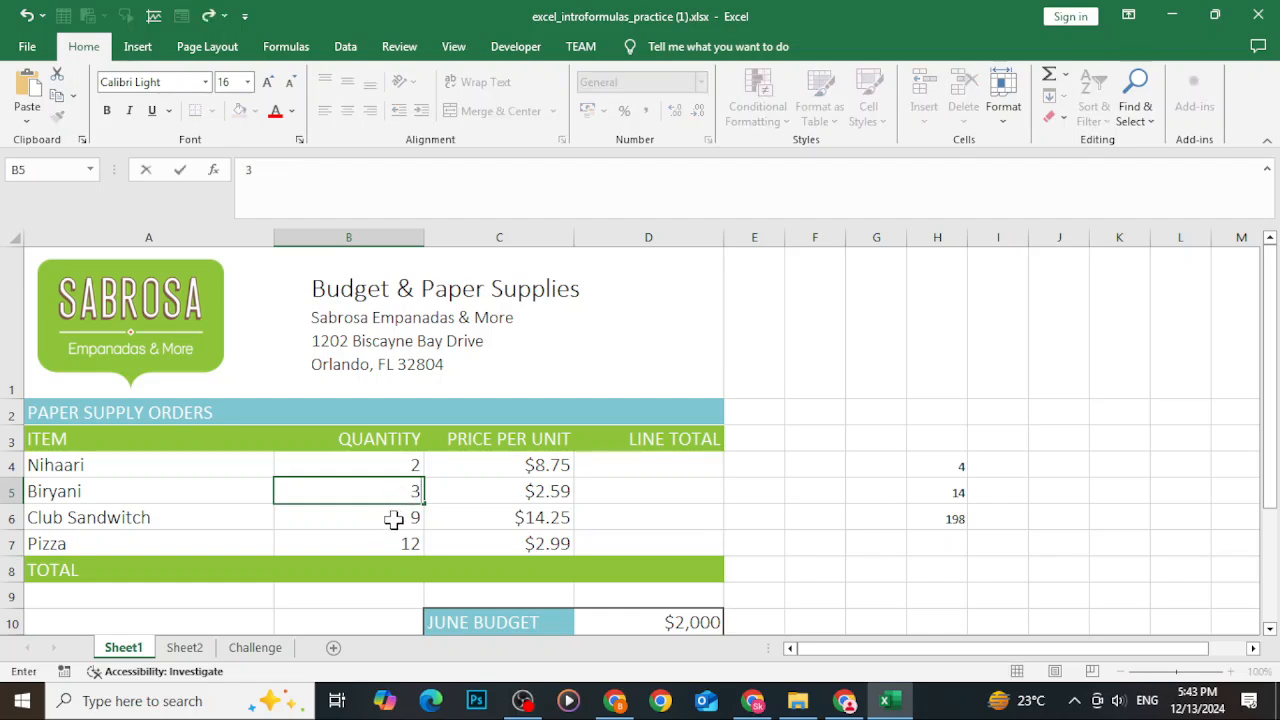
{"action": "key", "text": "Return"}
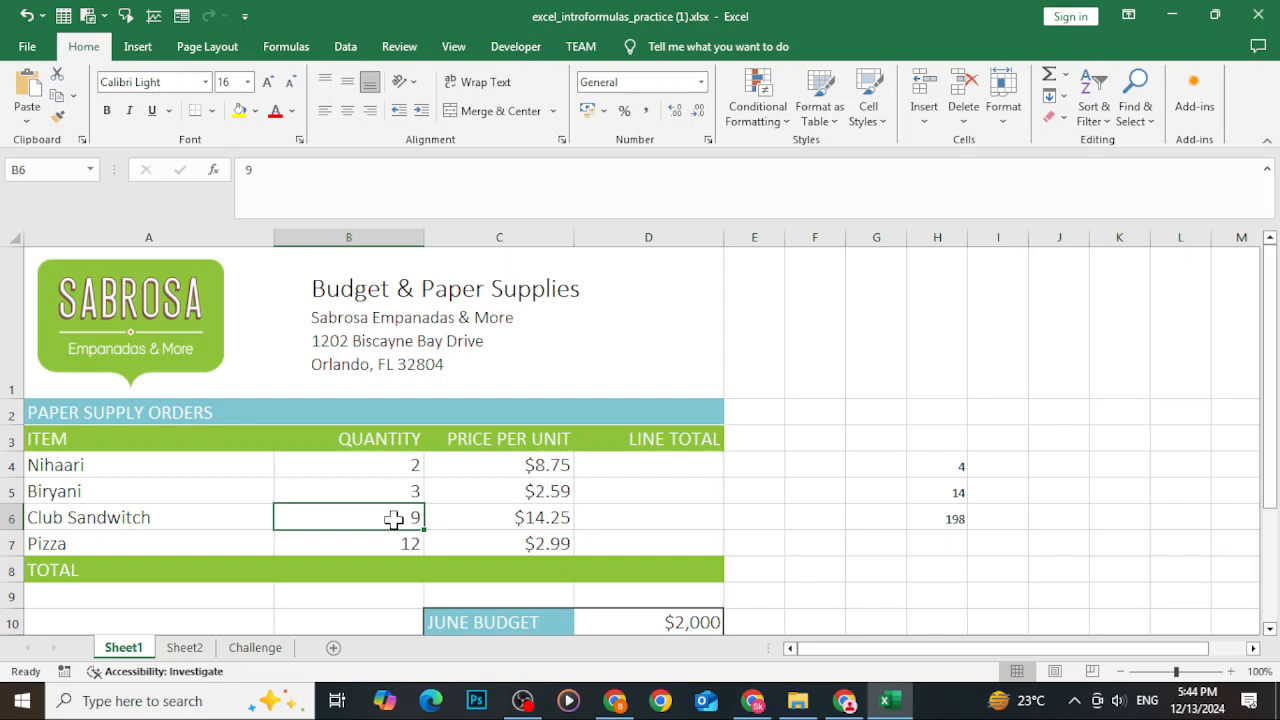
{"action": "type", "text": "4"}
{"action": "left_click", "coordinate": [383, 544]}
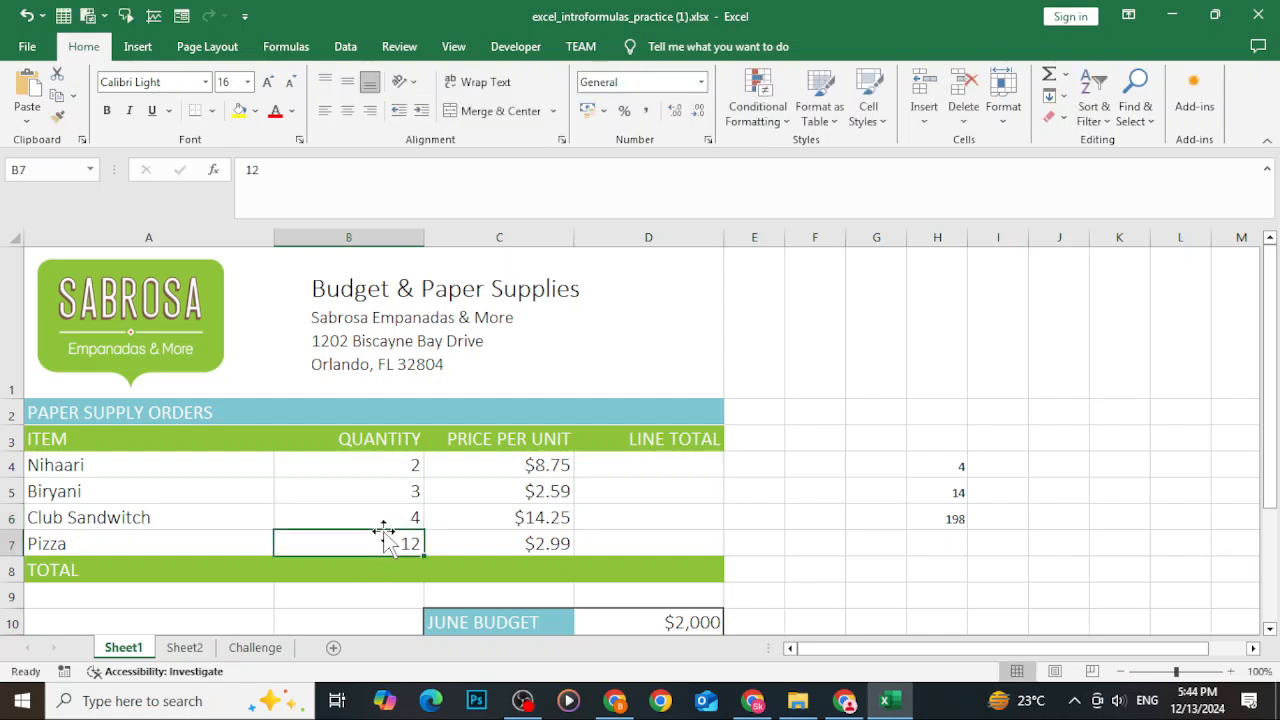
{"action": "type", "text": "3"}
Set the prices per unit for the four items to 250, 250, 350 and 1000.
{"action": "left_click", "coordinate": [475, 465]}
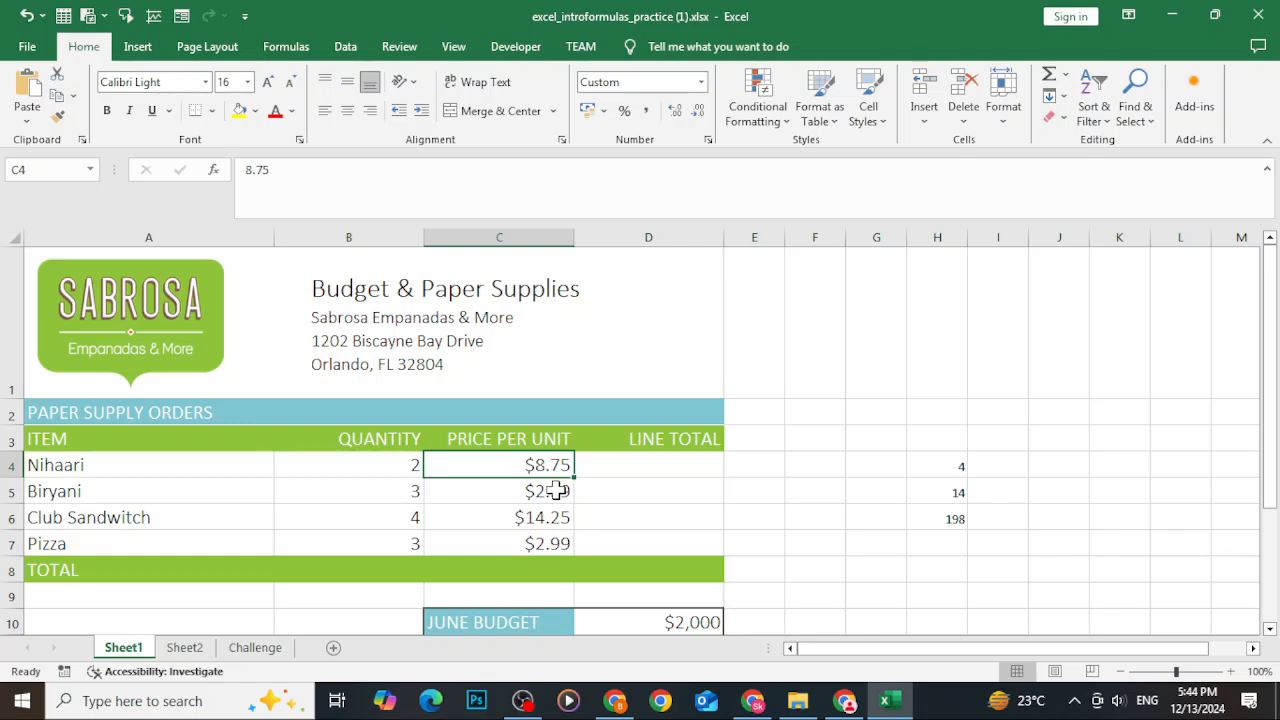
{"action": "type", "text": "250"}
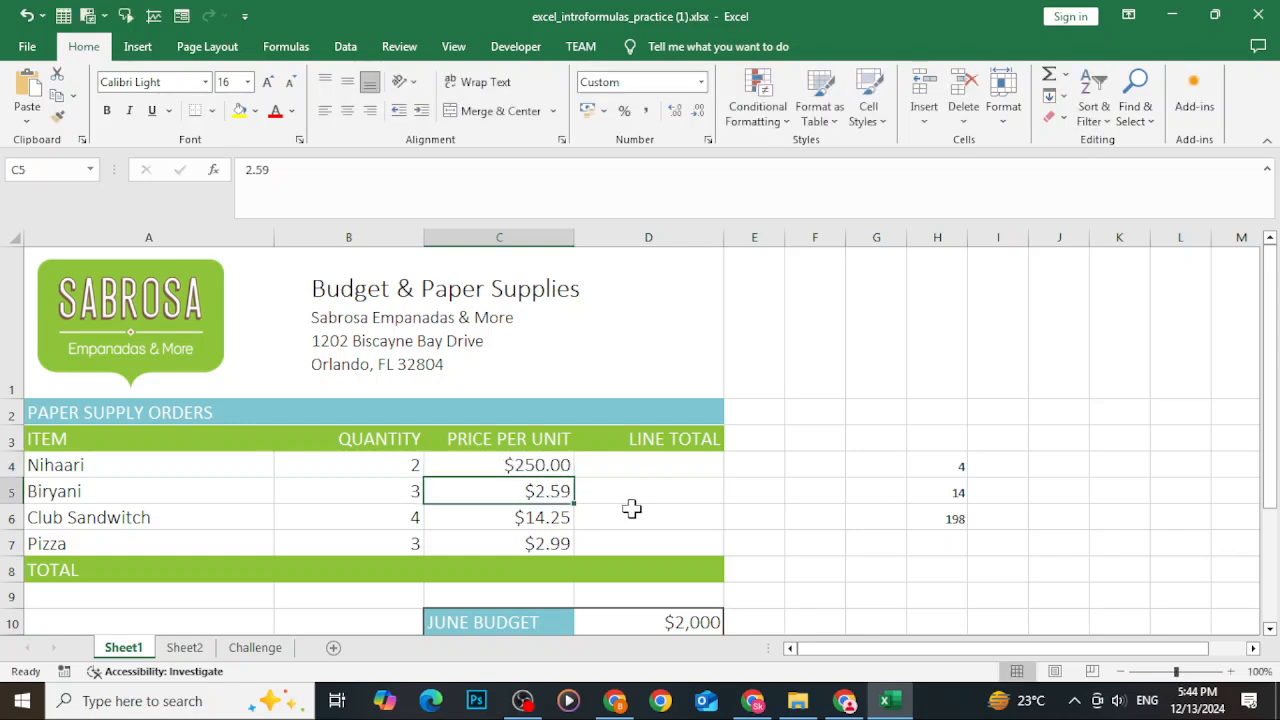
{"action": "type", "text": "250"}
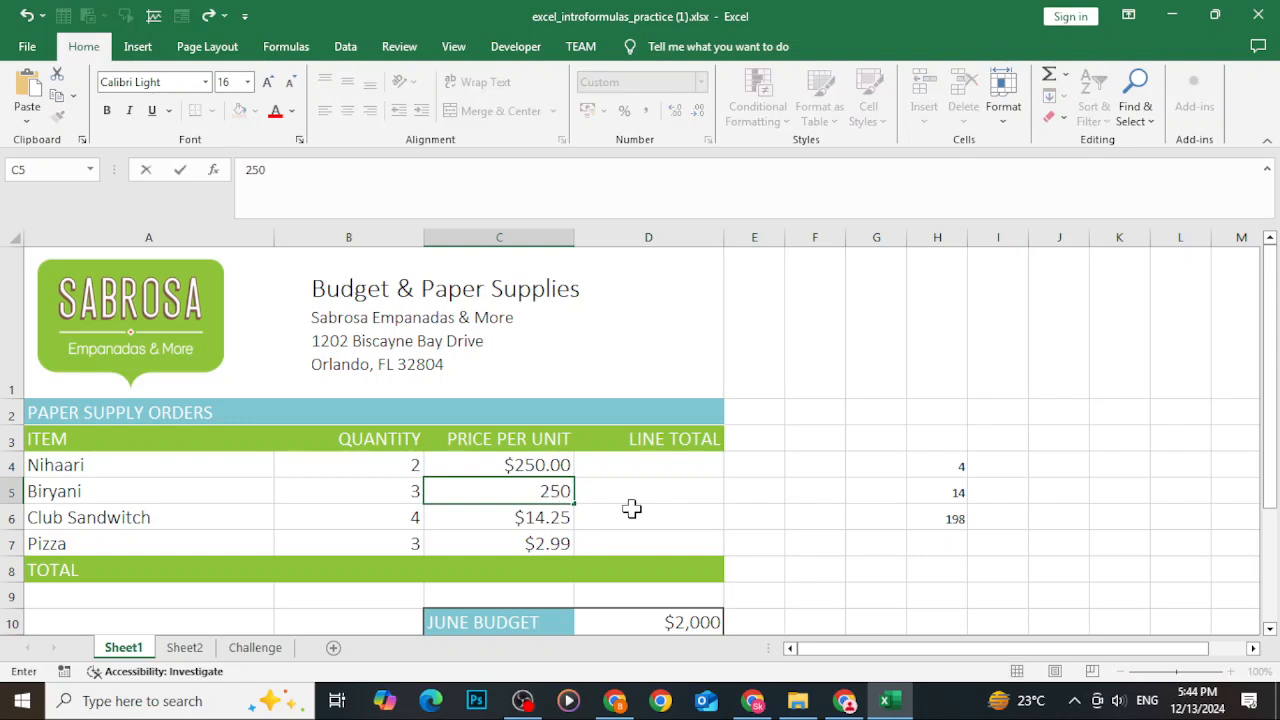
{"action": "key", "text": "Return"}
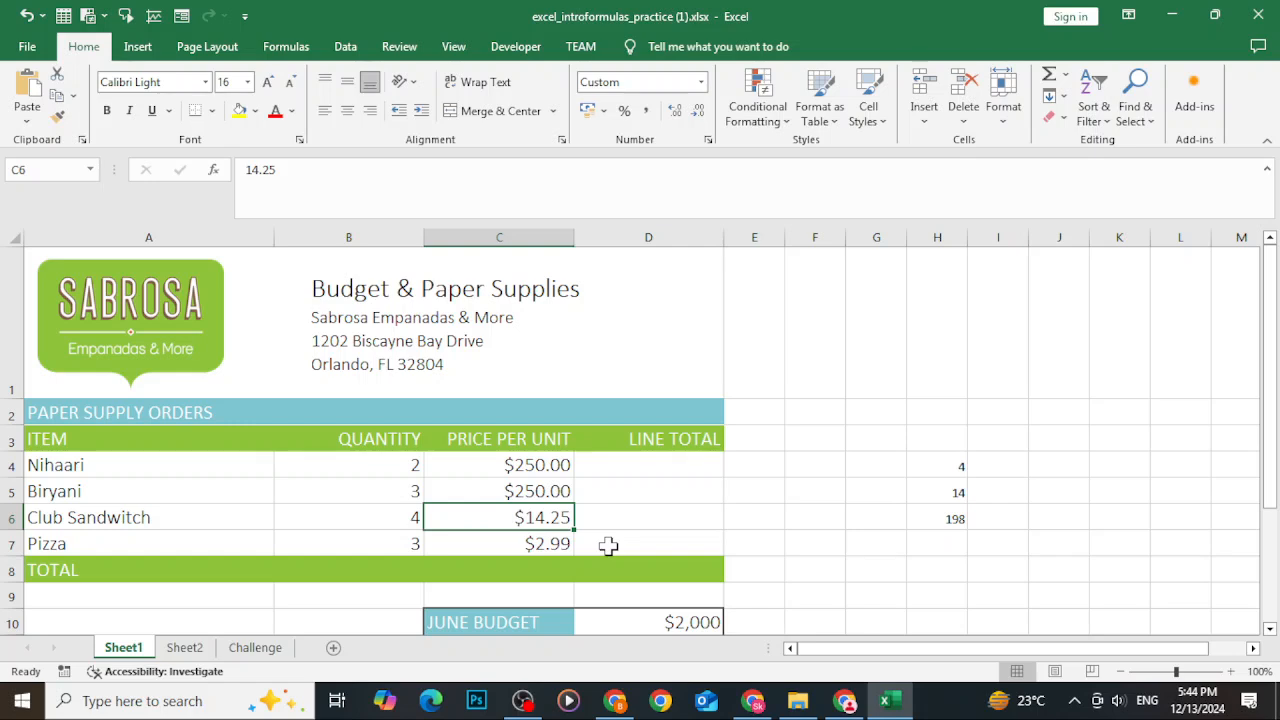
{"action": "type", "text": "350"}
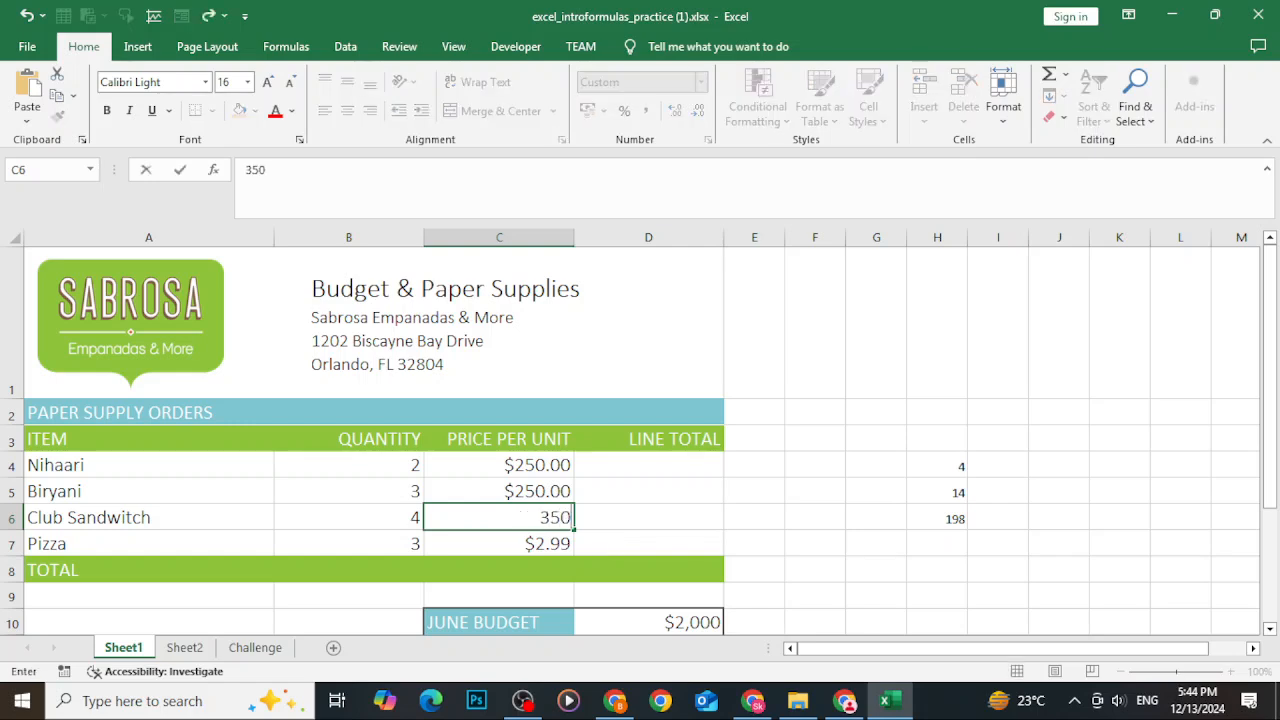
{"action": "key", "text": "Up"}
{"action": "left_click", "coordinate": [524, 543]}
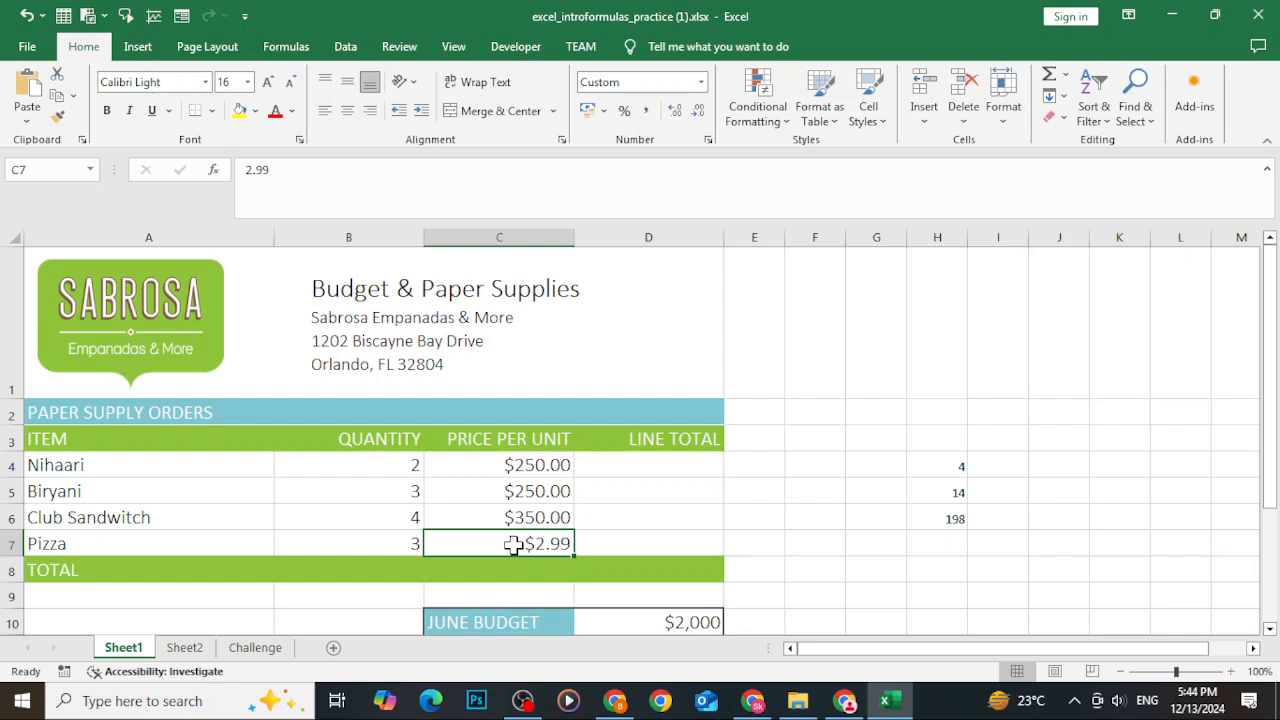
{"action": "type", "text": "1000"}
{"action": "key", "text": "Return"}
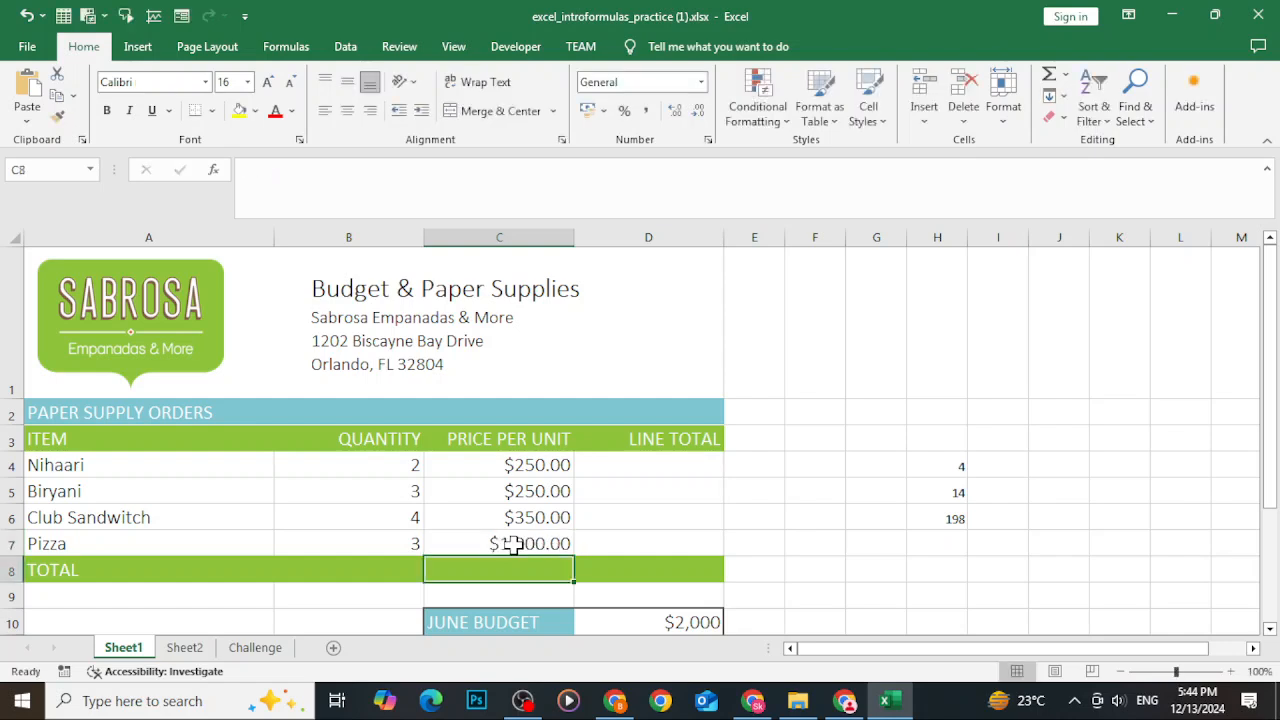
Format the four price cells as Currency with the Rs symbol and 0 decimal places.
{"action": "left_click_drag", "start_coordinate": [543, 462], "coordinate": [532, 540]}
{"action": "left_click", "coordinate": [604, 111]}
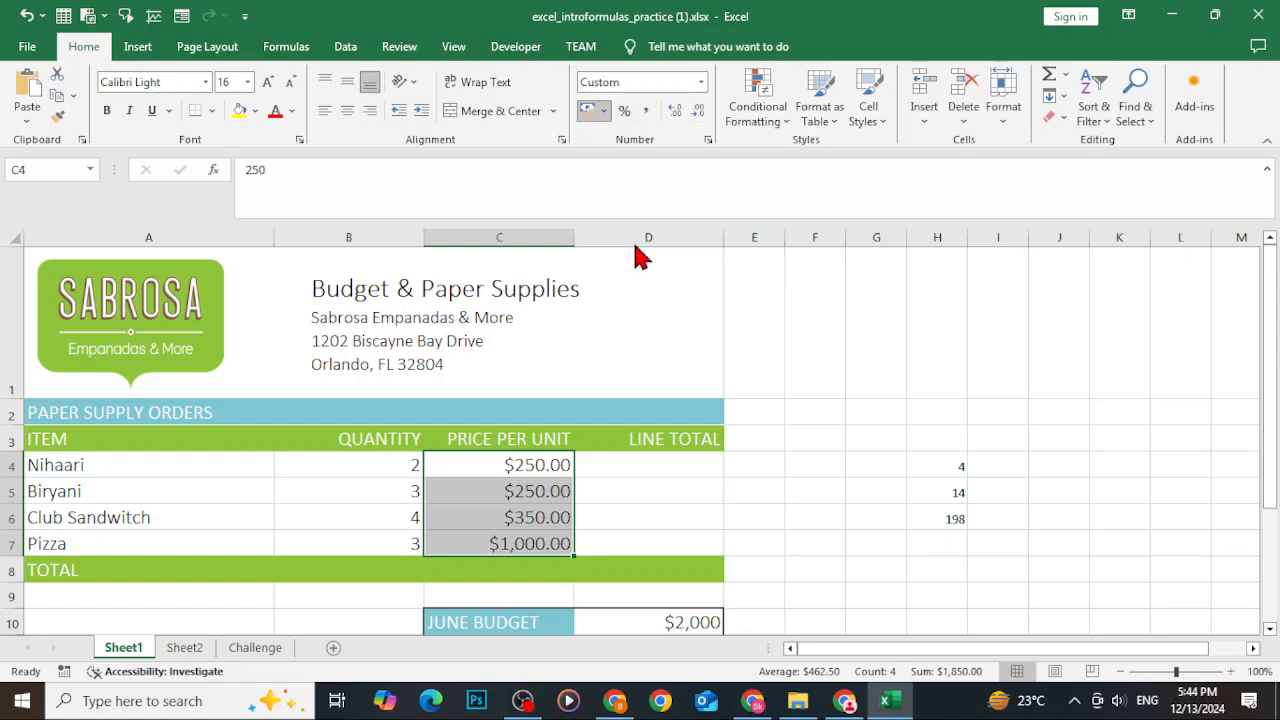
{"action": "left_click", "coordinate": [637, 250]}
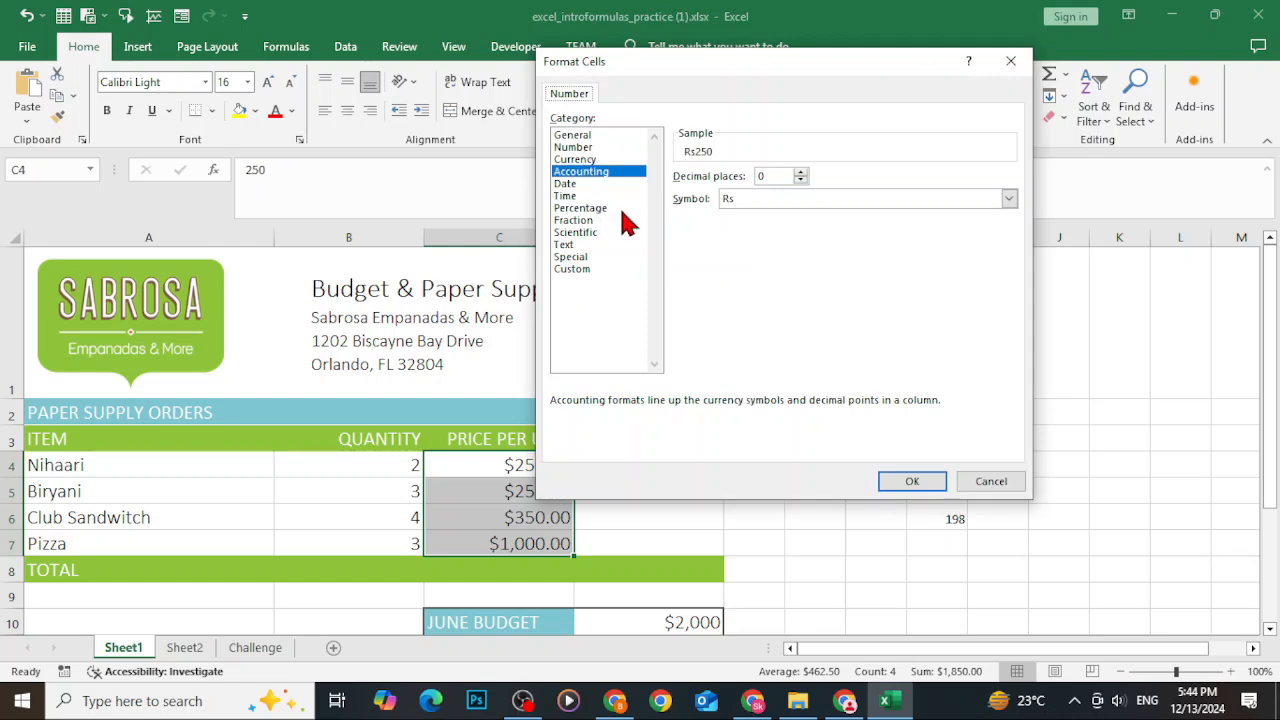
{"action": "left_click", "coordinate": [588, 160]}
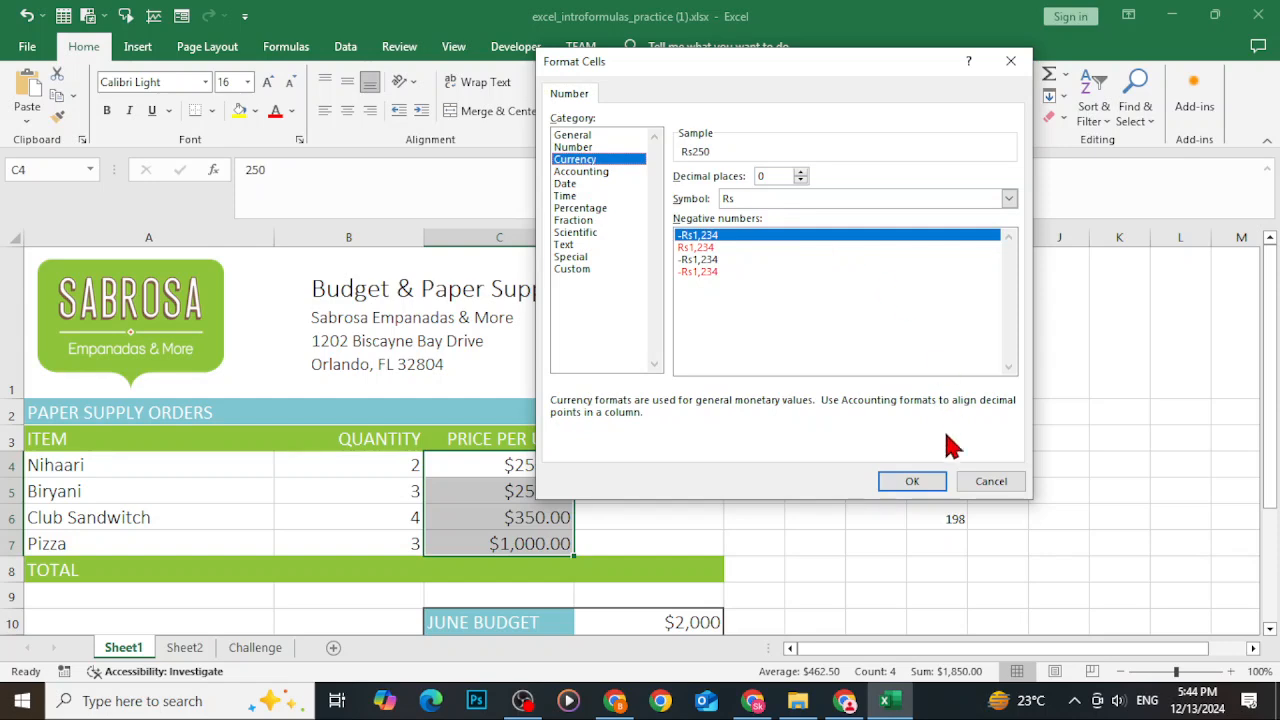
{"action": "left_click", "coordinate": [912, 482]}
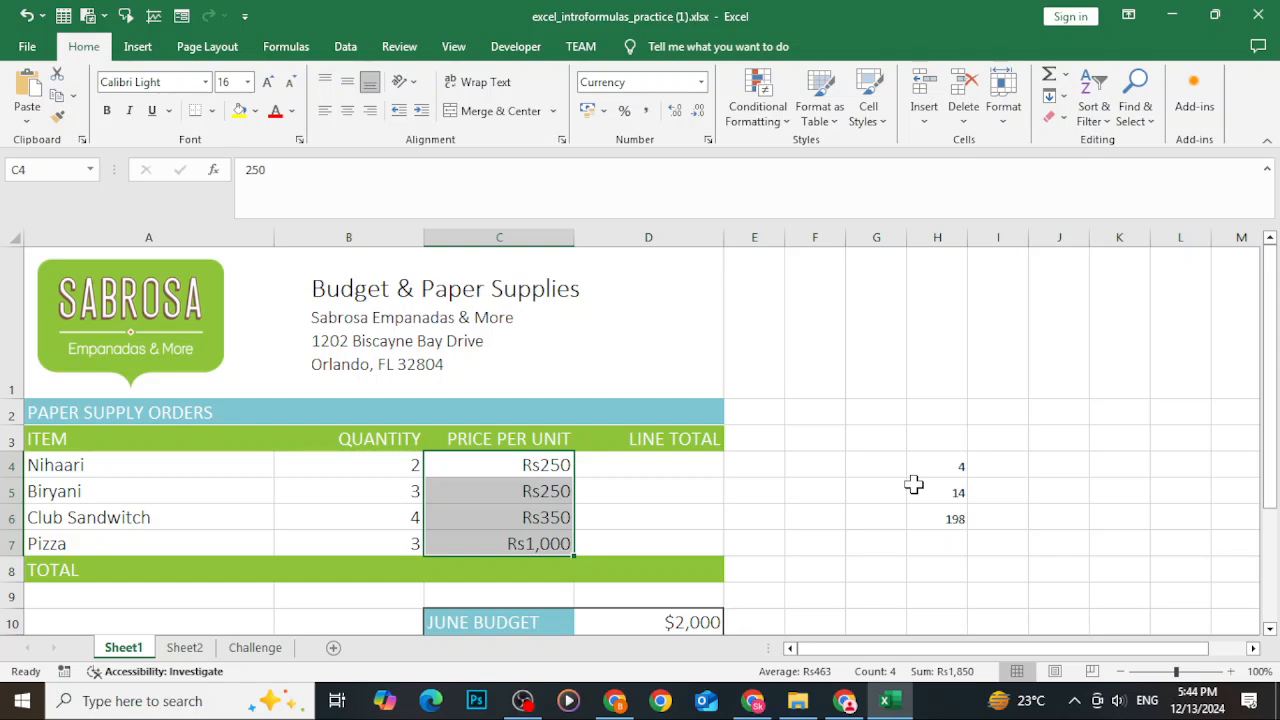
Enter the formula =B4*C4 in D4 by pointing to the quantity and price cells.
{"action": "left_click", "coordinate": [681, 473]}
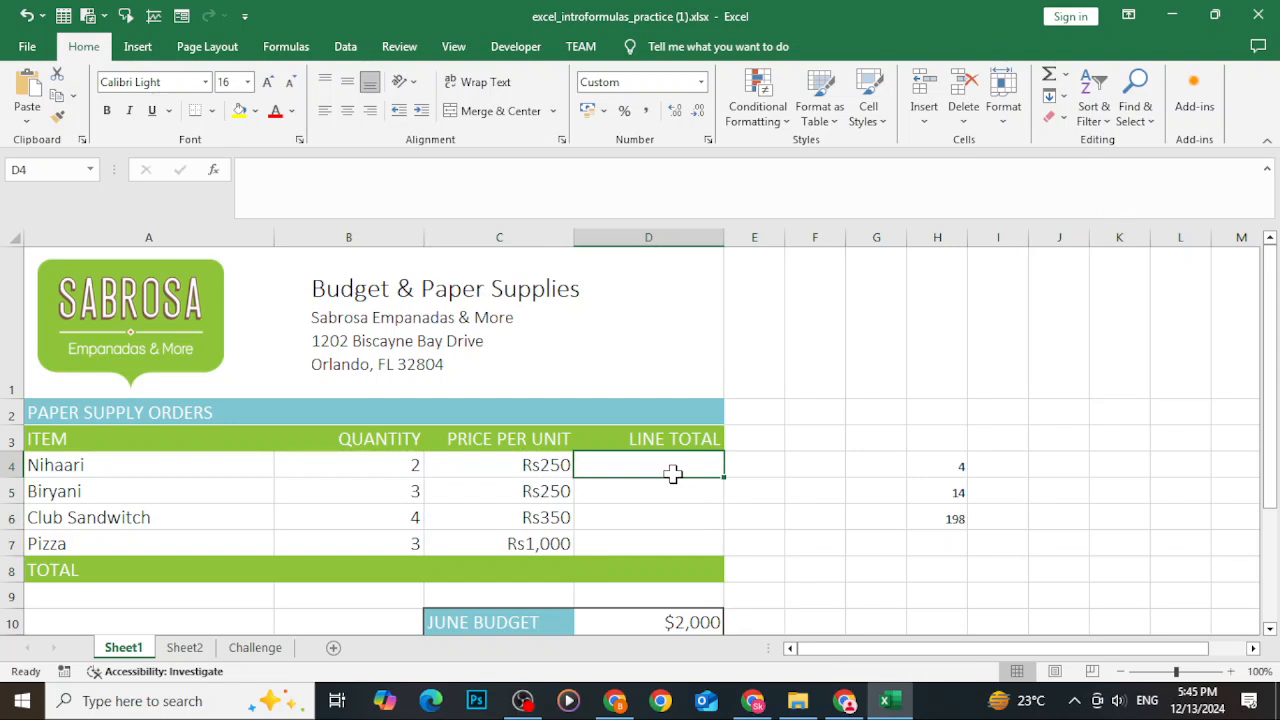
{"action": "type", "text": "="}
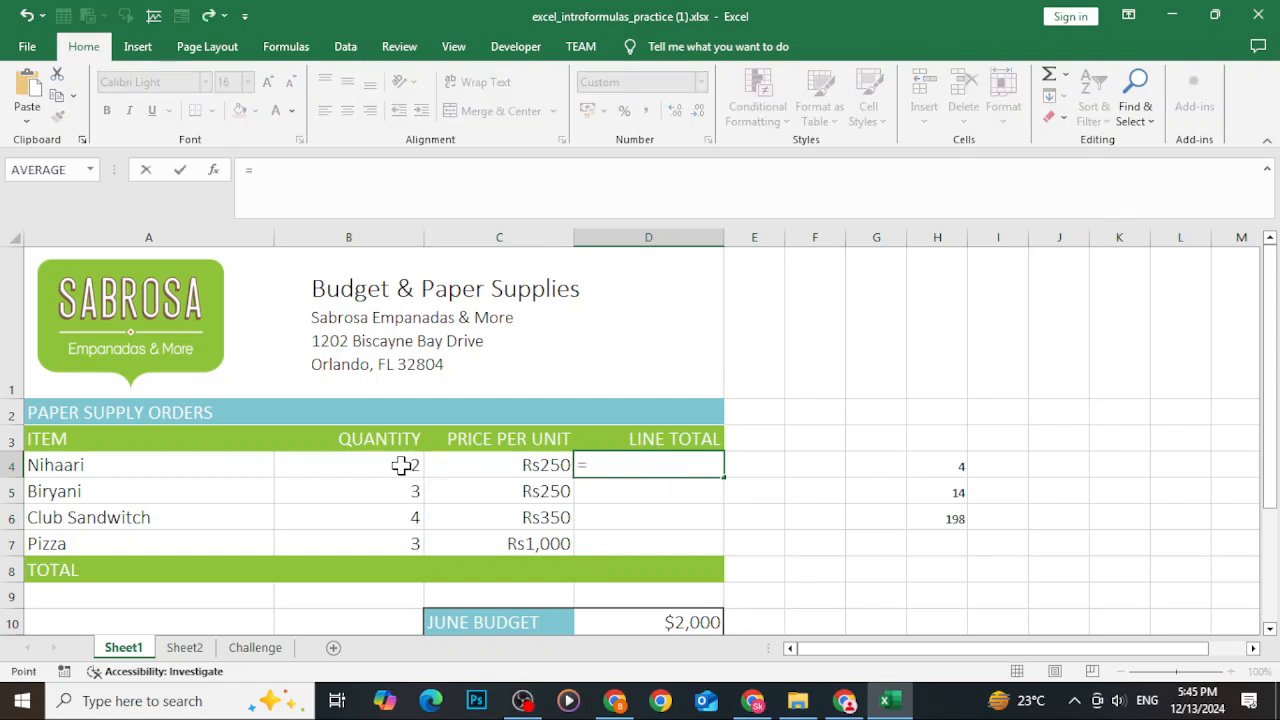
{"action": "left_click", "coordinate": [401, 465]}
{"action": "type", "text": "*"}
{"action": "left_click", "coordinate": [484, 470]}
{"action": "key", "text": "Return"}
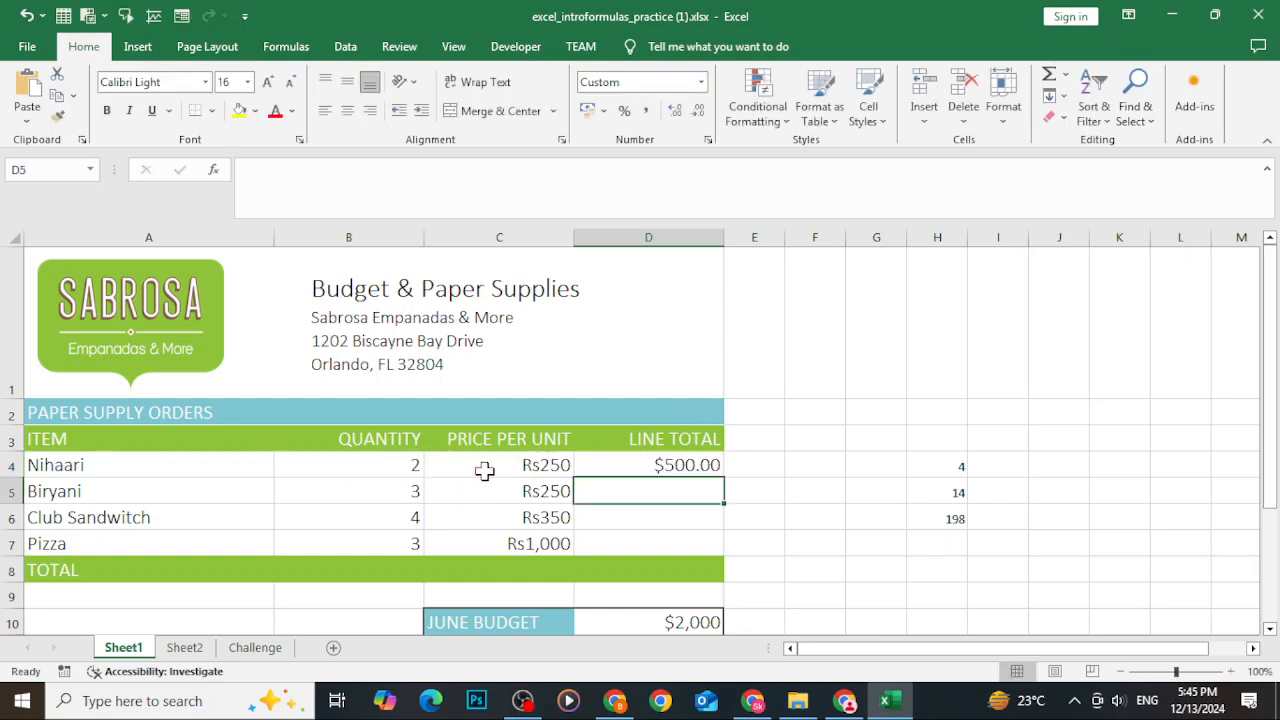
Format D4 as Currency with the Rs symbol and 0 decimal places.
{"action": "left_click", "coordinate": [612, 472]}
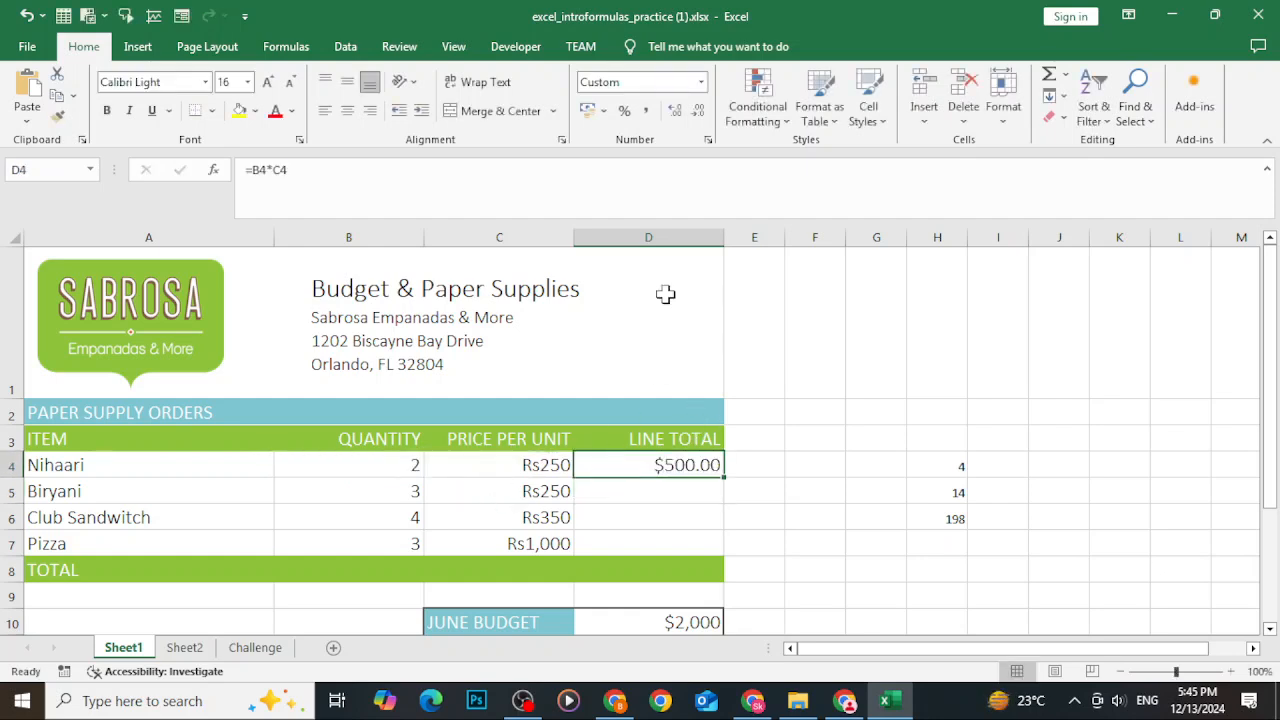
{"action": "left_click", "coordinate": [605, 113]}
{"action": "left_click", "coordinate": [625, 250]}
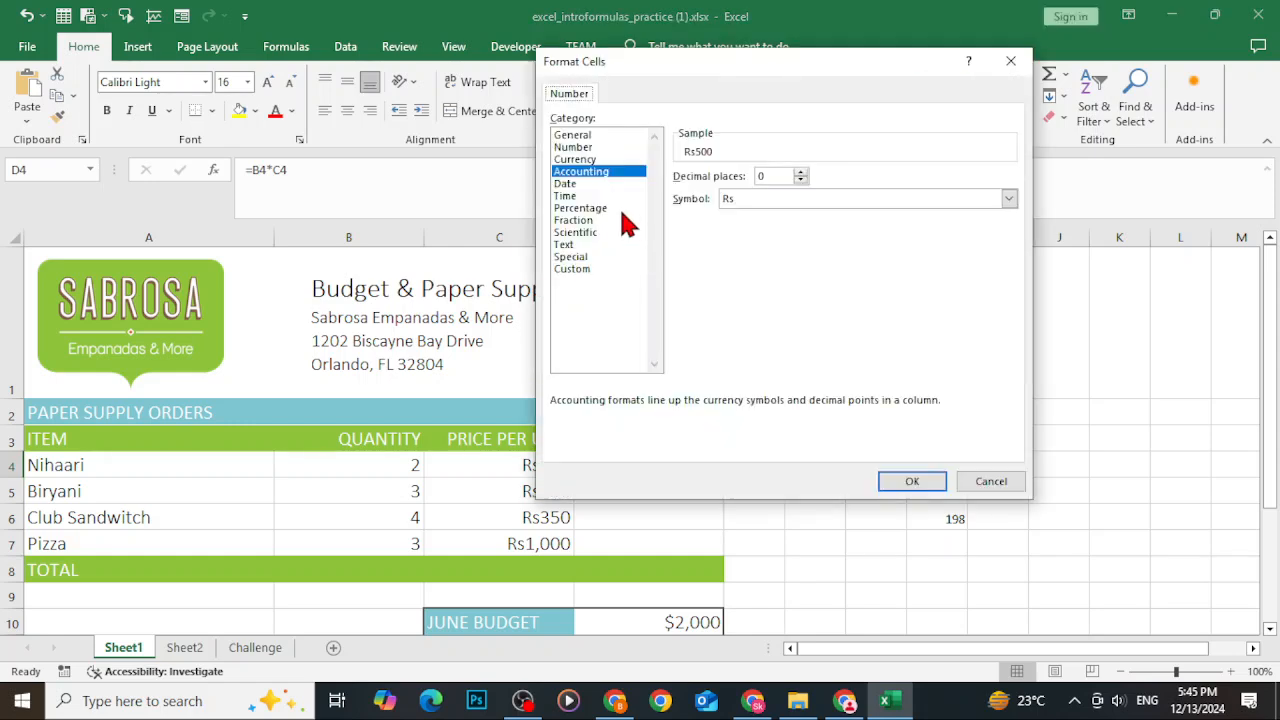
{"action": "left_click", "coordinate": [585, 159]}
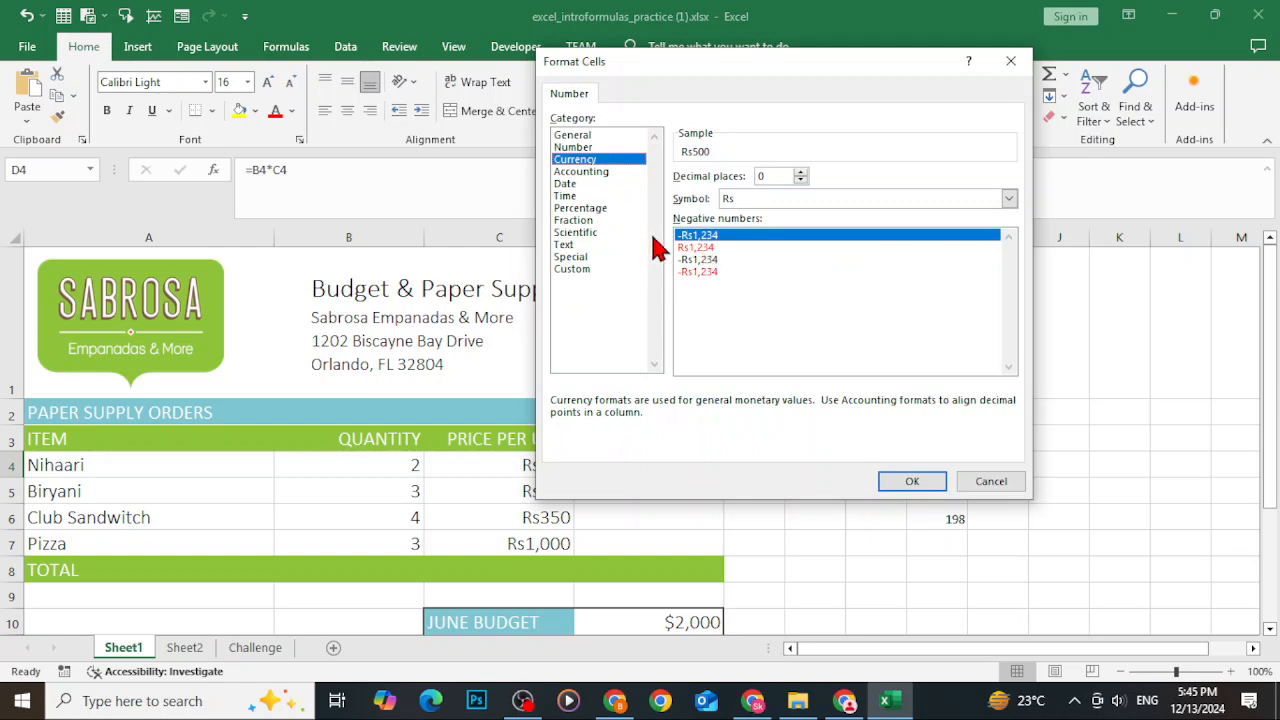
{"action": "left_click", "coordinate": [905, 481]}
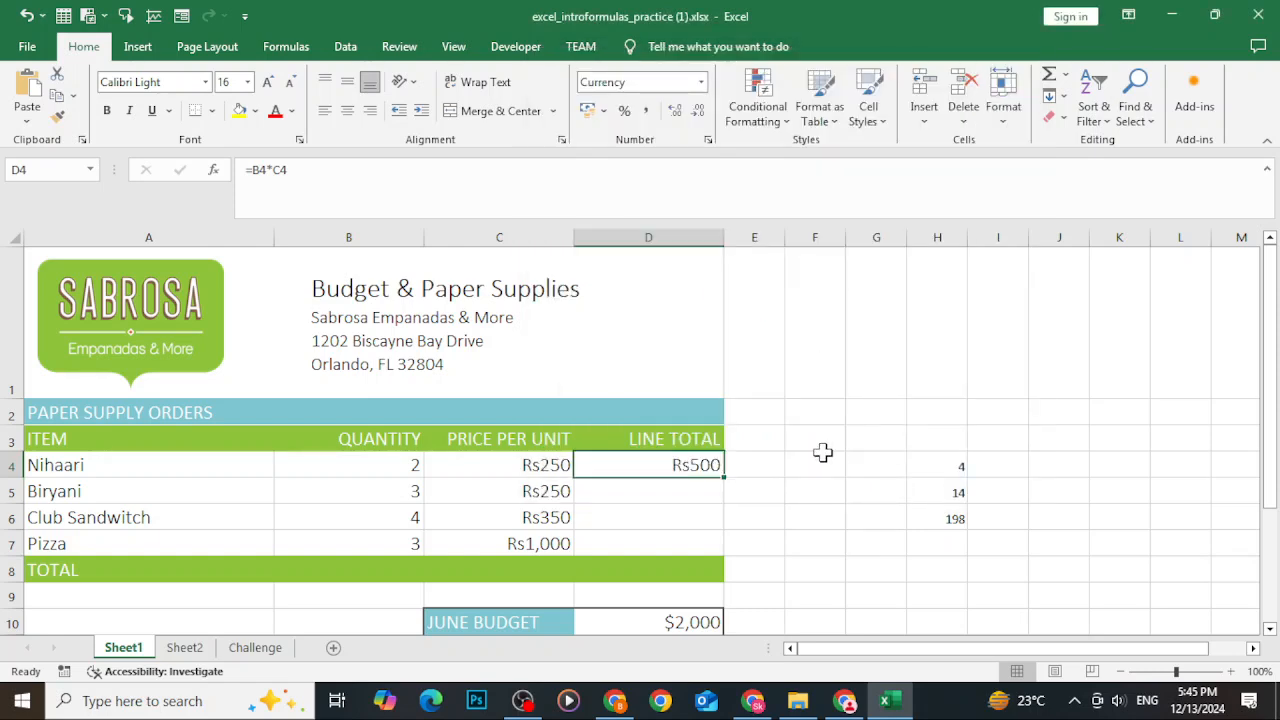
Fill the line-total formula from D4 down through D7.
{"action": "left_click", "coordinate": [771, 480]}
{"action": "left_click", "coordinate": [692, 466]}
{"action": "left_click_drag", "start_coordinate": [724, 482], "coordinate": [722, 556]}
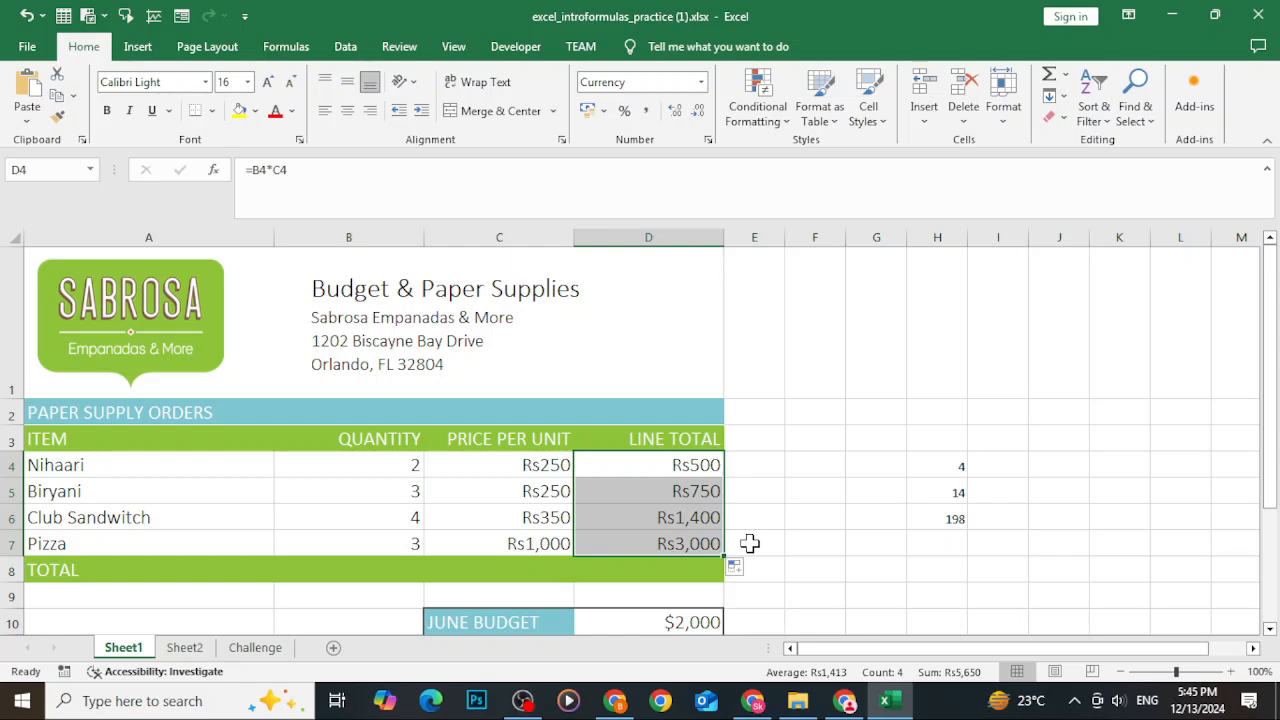
{"action": "left_click", "coordinate": [768, 510]}
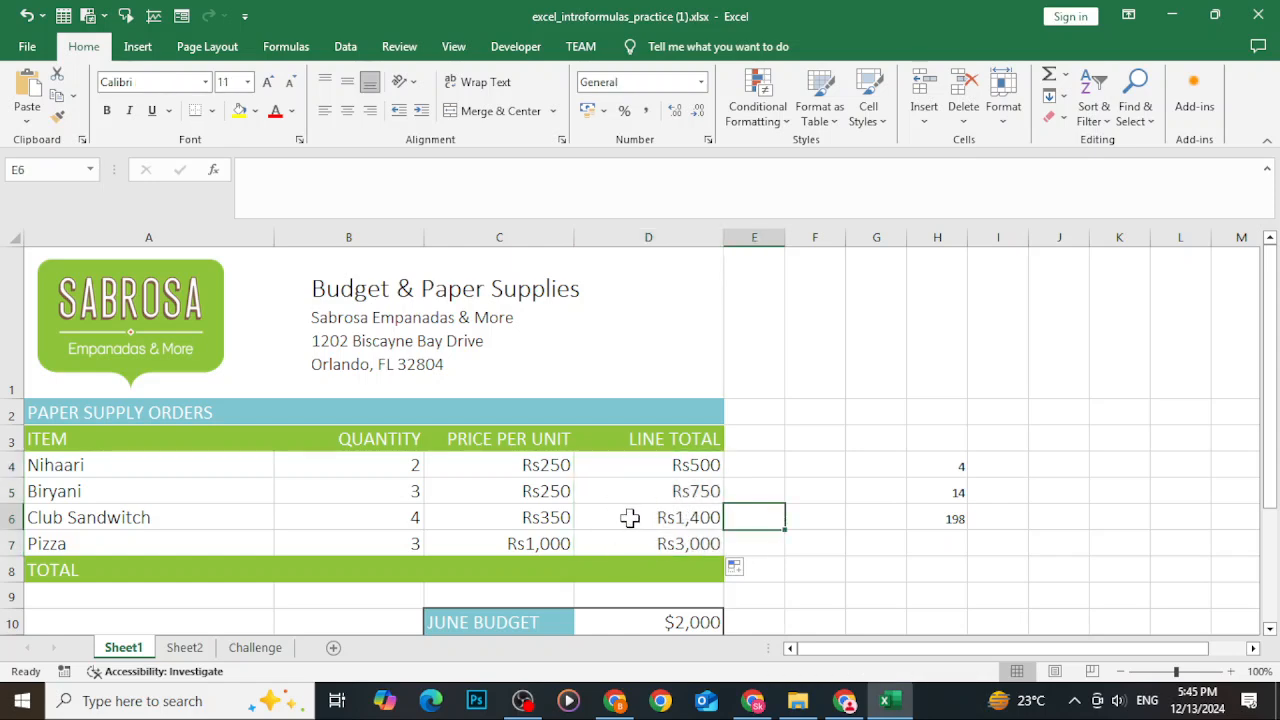
Inspect the copied formula in D6 and the budget cells below the table.
{"action": "double_click", "coordinate": [645, 517]}
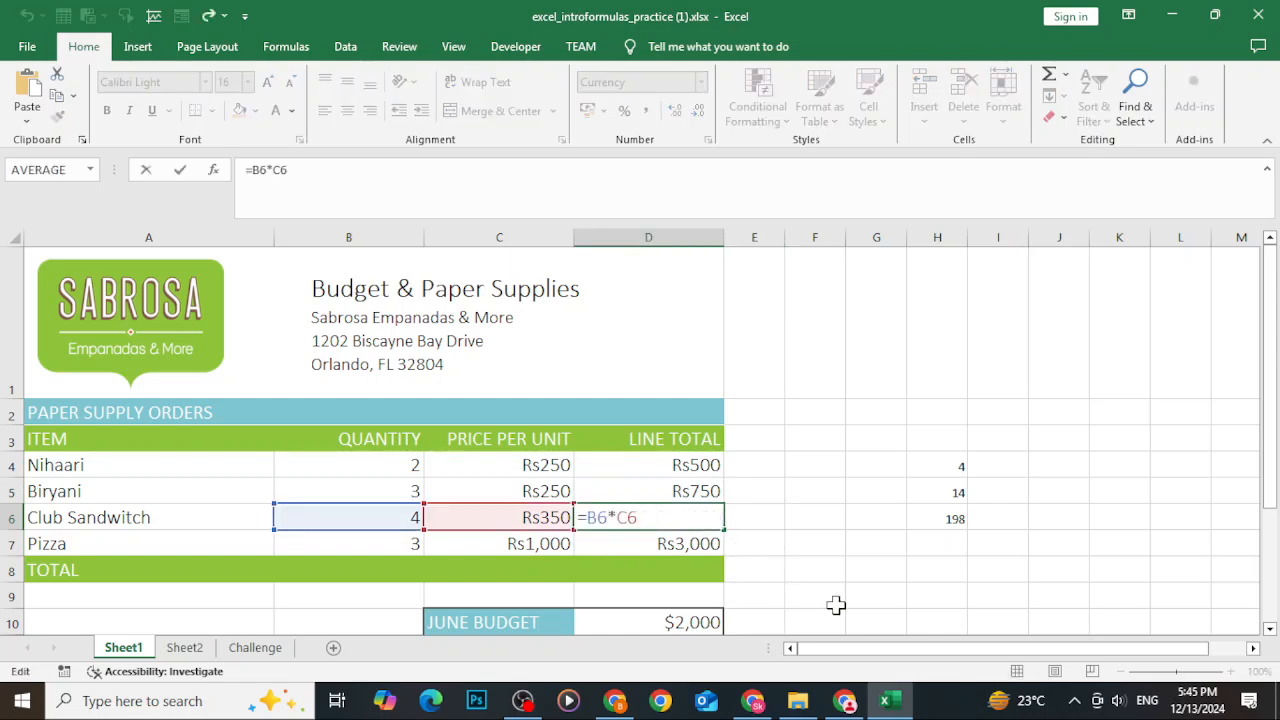
{"action": "left_click", "coordinate": [745, 432]}
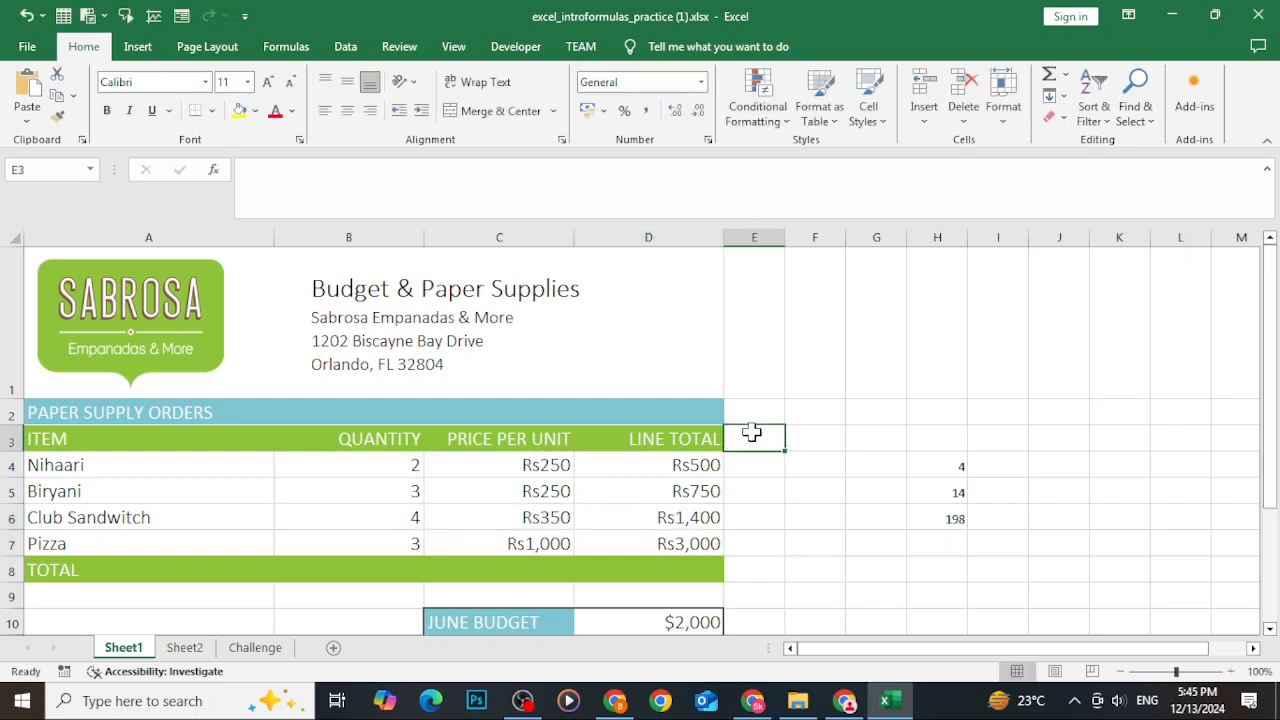
{"action": "scroll", "coordinate": [700, 450], "scroll_direction": "down", "scroll_amount": 5}
{"action": "scroll", "coordinate": [740, 400], "scroll_direction": "up", "scroll_amount": 3}
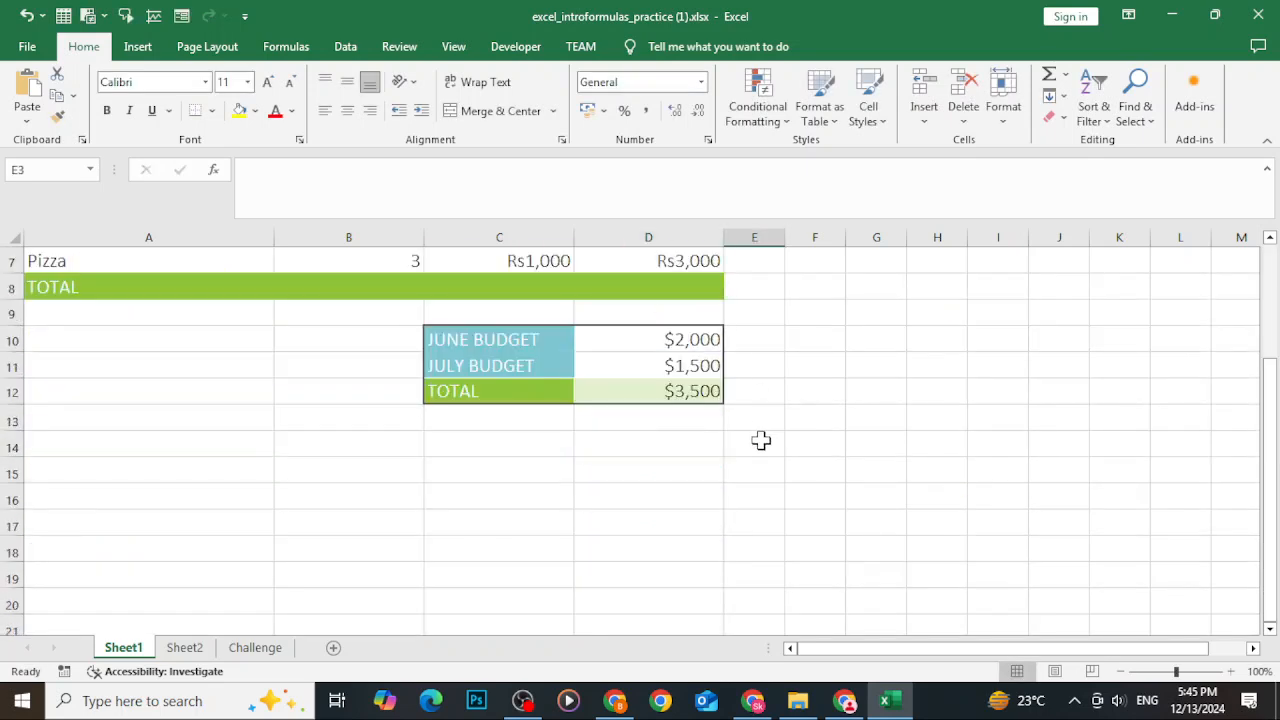
{"action": "left_click", "coordinate": [669, 339]}
On the Challenge sheet, enter =B4*C4 in D4 by pointing to the cells, and fill it down to D7.
{"action": "left_click", "coordinate": [255, 650]}
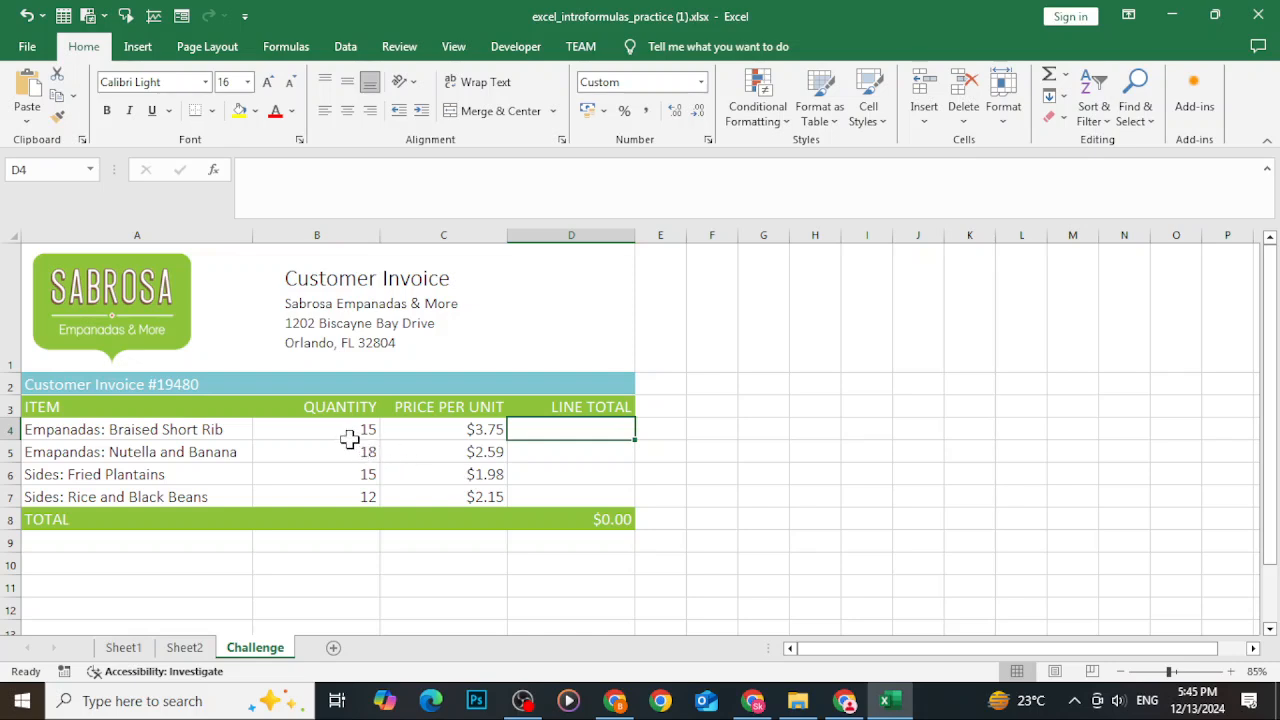
{"action": "type", "text": "="}
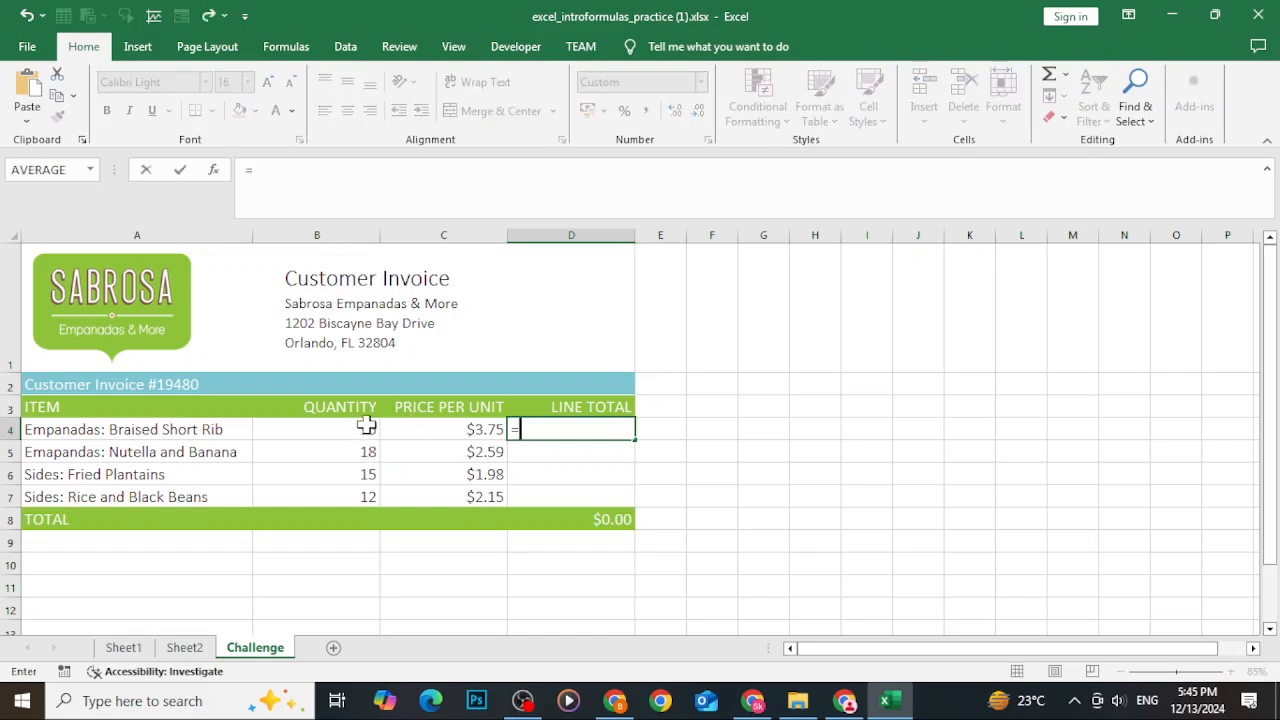
{"action": "left_click", "coordinate": [357, 429]}
{"action": "type", "text": "*"}
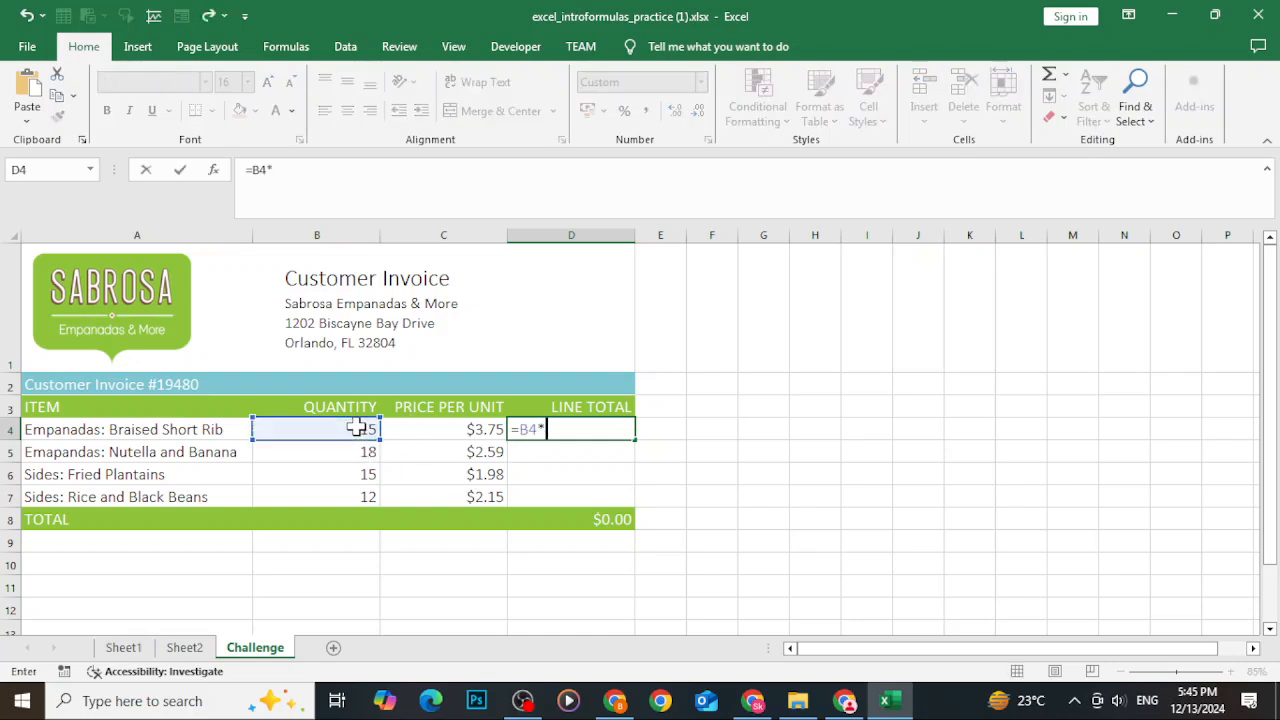
{"action": "left_click", "coordinate": [449, 432]}
{"action": "key", "text": "Return"}
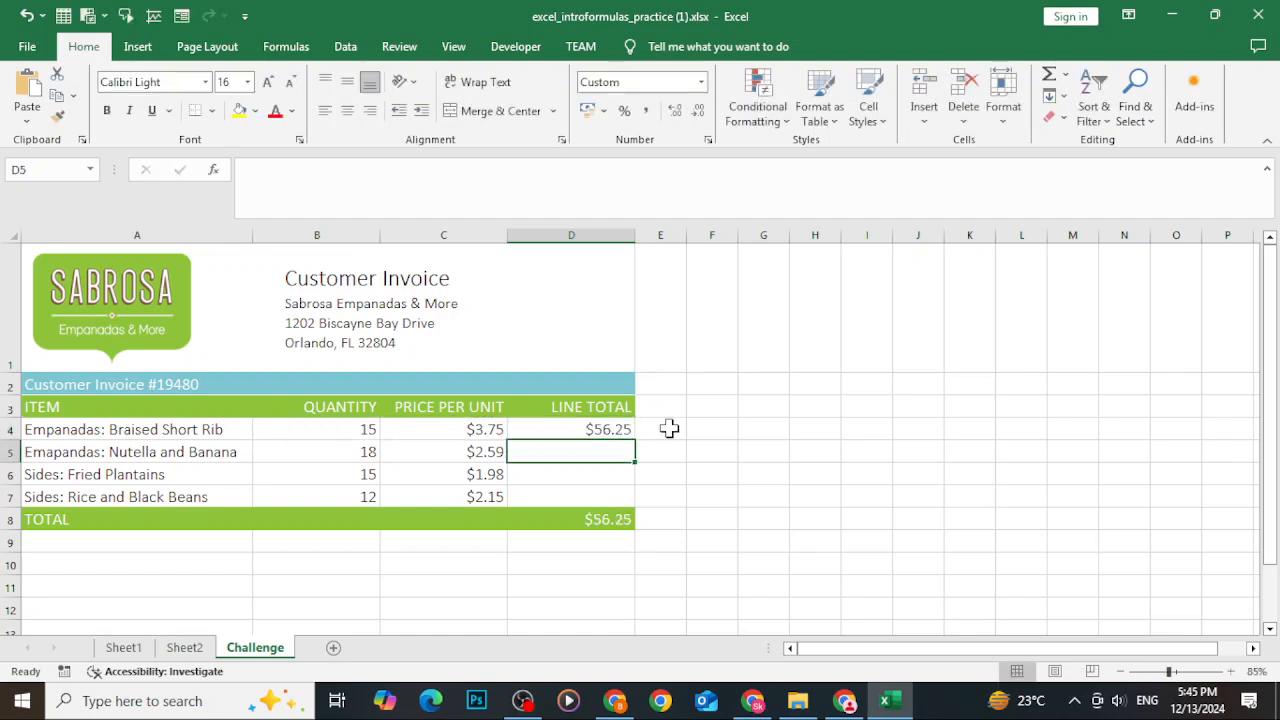
{"action": "left_click", "coordinate": [608, 429]}
{"action": "left_click_drag", "start_coordinate": [636, 438], "coordinate": [635, 502]}
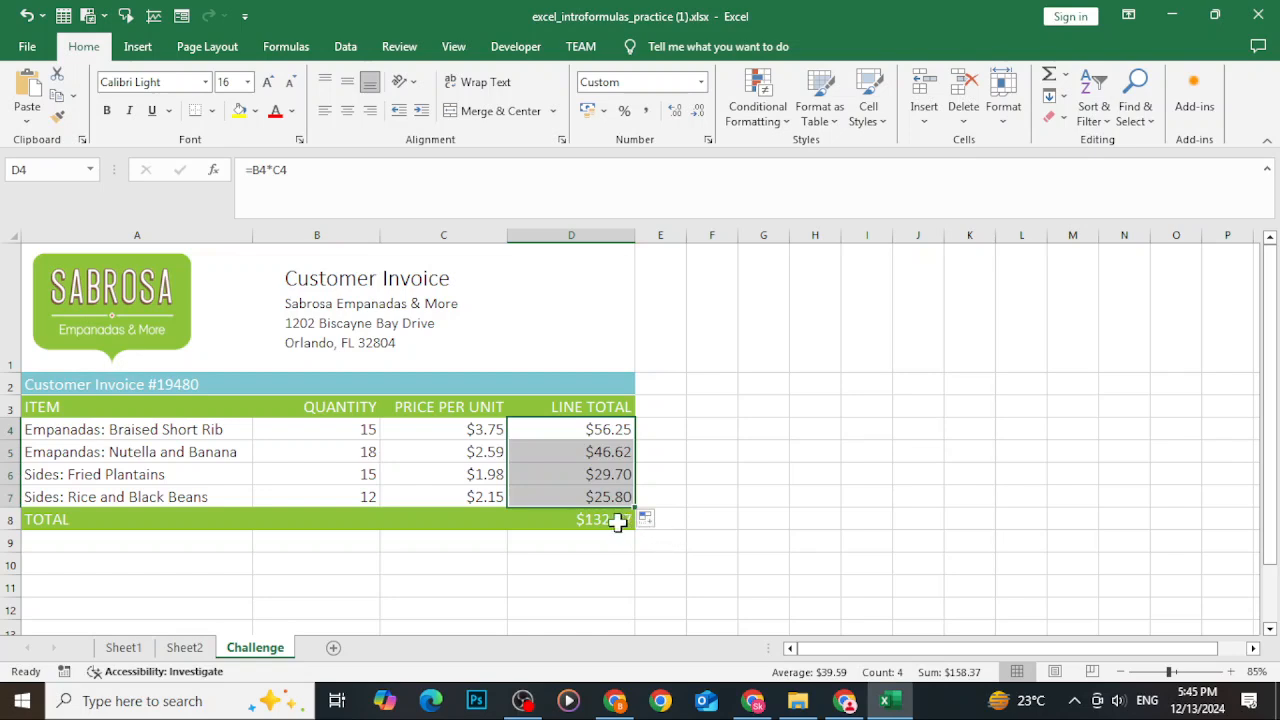
Clear the total in D8 and enter =D4+D5+D6+D7 by pointing to each line total.
{"action": "left_click", "coordinate": [612, 519]}
{"action": "key", "text": "Delete"}
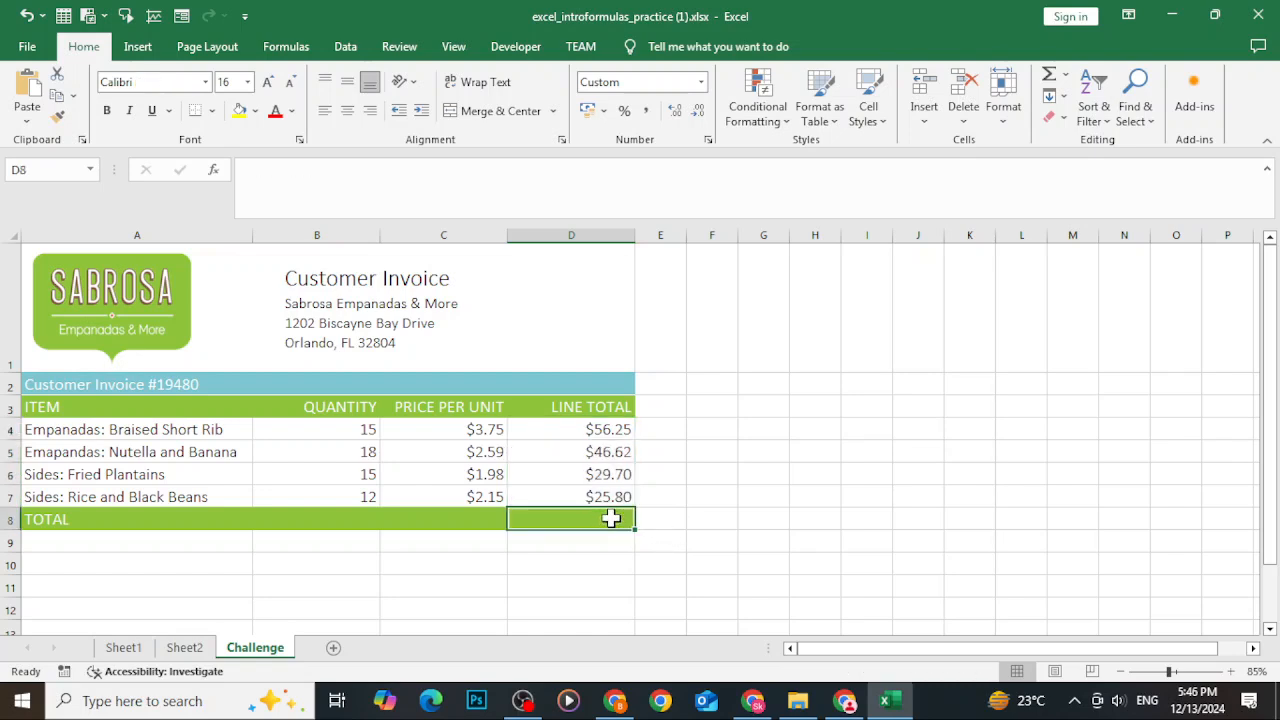
{"action": "type", "text": "="}
{"action": "left_click", "coordinate": [604, 424]}
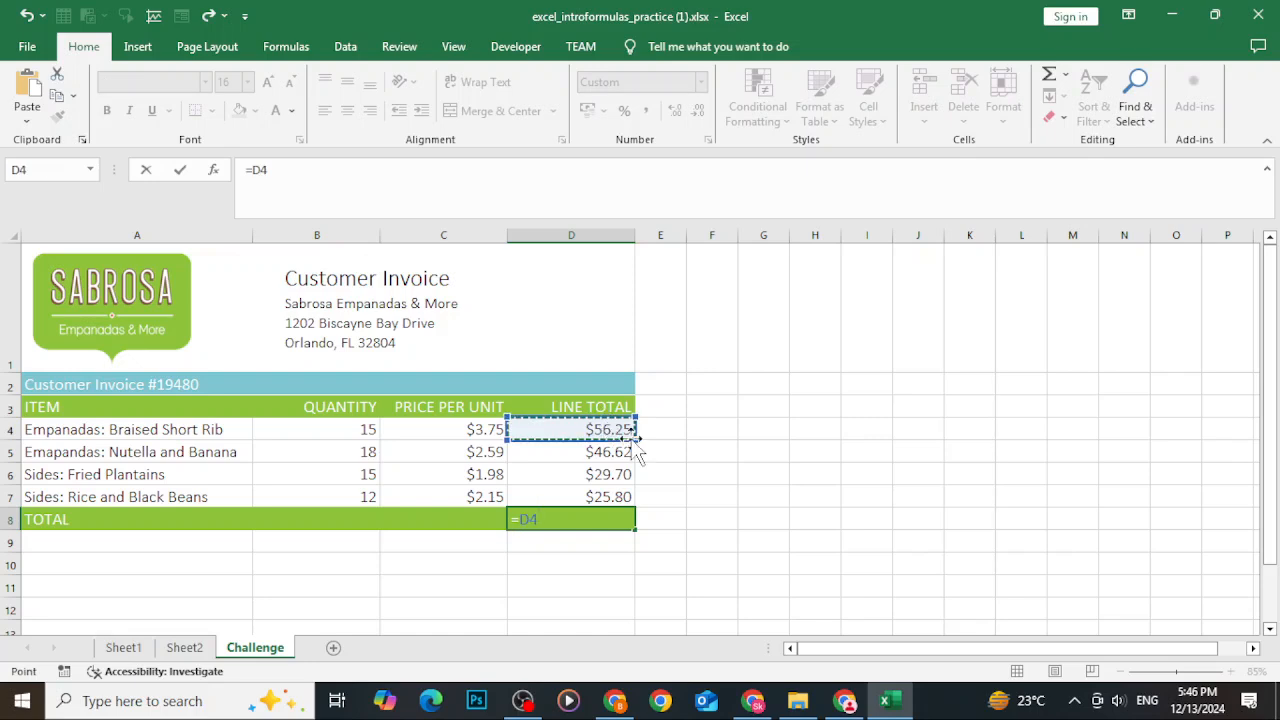
{"action": "type", "text": "+"}
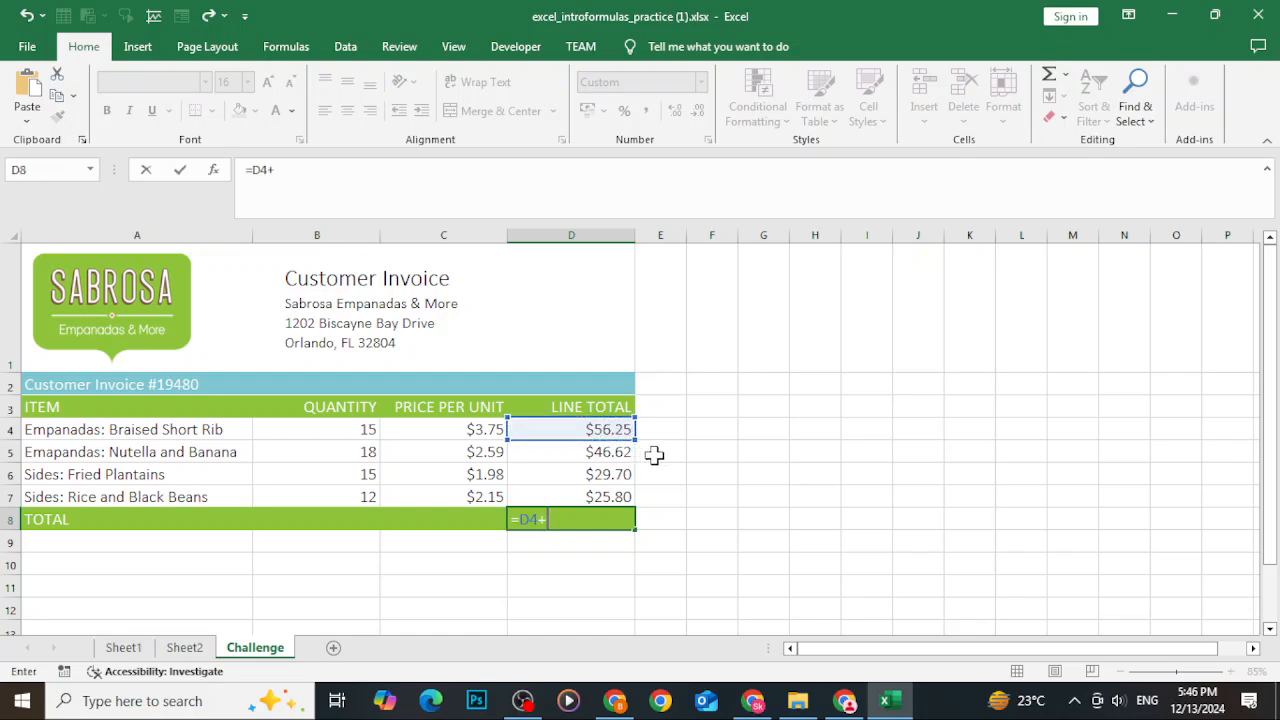
{"action": "left_click", "coordinate": [600, 455]}
{"action": "type", "text": "+"}
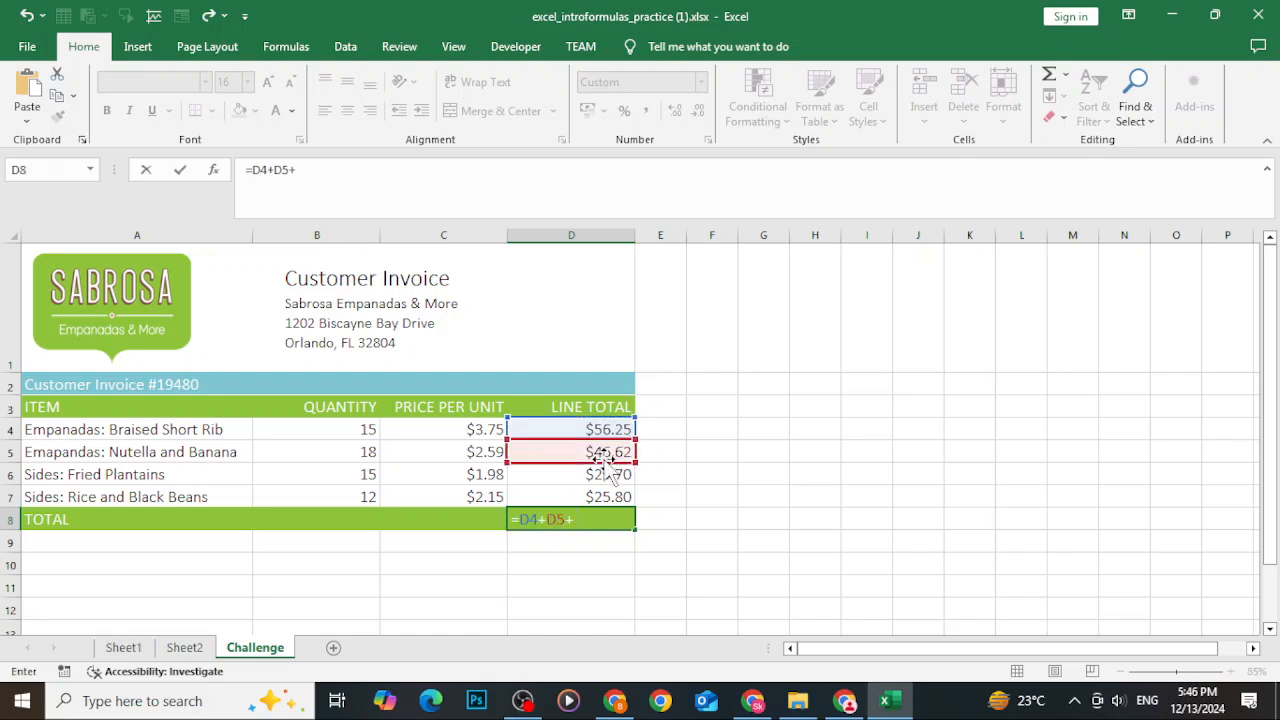
{"action": "left_click", "coordinate": [595, 477]}
{"action": "type", "text": "+"}
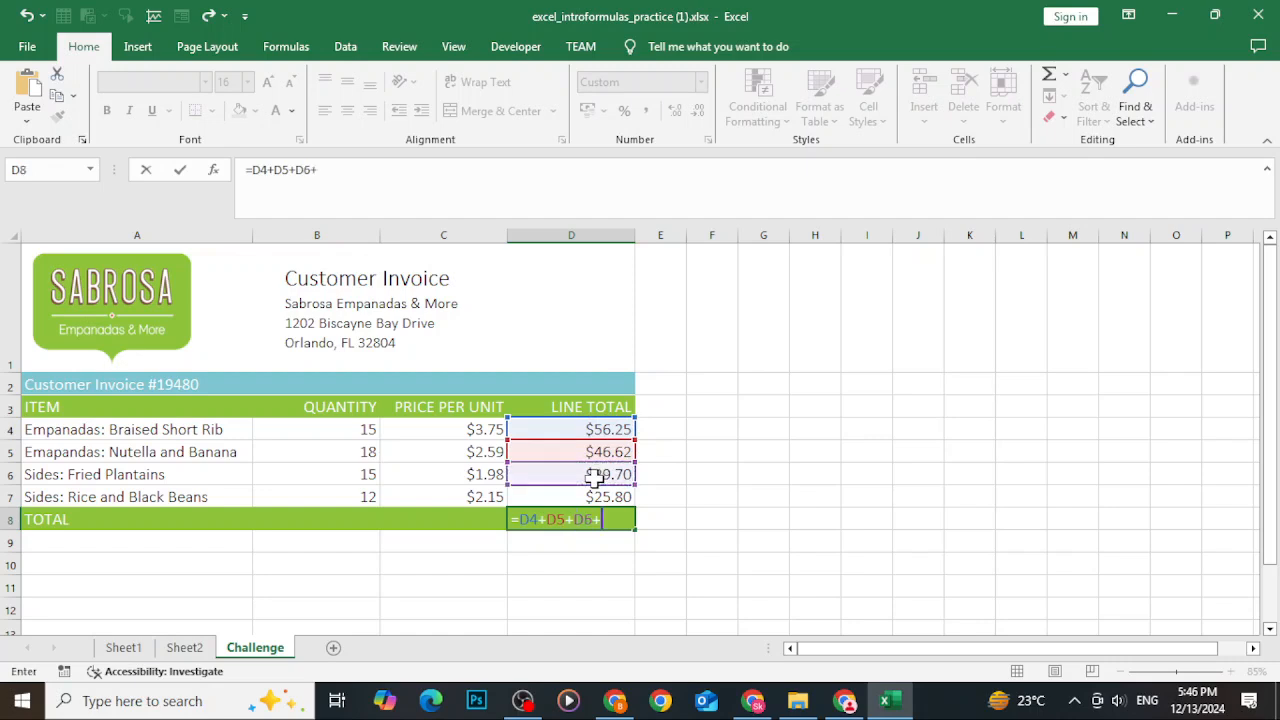
{"action": "left_click", "coordinate": [585, 497]}
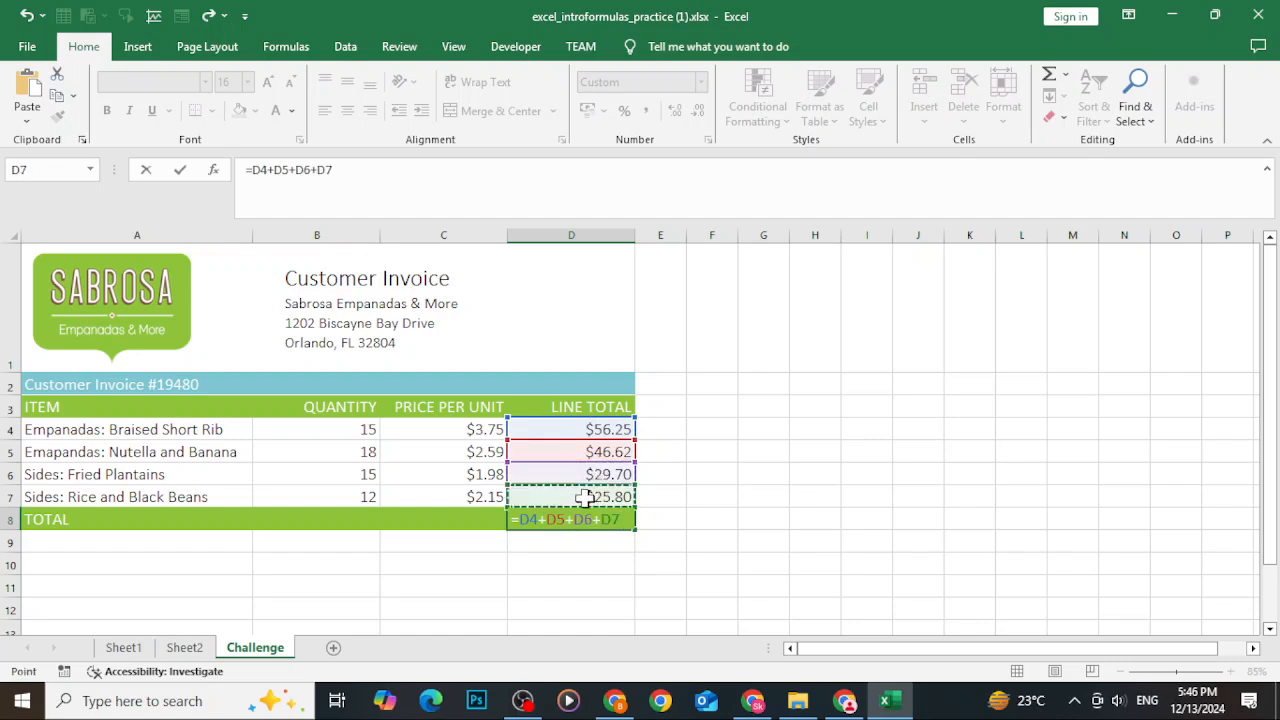
{"action": "key", "text": "Return"}
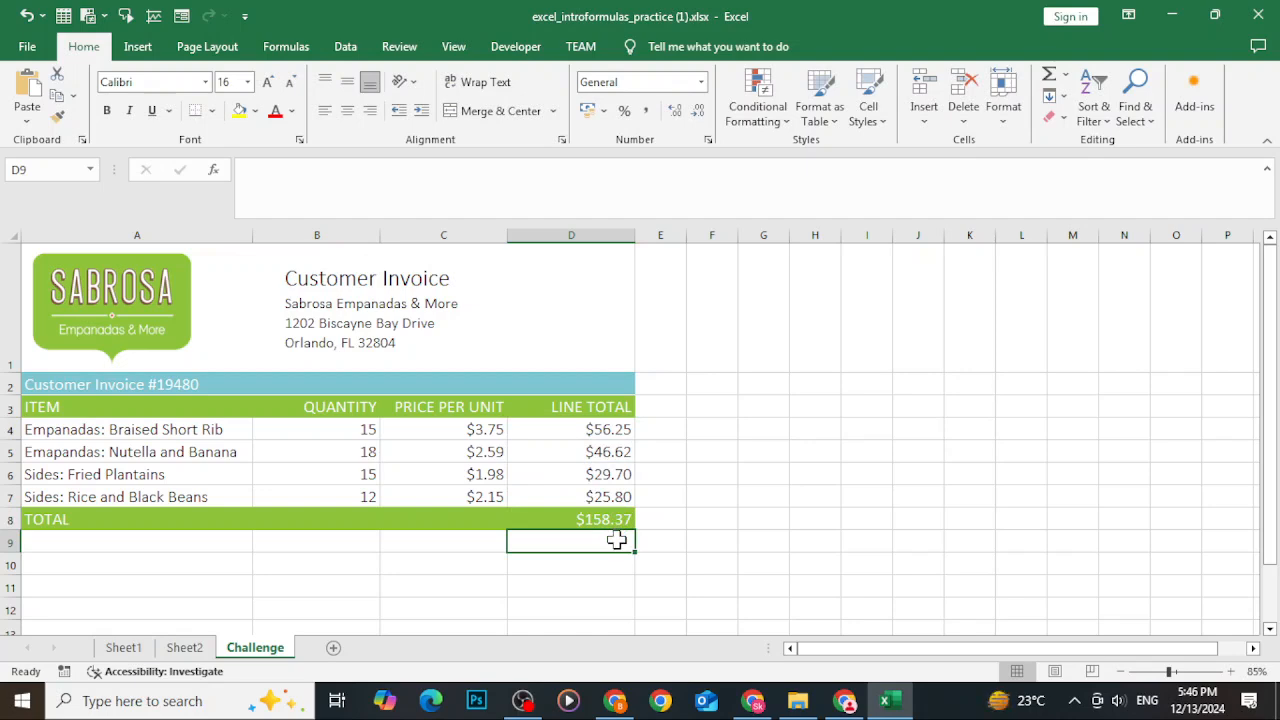
Replace the D8 total with =SUM(D4:D7), selecting the line-total range by dragging.
{"action": "left_click", "coordinate": [596, 519]}
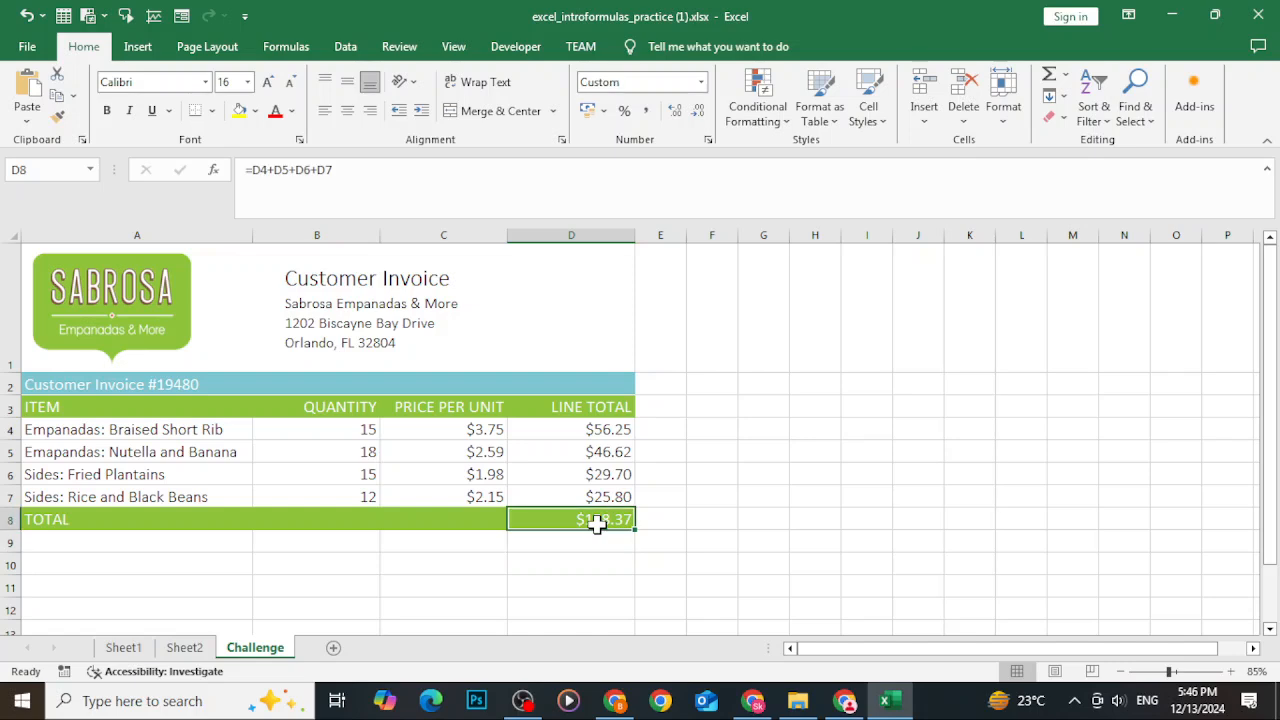
{"action": "type", "text": "=sum"}
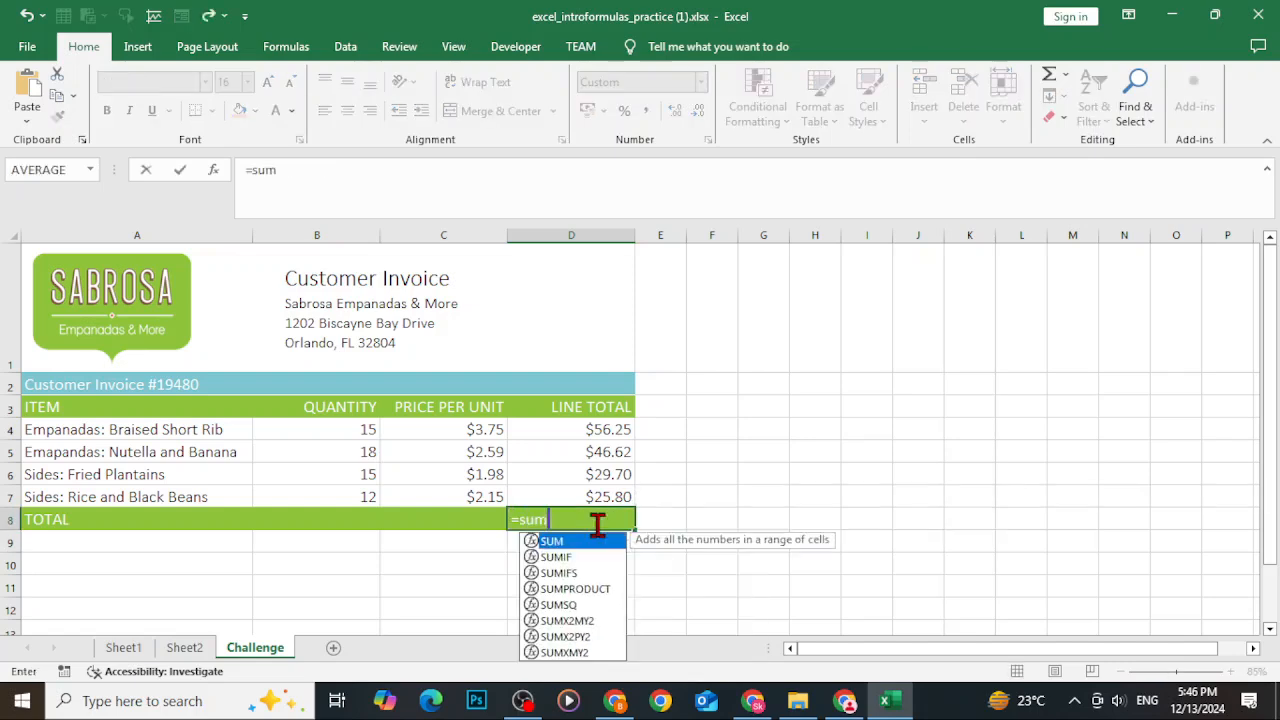
{"action": "type", "text": "("}
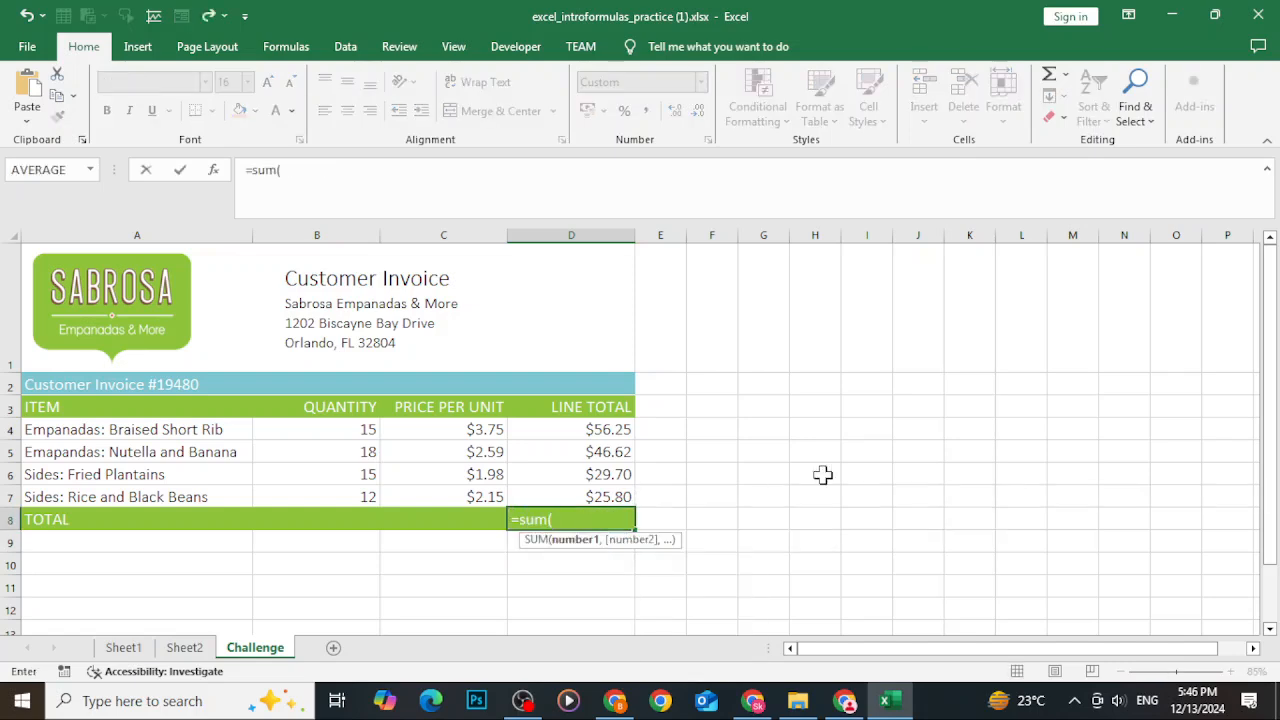
{"action": "left_click_drag", "start_coordinate": [621, 437], "coordinate": [600, 494]}
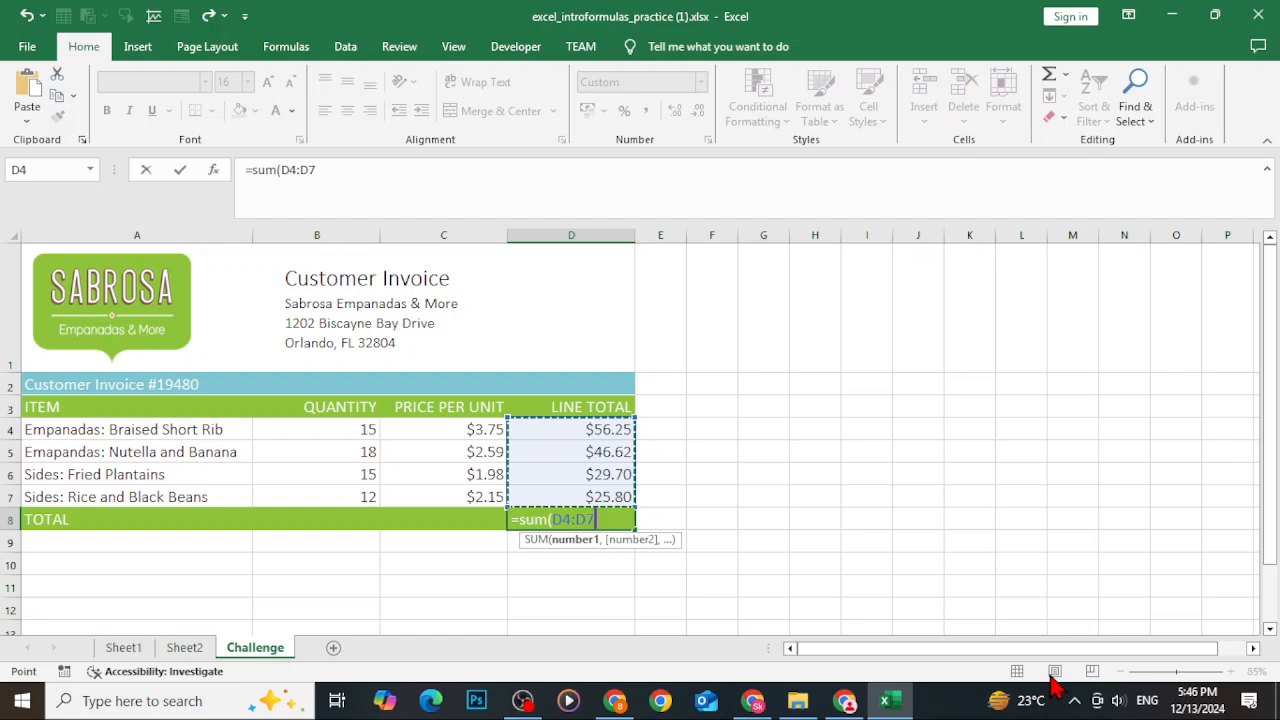
{"action": "type", "text": ")"}
{"action": "key", "text": "Return"}
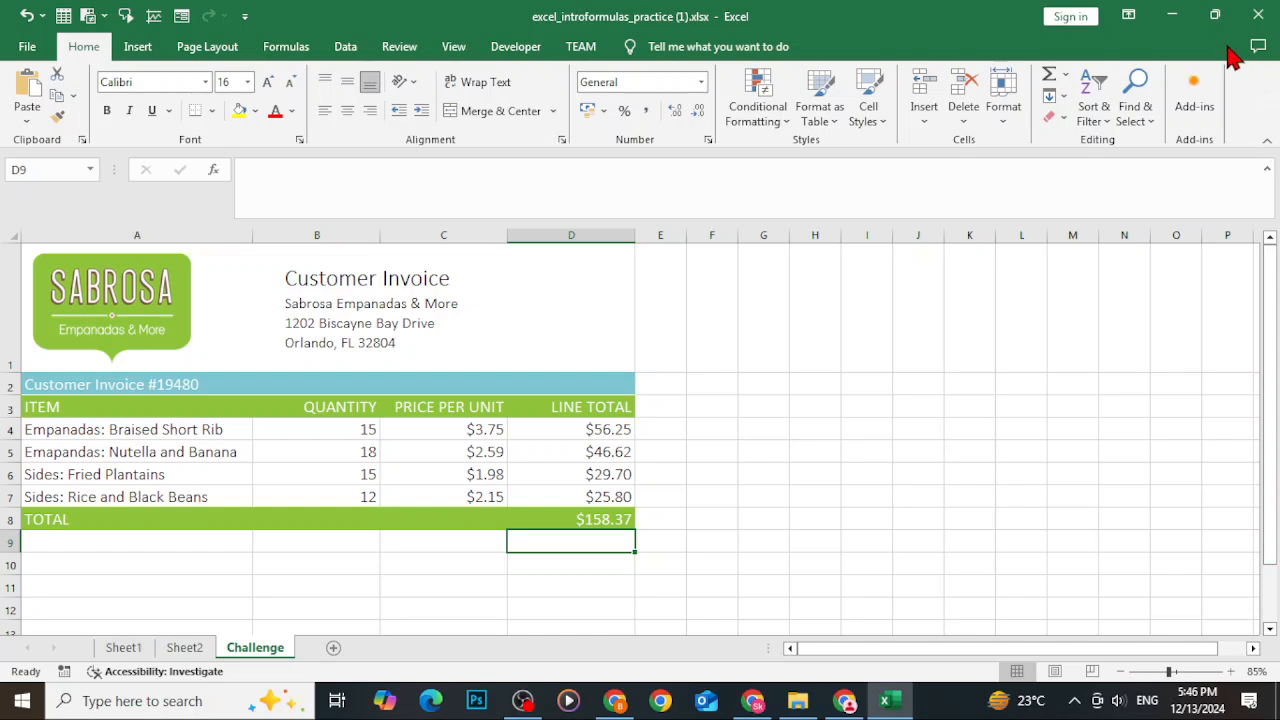
Switch to the browser and read the tutorial section on editing a formula, then return to Excel.
{"action": "scroll", "coordinate": [637, 455], "scroll_direction": "down", "scroll_amount": 3}
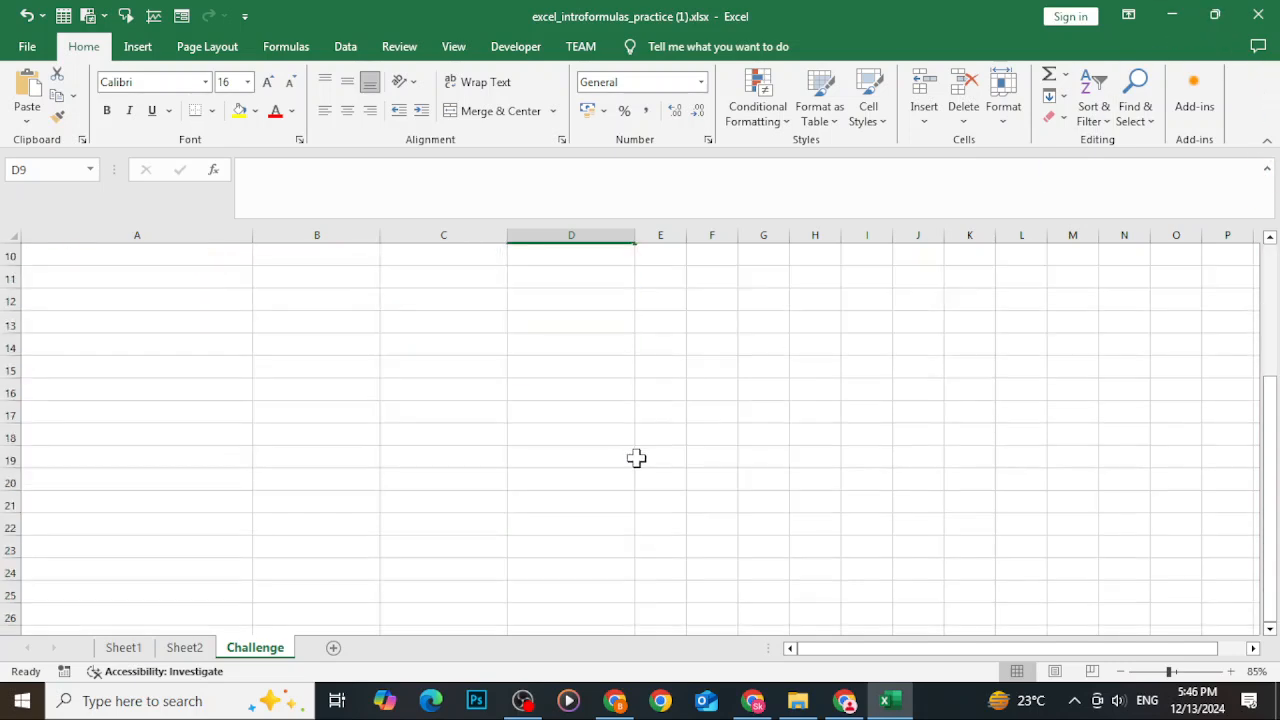
{"action": "left_click", "coordinate": [1172, 16]}
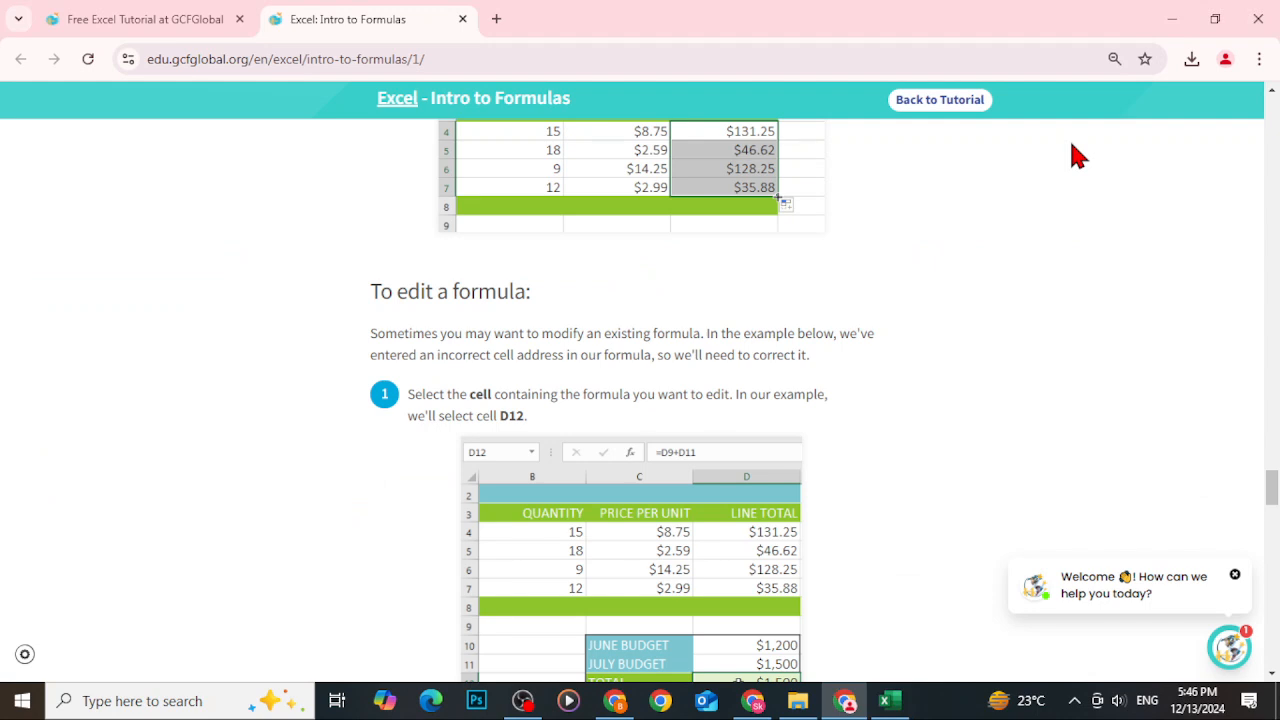
{"action": "scroll", "coordinate": [771, 429], "scroll_direction": "down", "scroll_amount": 2}
{"action": "scroll", "coordinate": [789, 450], "scroll_direction": "down", "scroll_amount": 2}
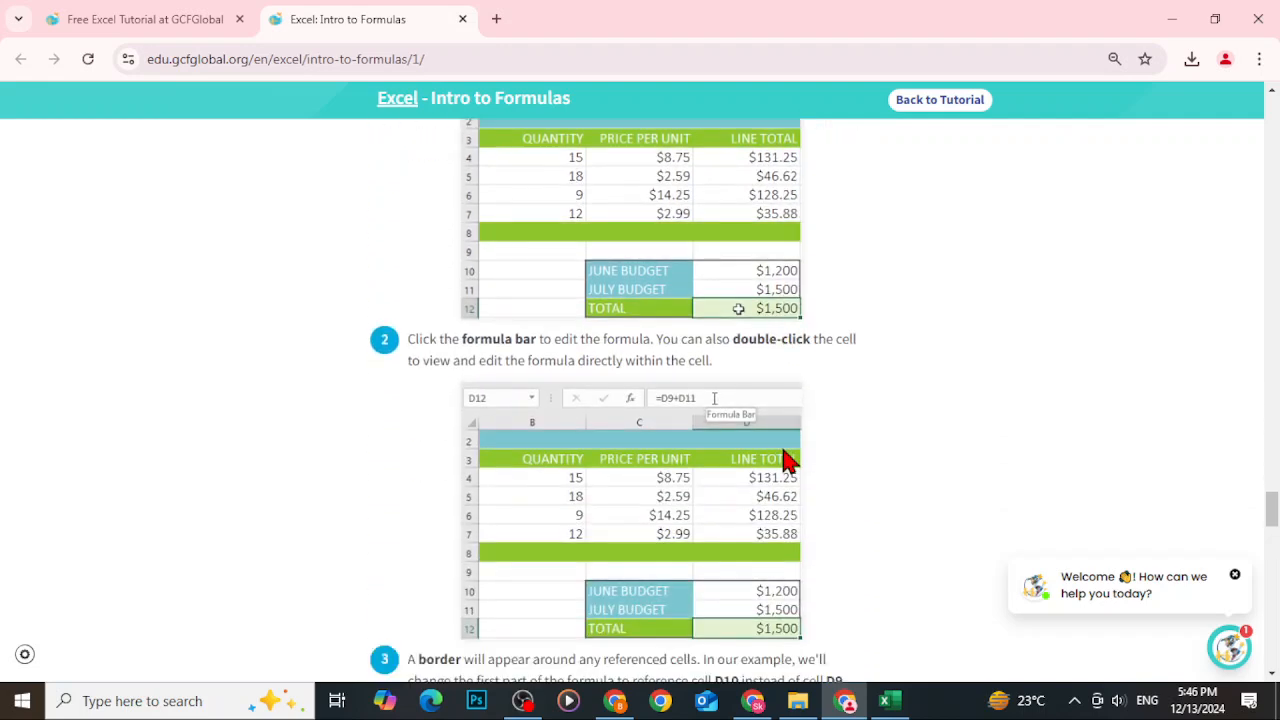
{"action": "left_click", "coordinate": [884, 700]}
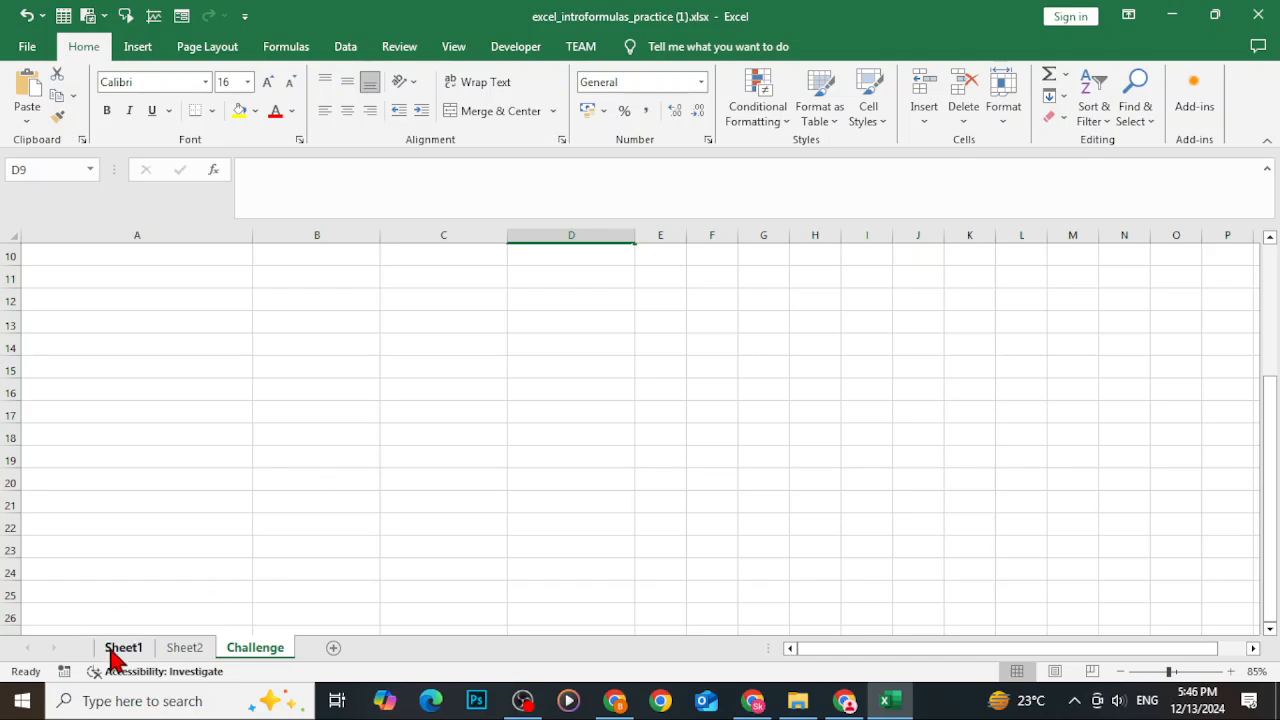
On Sheet1, try changing the D6 line-total formula to =B6*D6, then undo the change.
{"action": "left_click", "coordinate": [115, 650]}
{"action": "scroll", "coordinate": [680, 470], "scroll_direction": "up", "scroll_amount": 2}
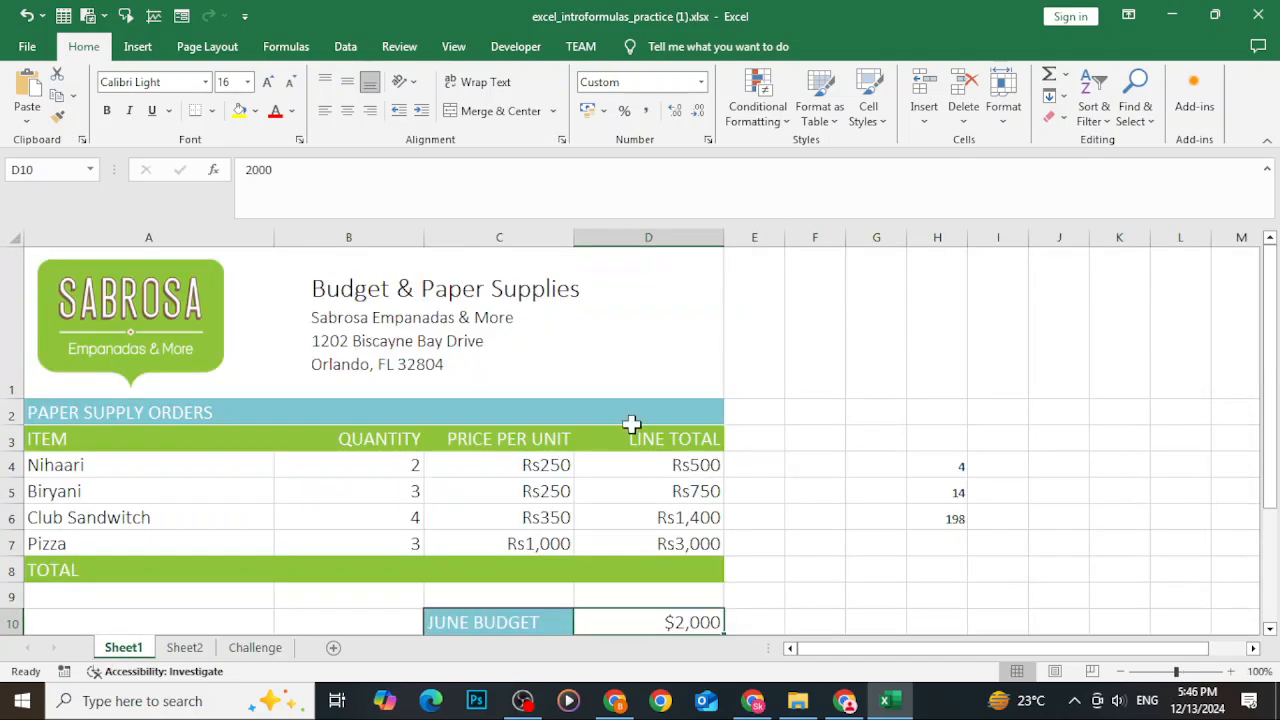
{"action": "left_click", "coordinate": [690, 517]}
{"action": "double_click", "coordinate": [682, 517]}
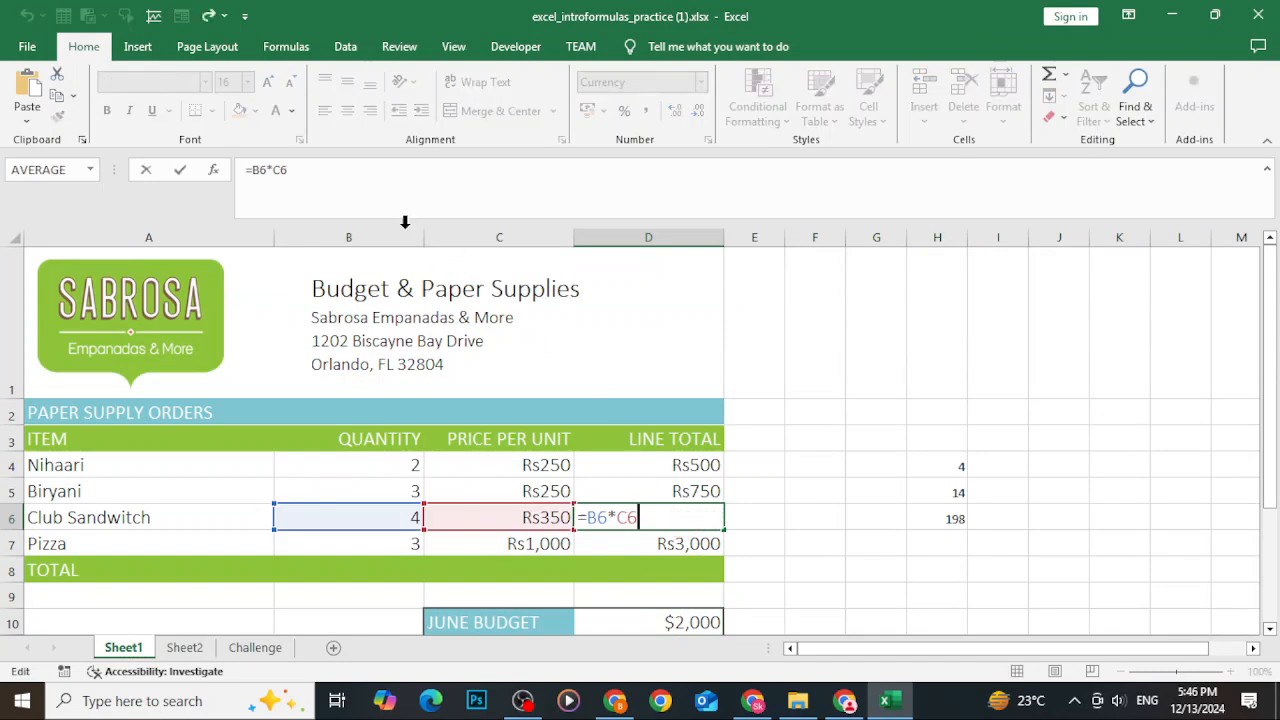
{"action": "double_click", "coordinate": [277, 171]}
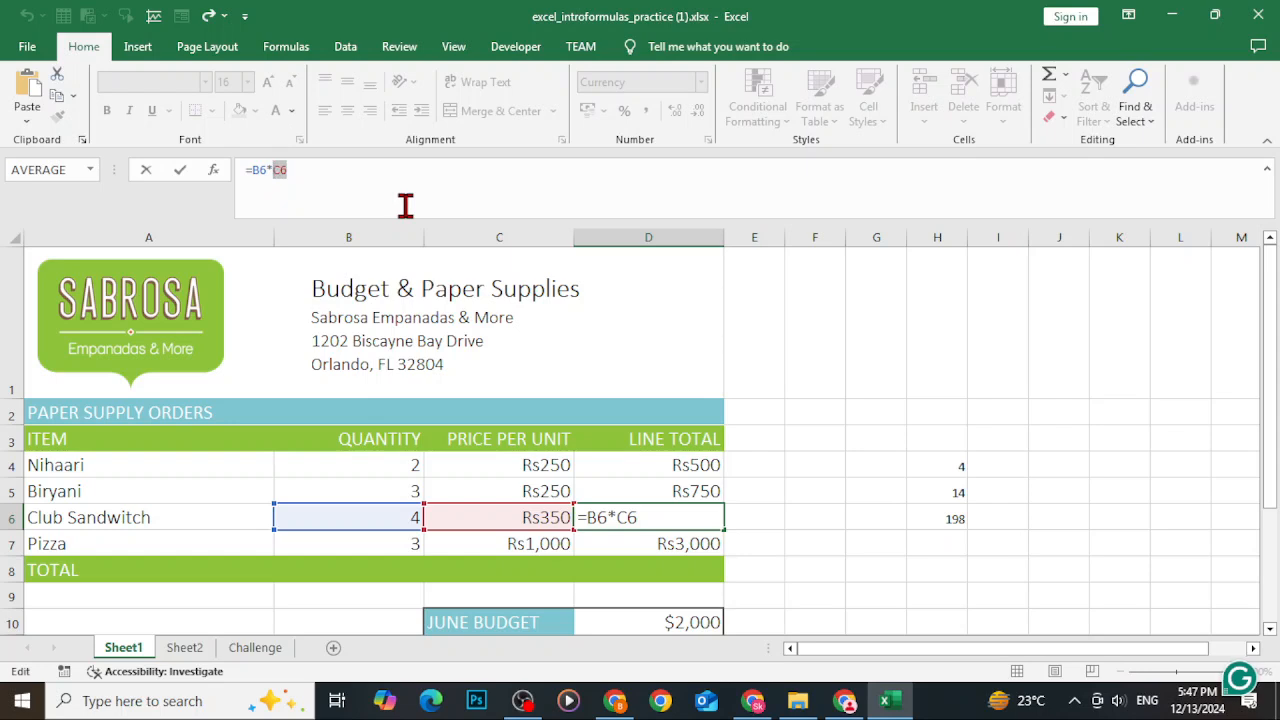
{"action": "type", "text": "D6"}
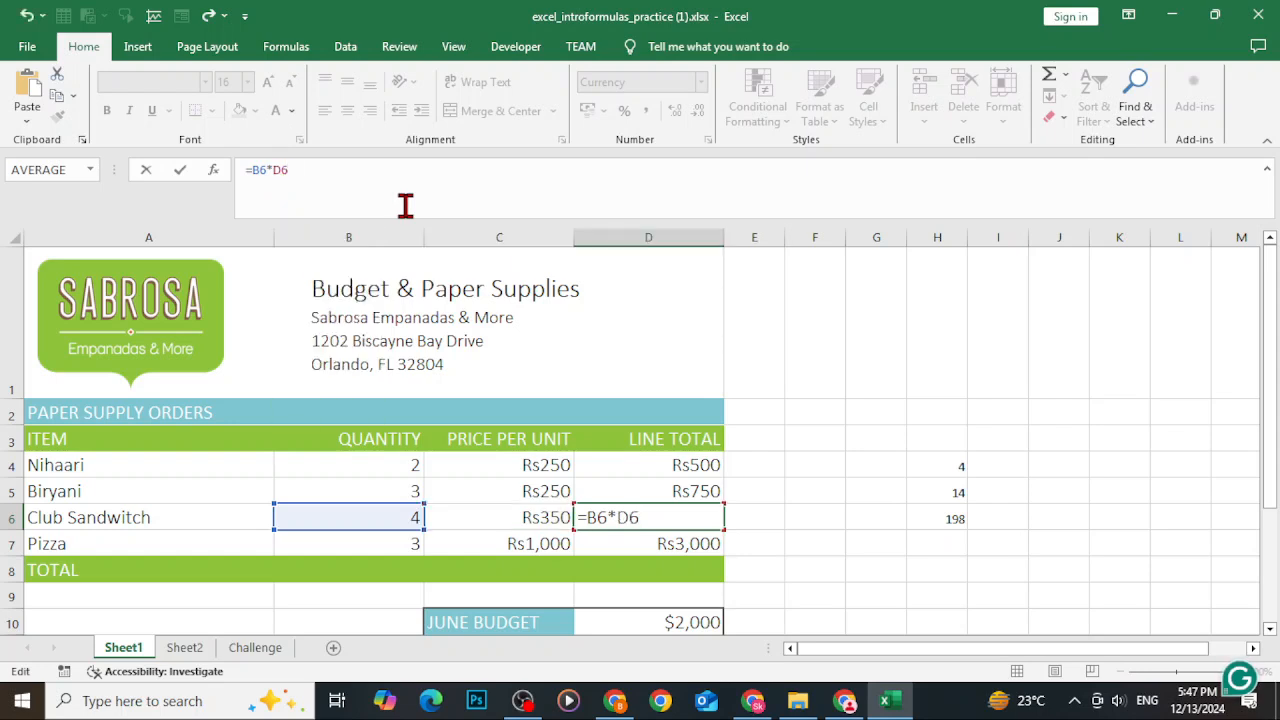
{"action": "key", "text": "Return"}
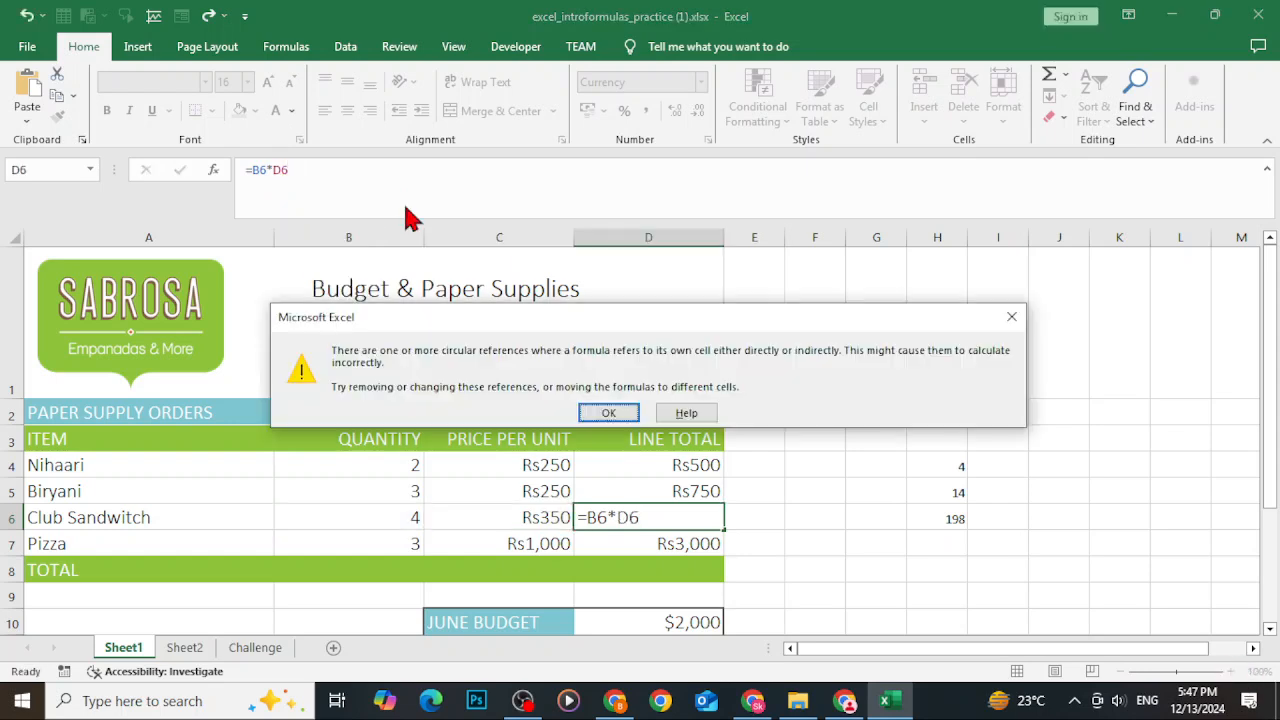
{"action": "left_click", "coordinate": [606, 413]}
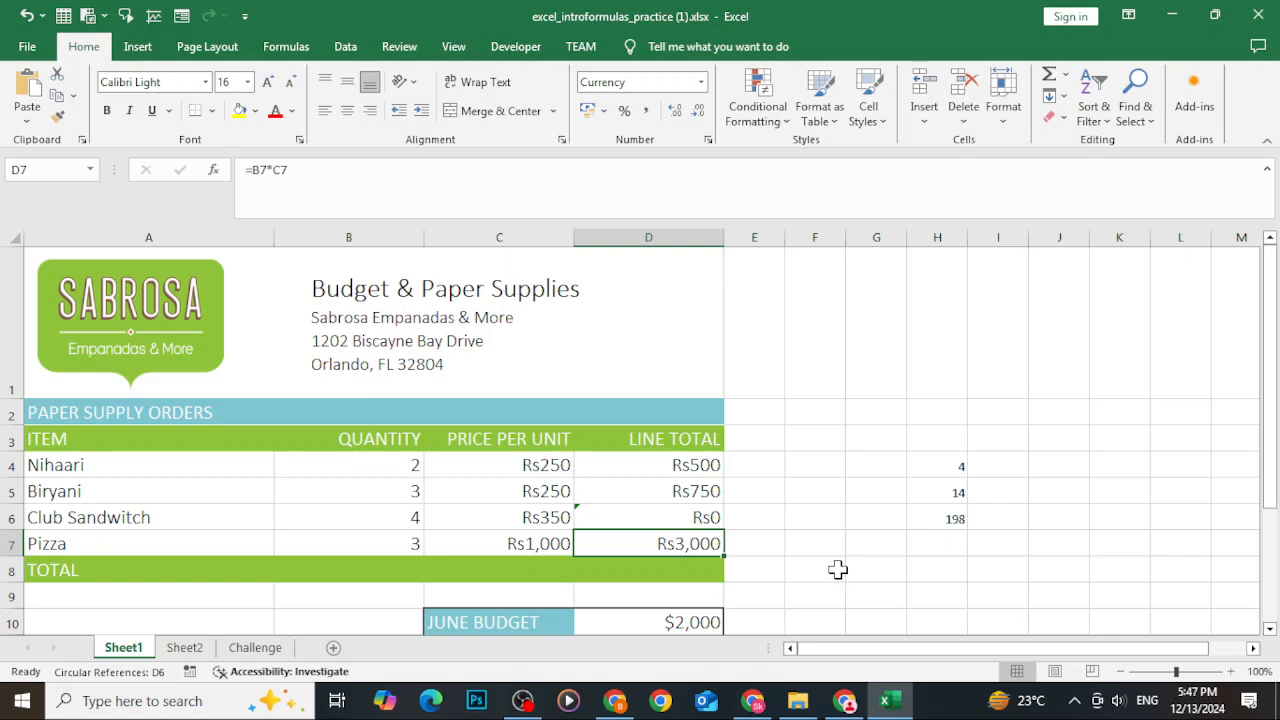
{"action": "key", "text": "ctrl+z"}
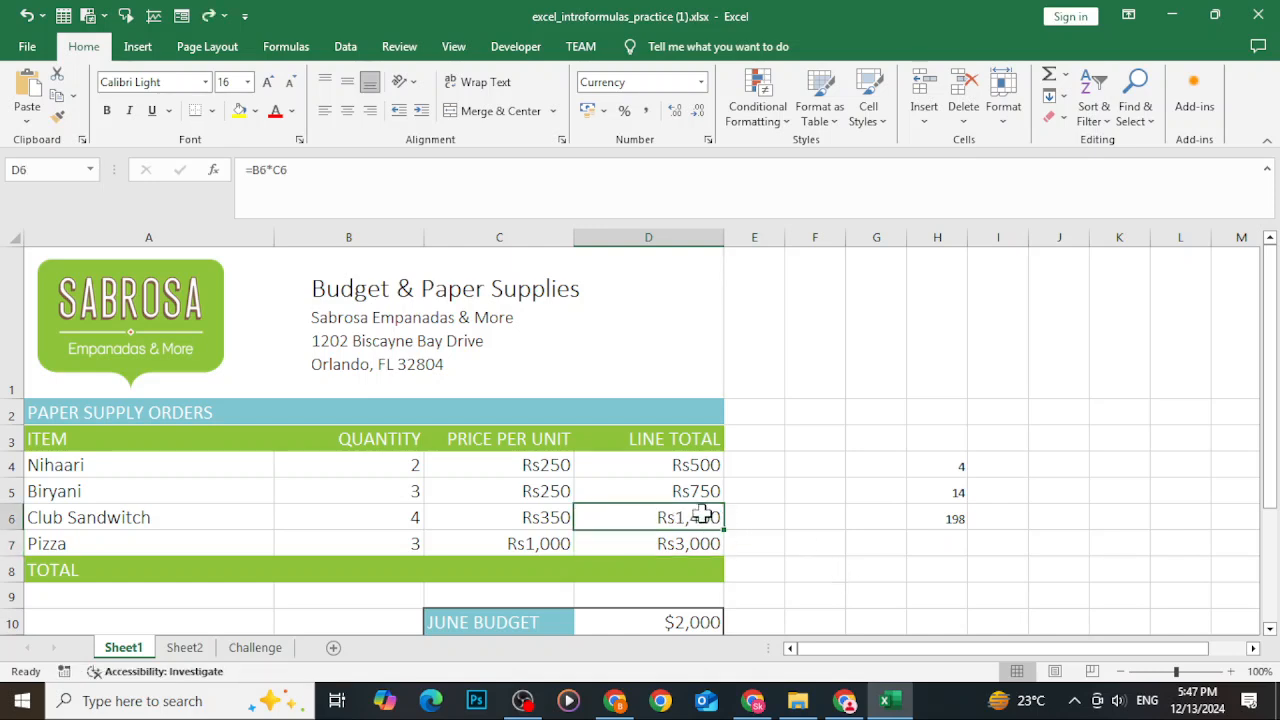
Try editing the D4 formula to =B4*D6, then undo the edit.
{"action": "left_click", "coordinate": [686, 466]}
{"action": "double_click", "coordinate": [643, 462]}
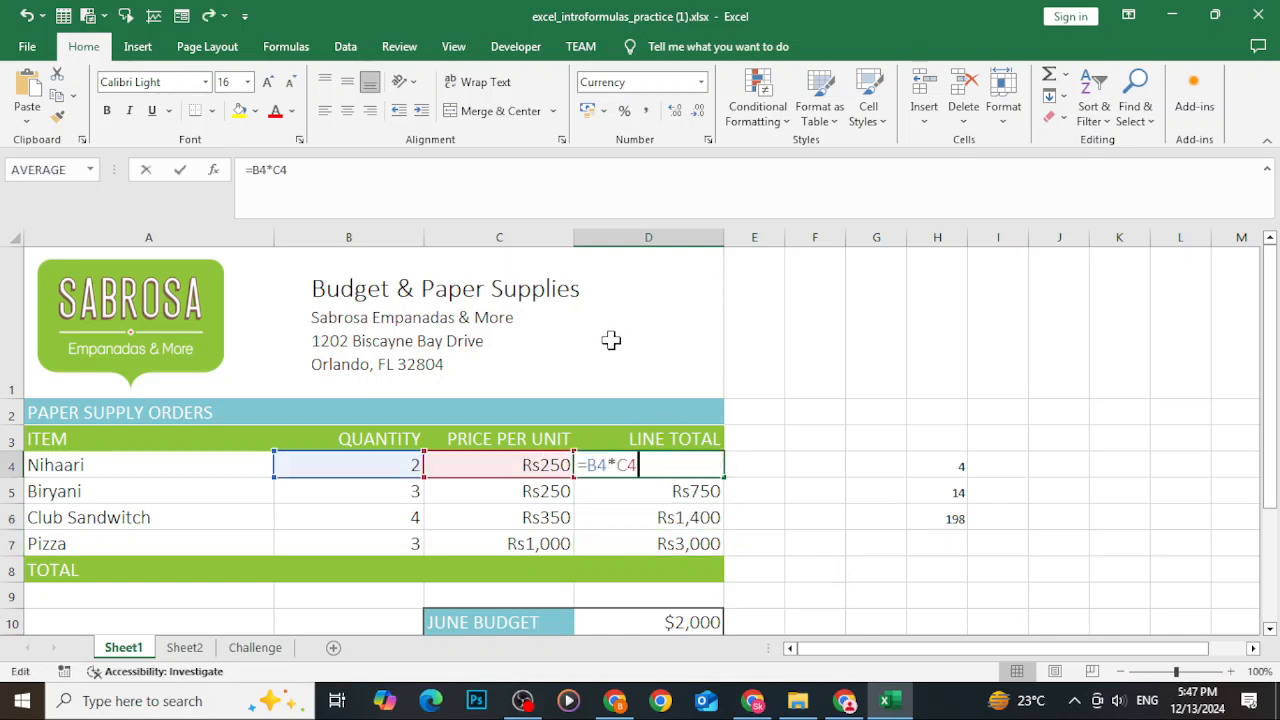
{"action": "left_click", "coordinate": [325, 177]}
{"action": "key", "text": "BackSpace"}
{"action": "key", "text": "BackSpace"}
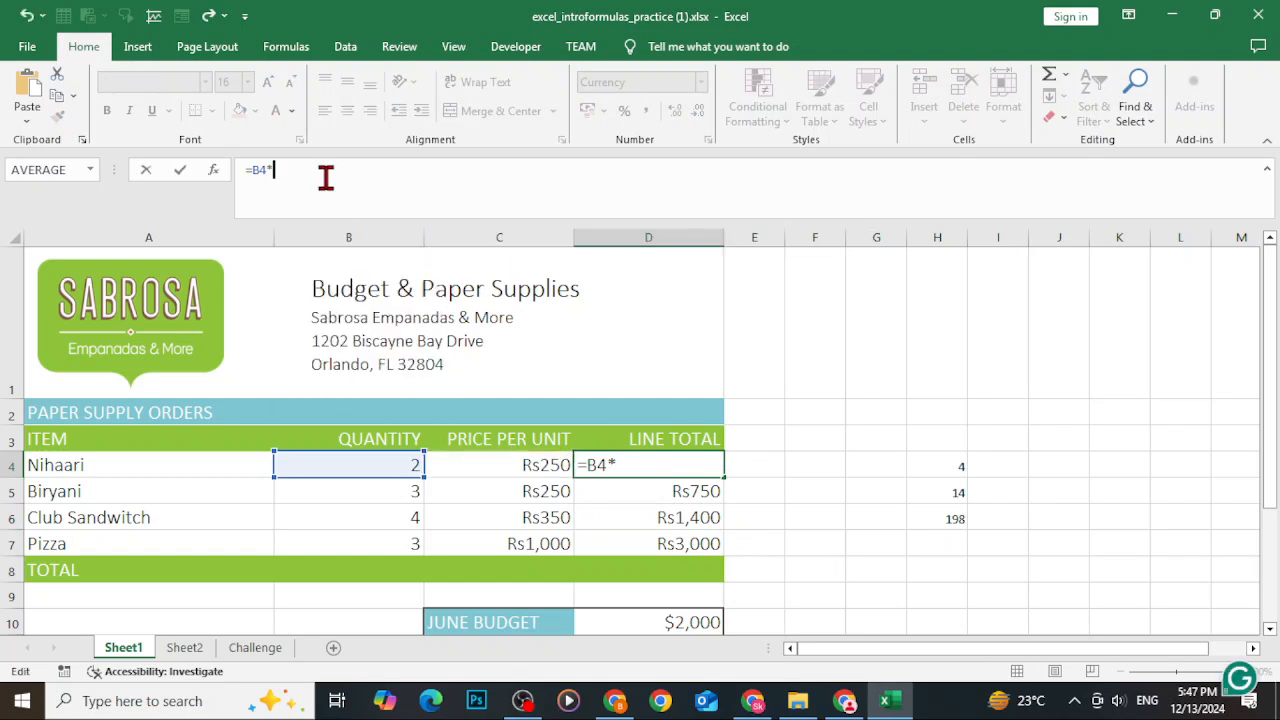
{"action": "type", "text": "D6"}
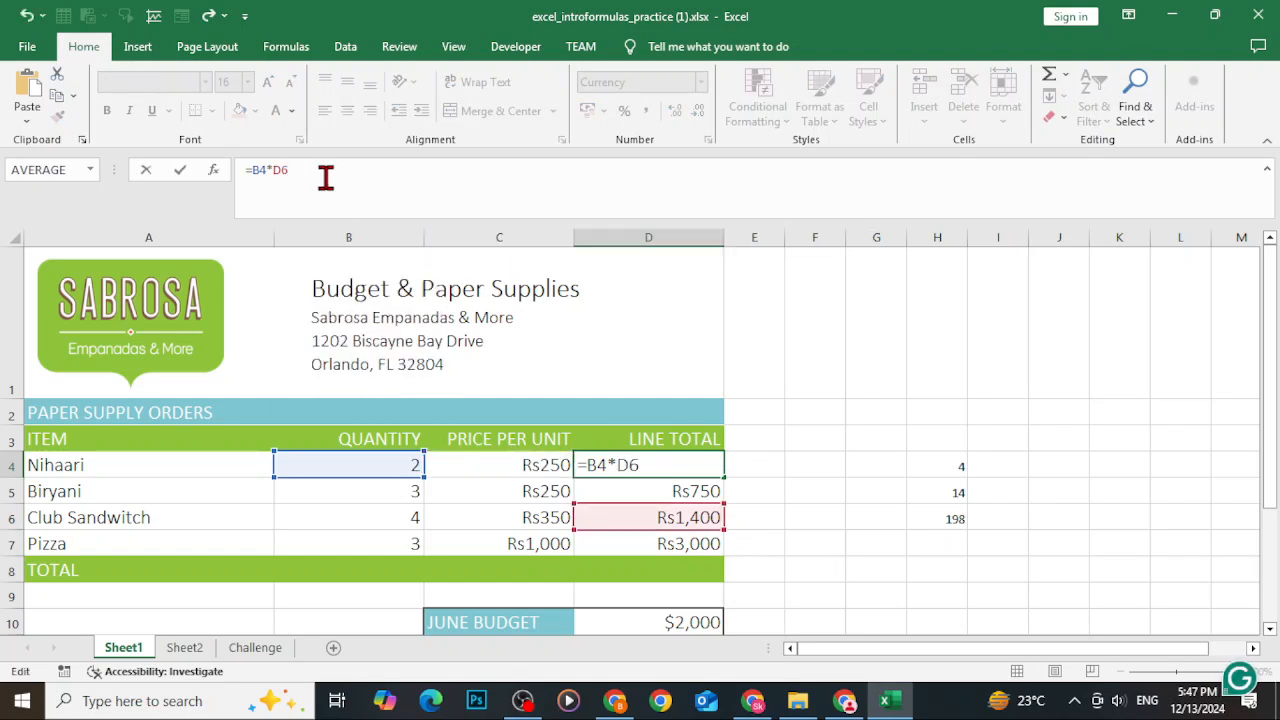
{"action": "key", "text": "Return"}
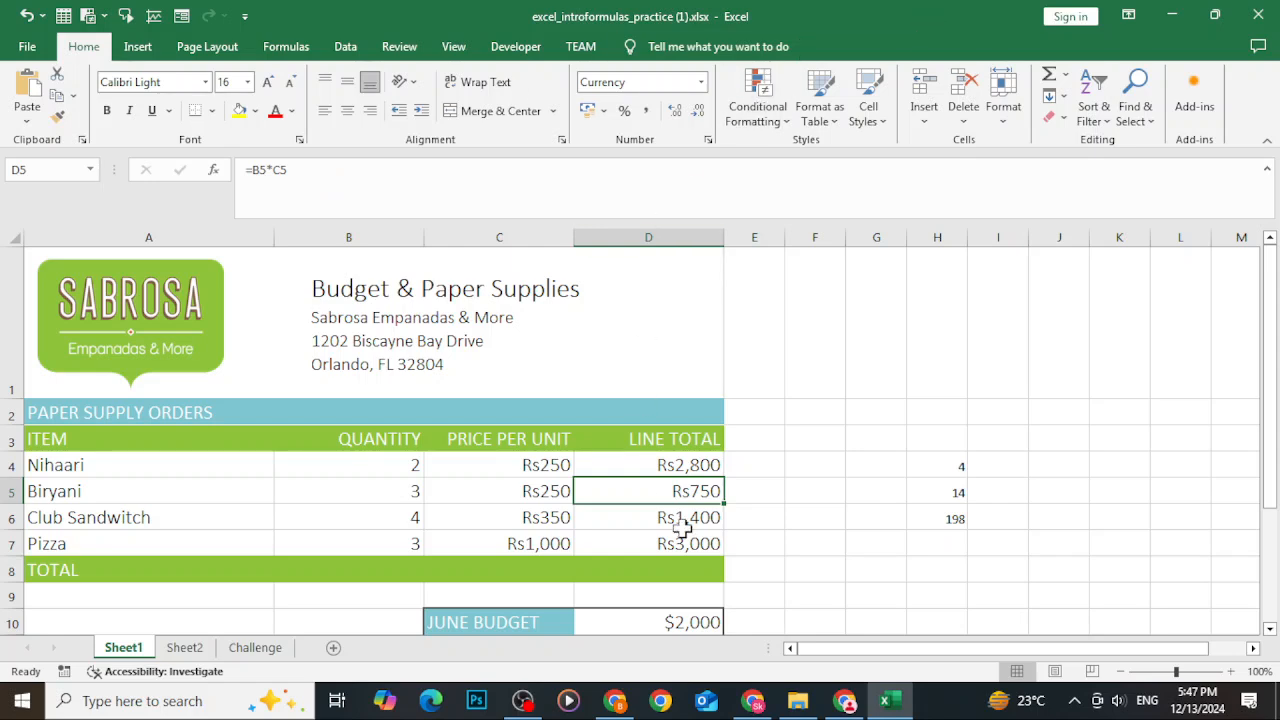
{"action": "key", "text": "ctrl+z"}
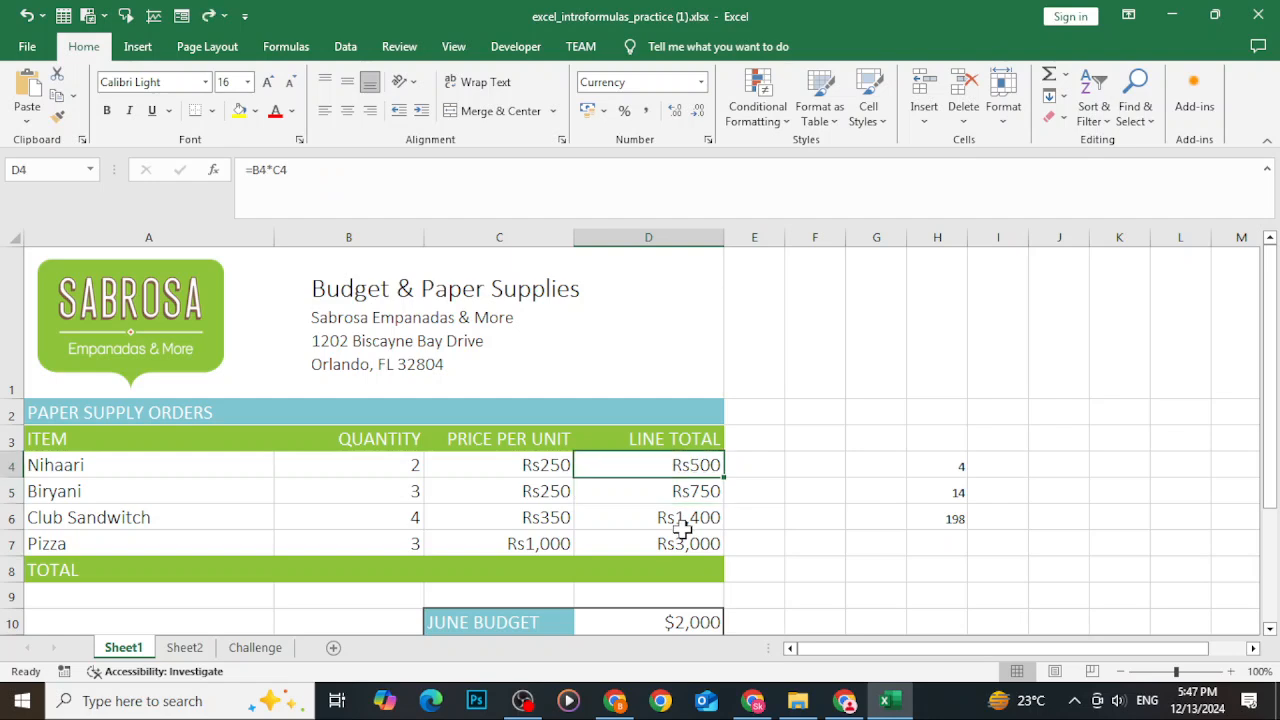
Clear the line totals in D5:D7 and refill them from D4 with the fill handle.
{"action": "left_click_drag", "start_coordinate": [691, 486], "coordinate": [703, 543]}
{"action": "key", "text": "Delete"}
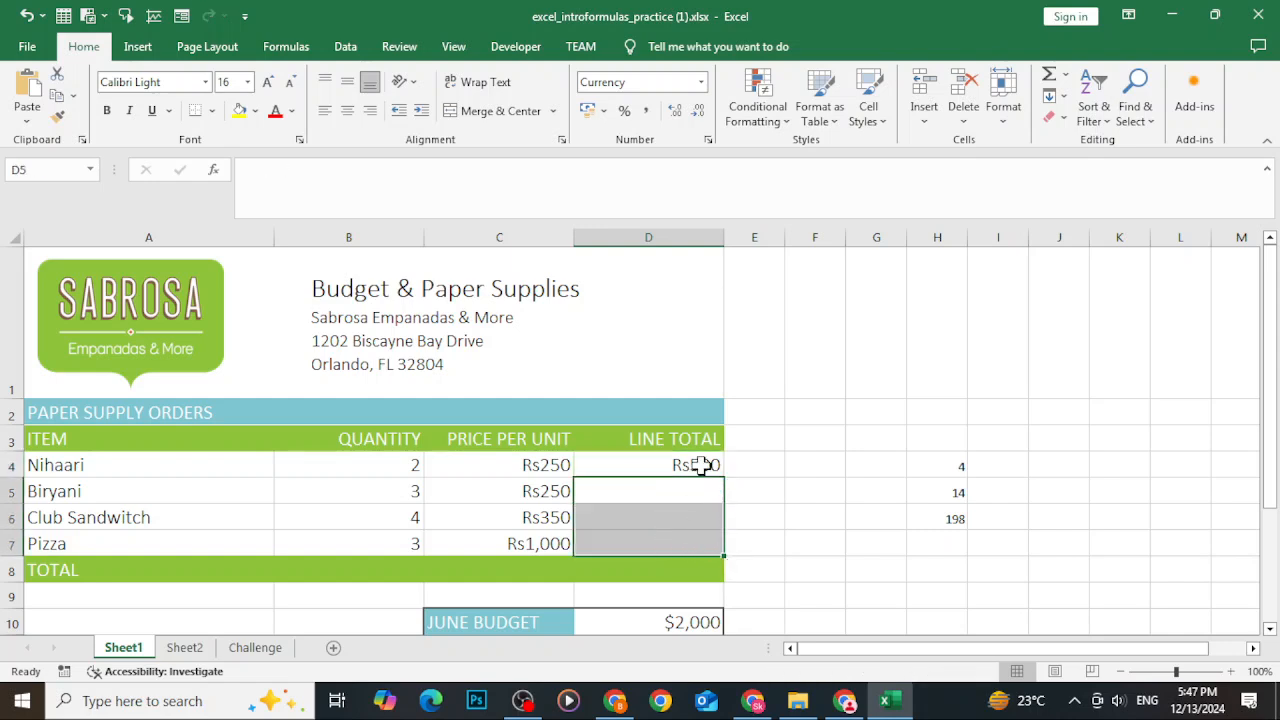
{"action": "left_click", "coordinate": [707, 467]}
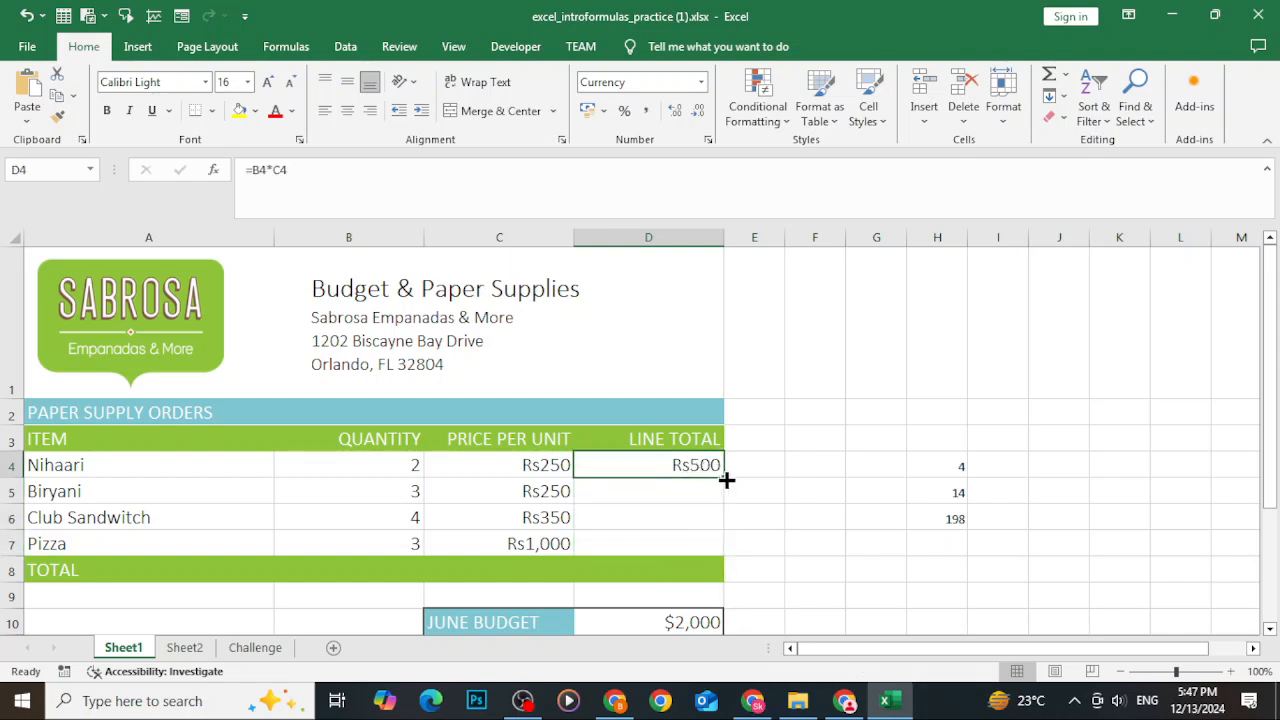
{"action": "left_click_drag", "start_coordinate": [725, 477], "coordinate": [718, 552]}
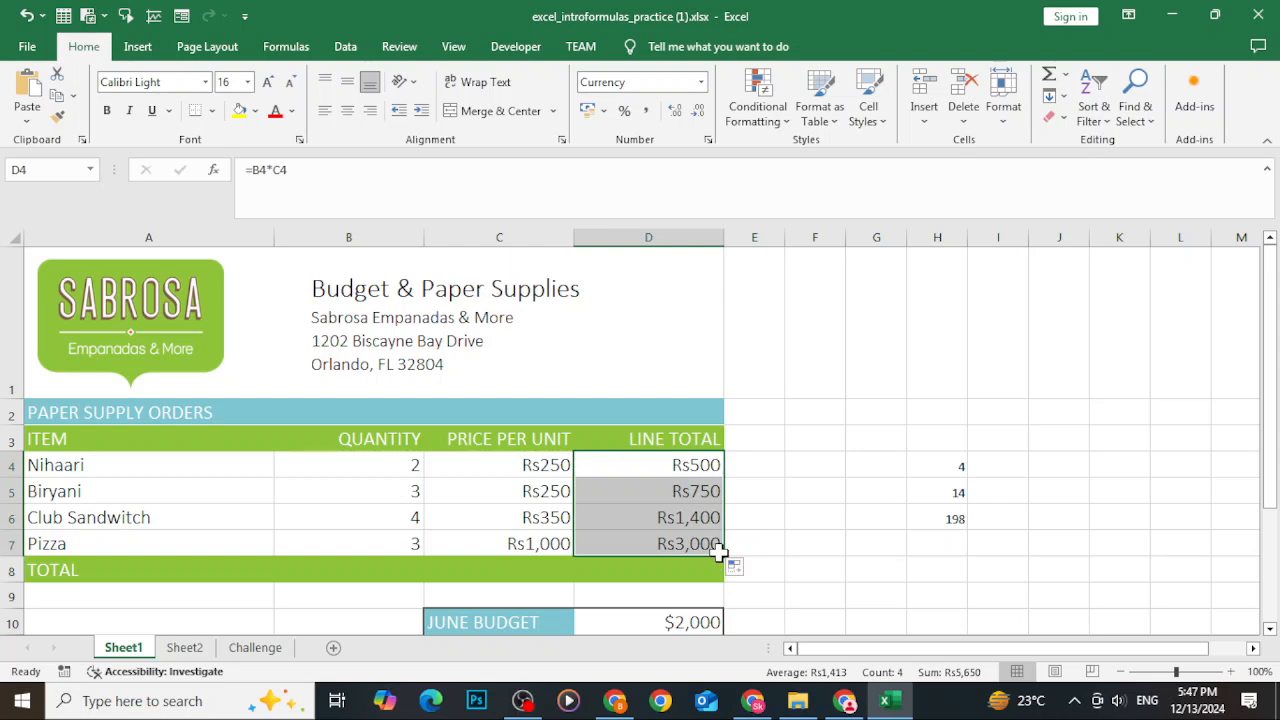
Try changing the D4 formula to =B4*D4 in the formula bar, then undo the change.
{"action": "left_click", "coordinate": [608, 474]}
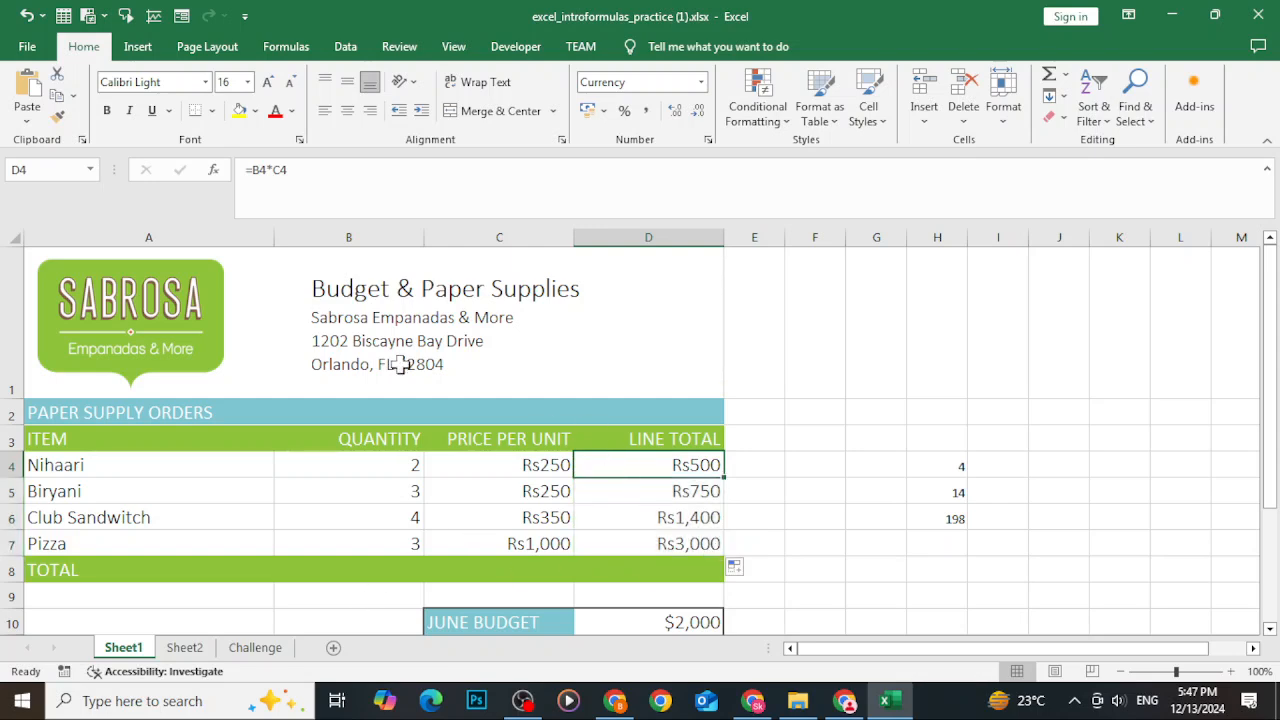
{"action": "left_click", "coordinate": [310, 168]}
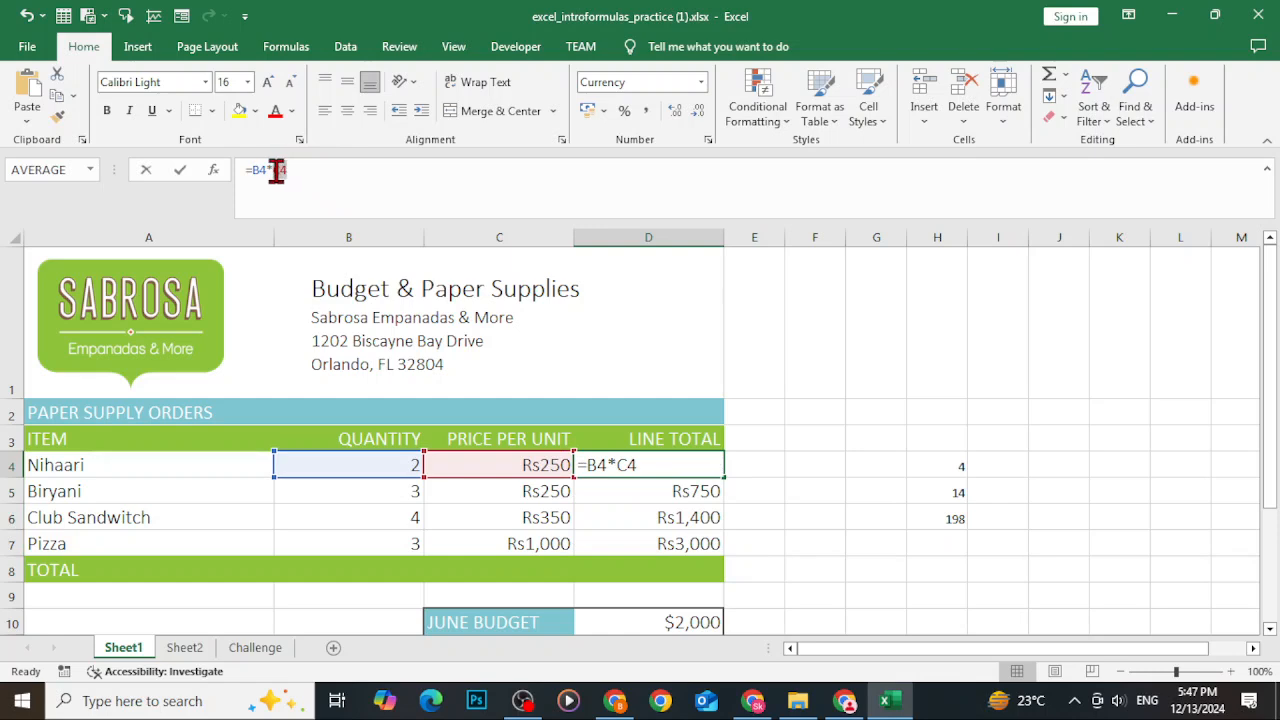
{"action": "double_click", "coordinate": [278, 170]}
{"action": "type", "text": "D4"}
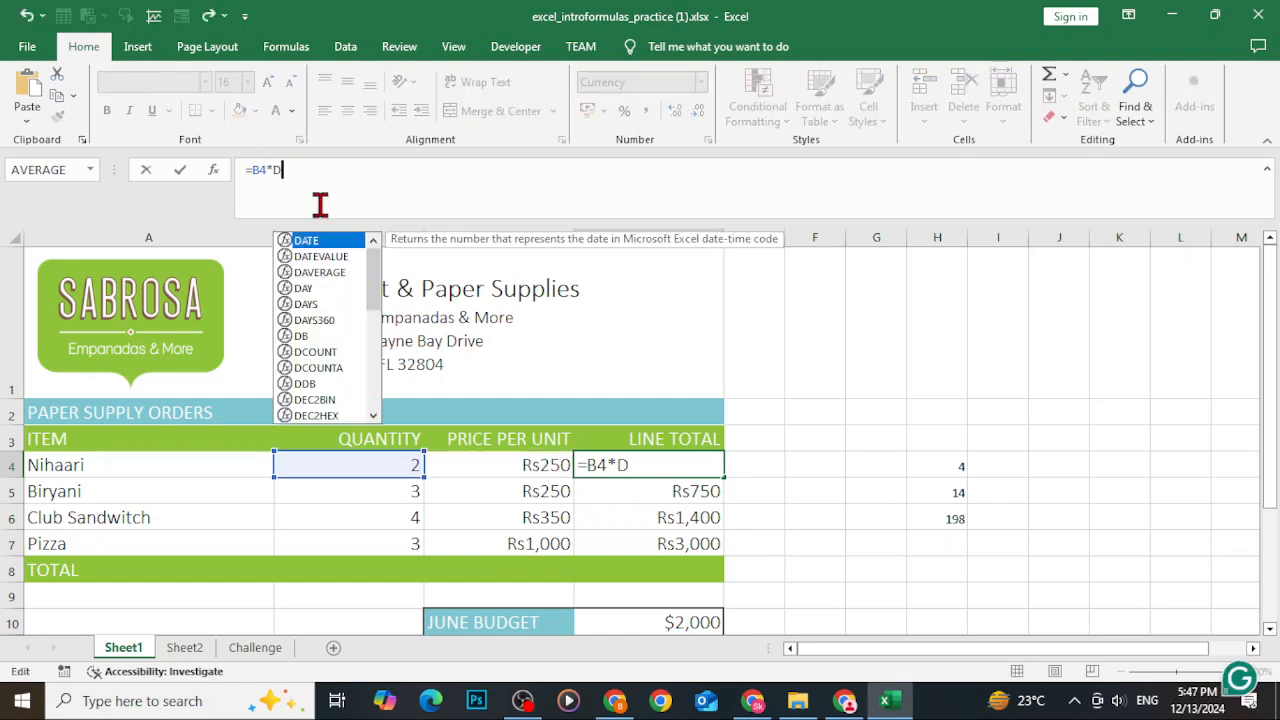
{"action": "key", "text": "Return"}
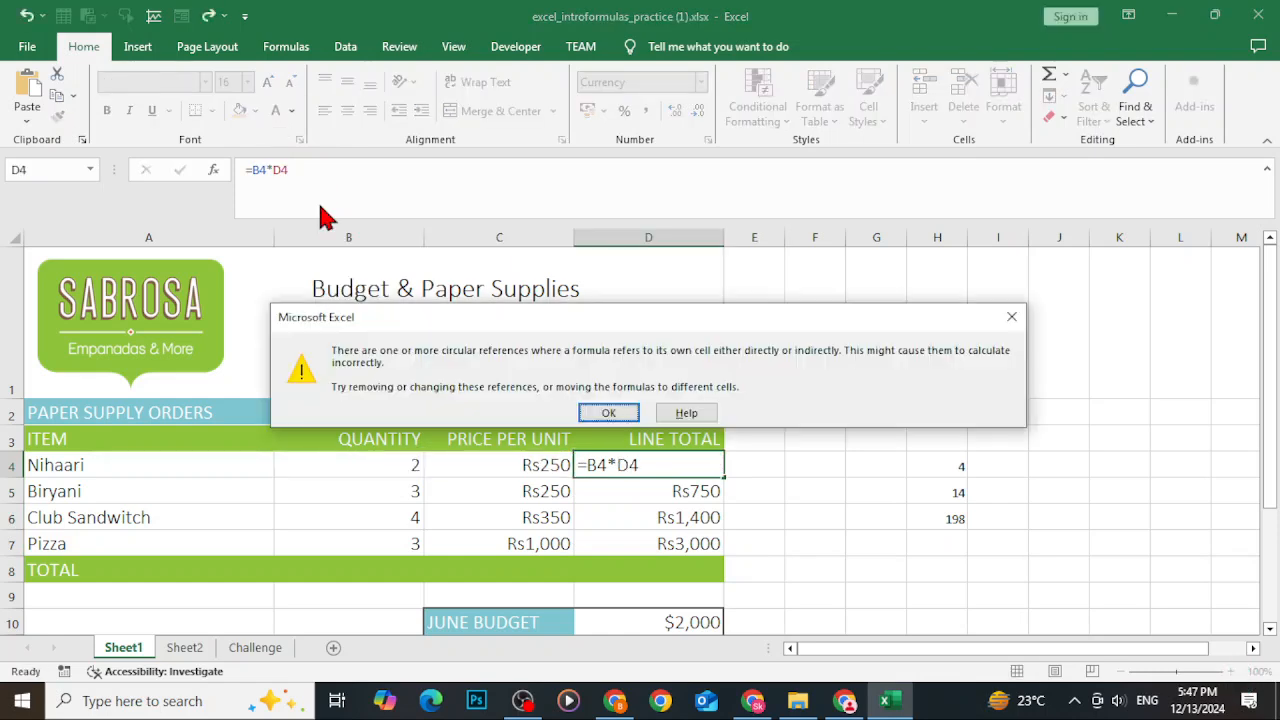
{"action": "left_click", "coordinate": [612, 413]}
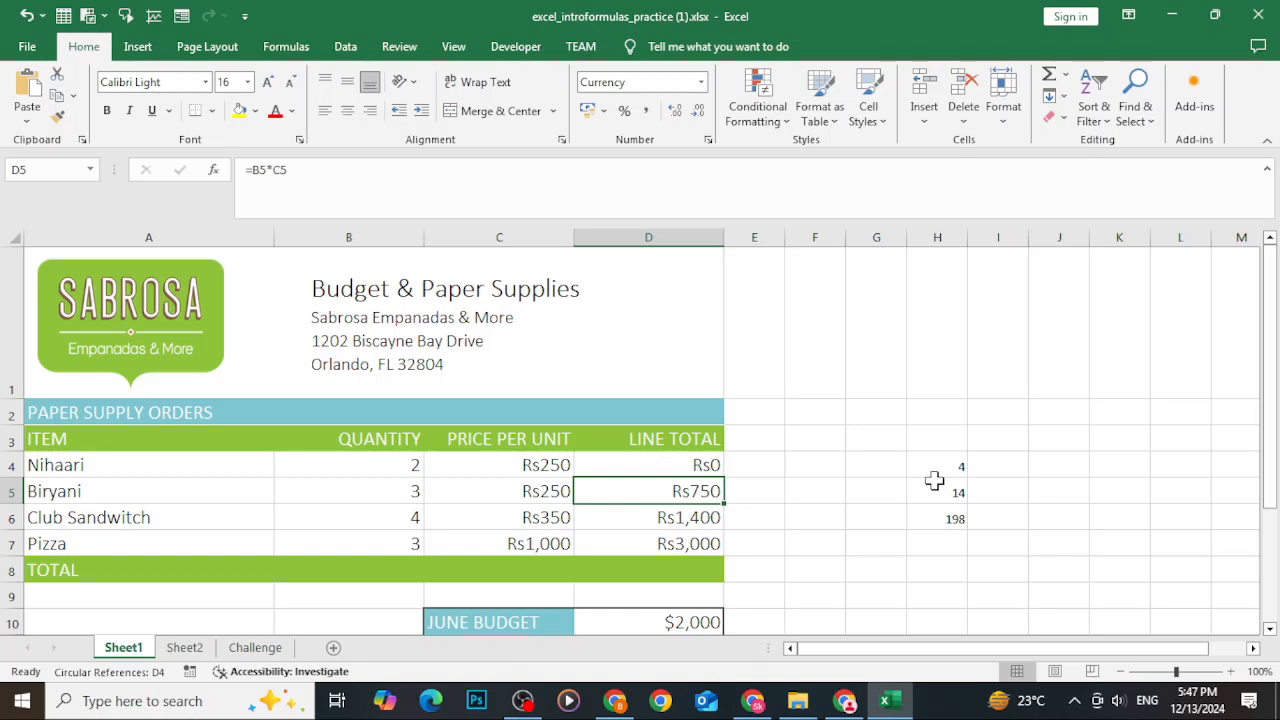
{"action": "key", "text": "ctrl+z"}
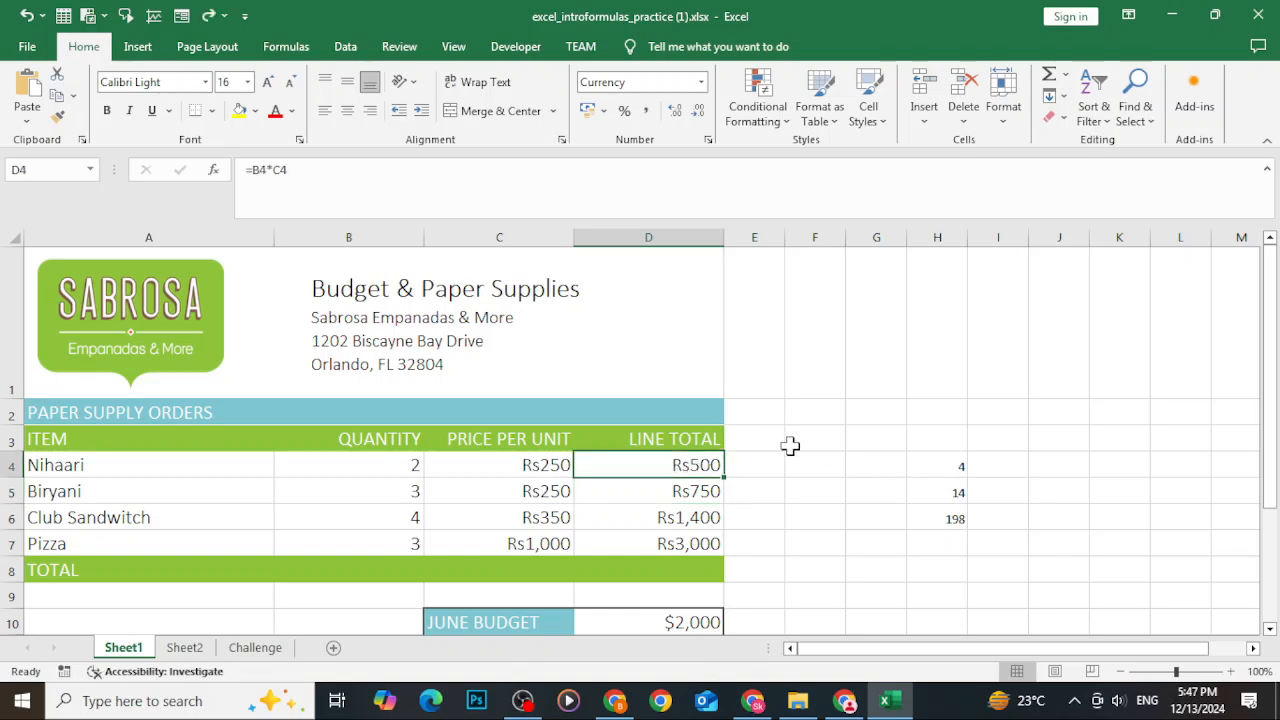
Switch to the browser and read the rest of the editing-formula section and the Challenge instructions.
{"action": "key", "text": "Right"}
{"action": "left_click", "coordinate": [1170, 20]}
{"action": "scroll", "coordinate": [829, 386], "scroll_direction": "down", "scroll_amount": 4}
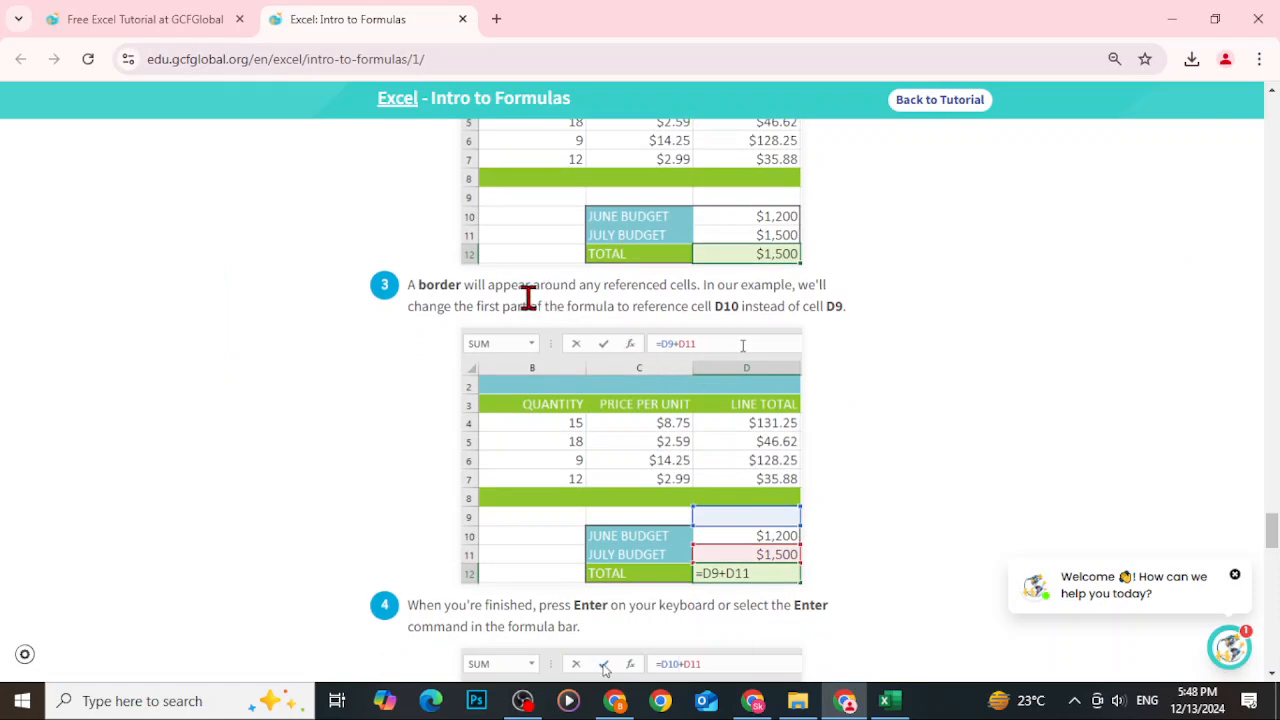
{"action": "scroll", "coordinate": [797, 537], "scroll_direction": "down", "scroll_amount": 1}
{"action": "scroll", "coordinate": [797, 545], "scroll_direction": "down", "scroll_amount": 1}
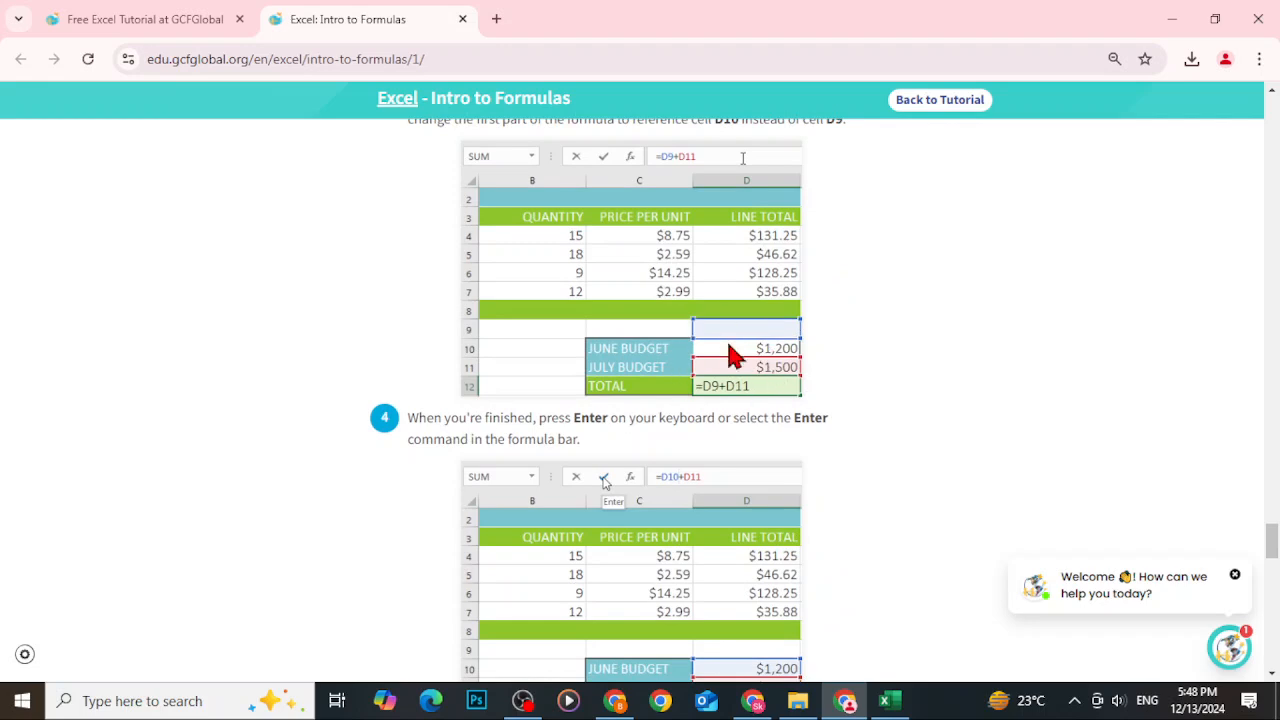
{"action": "scroll", "coordinate": [720, 375], "scroll_direction": "down", "scroll_amount": 1}
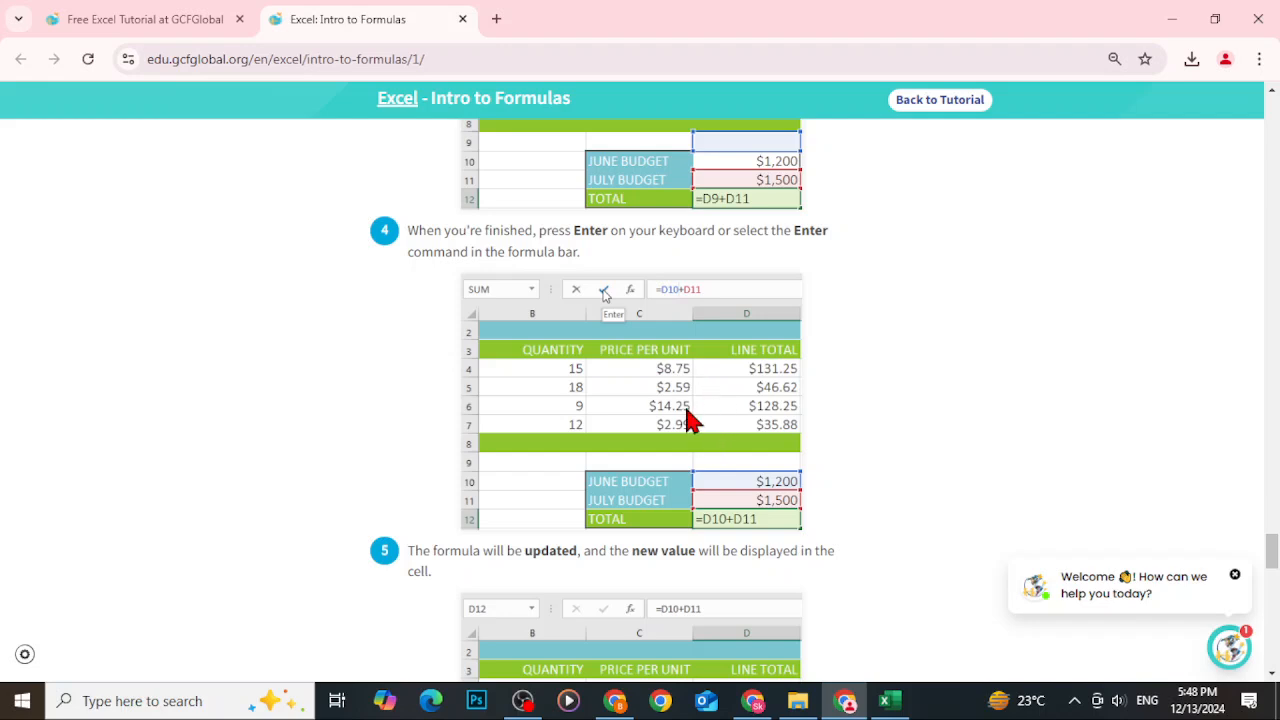
{"action": "scroll", "coordinate": [695, 480], "scroll_direction": "down", "scroll_amount": 5}
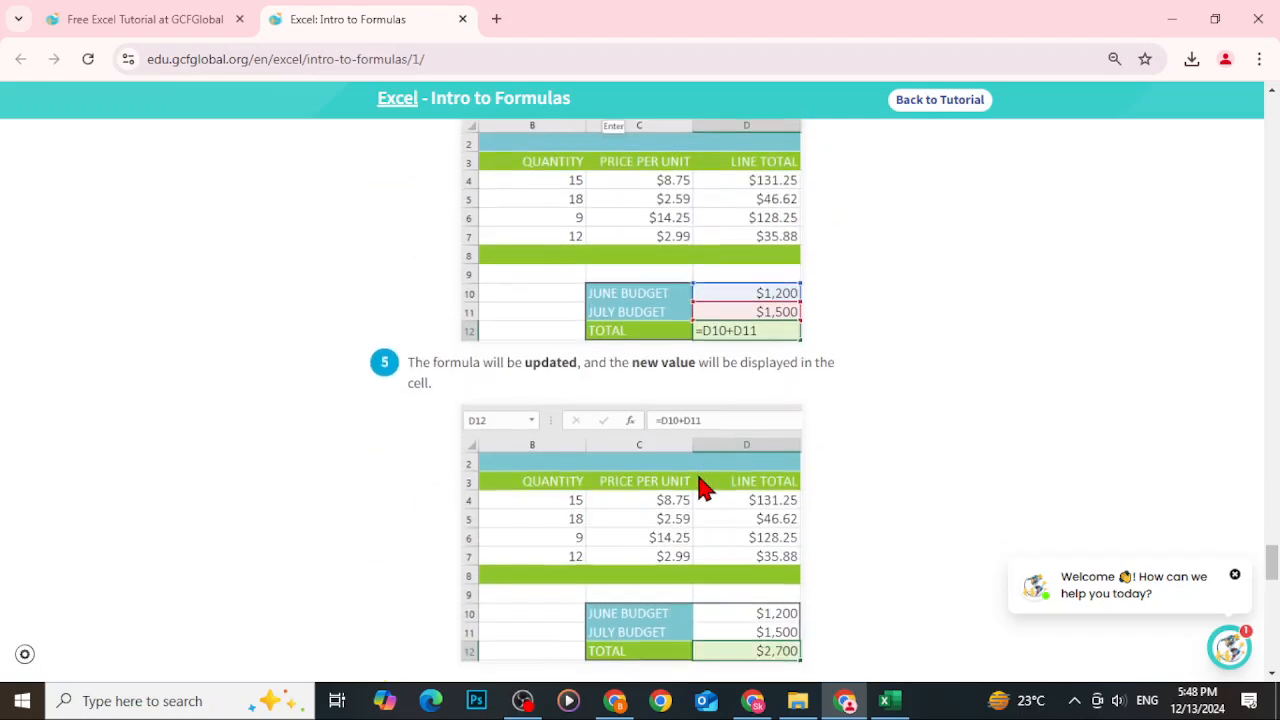
{"action": "scroll", "coordinate": [695, 495], "scroll_direction": "down", "scroll_amount": 3}
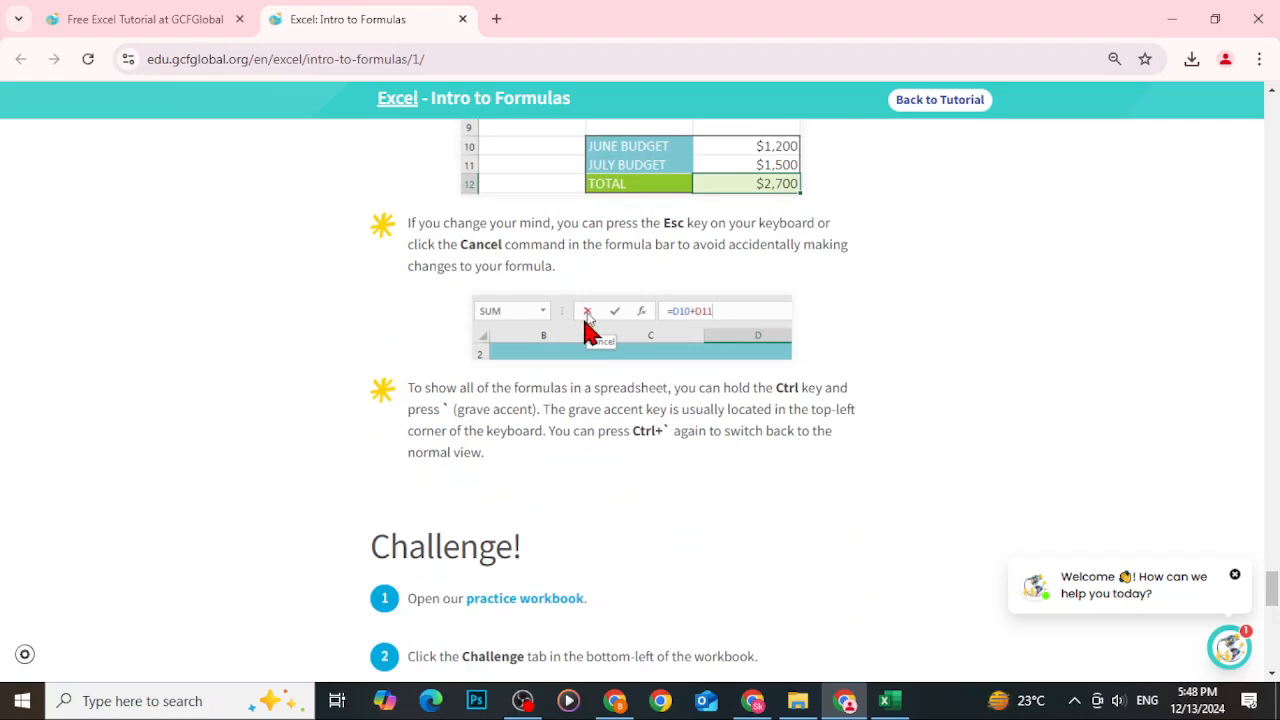
{"action": "scroll", "coordinate": [614, 386], "scroll_direction": "down", "scroll_amount": 8}
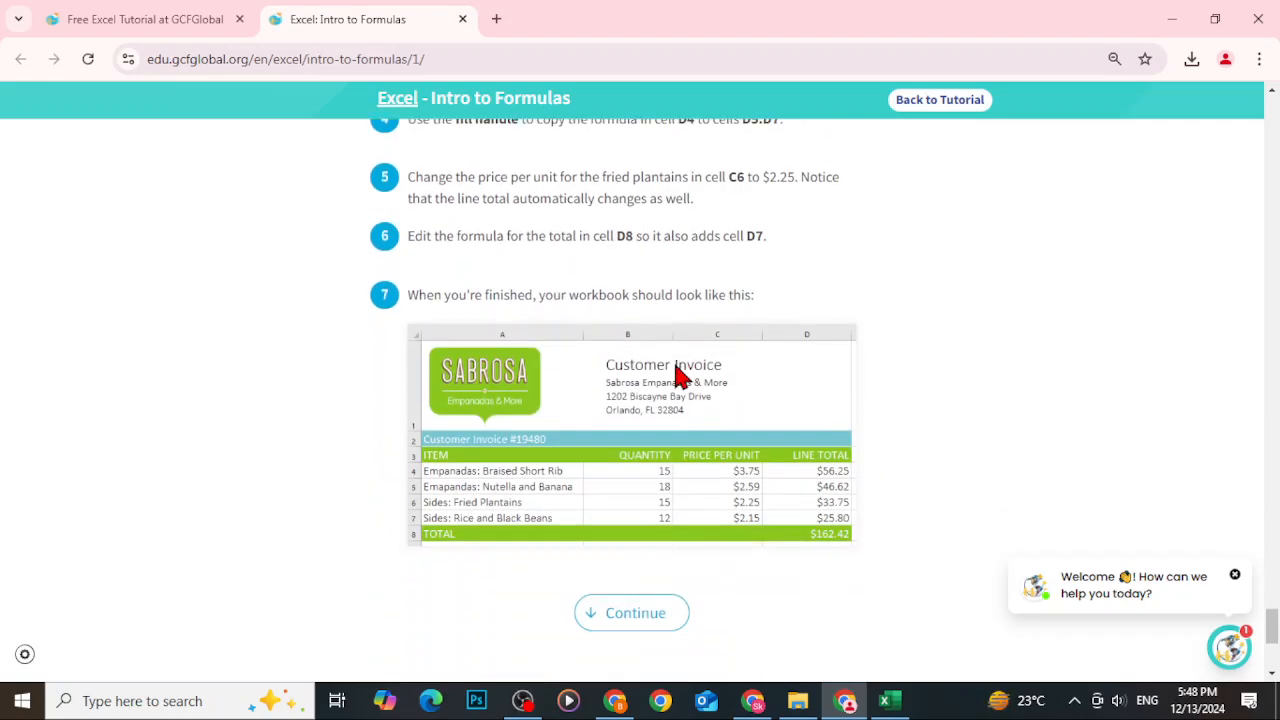
{"action": "scroll", "coordinate": [666, 371], "scroll_direction": "down", "scroll_amount": 4}
{"action": "scroll", "coordinate": [771, 463], "scroll_direction": "up", "scroll_amount": 7}
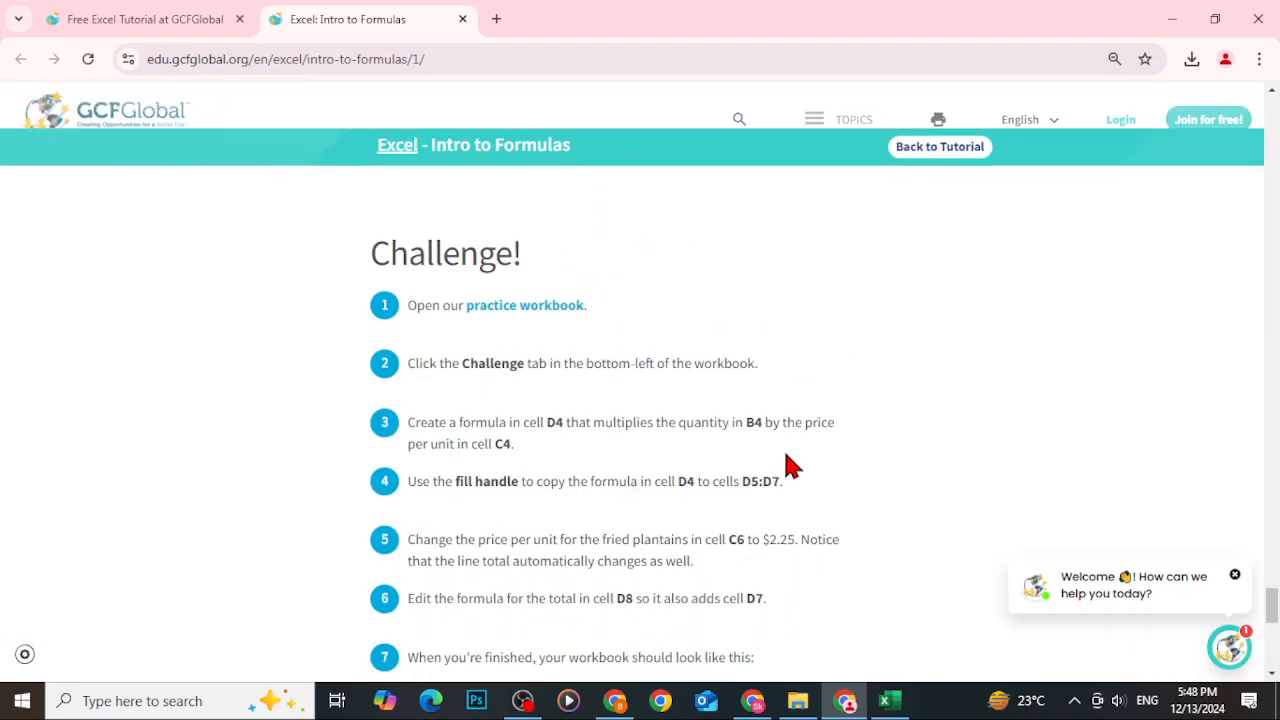
From the Excel tutorial index, open the Creating More Complex Formulas lesson in a new tab.
{"action": "left_click", "coordinate": [108, 18]}
{"action": "scroll", "coordinate": [428, 386], "scroll_direction": "down", "scroll_amount": 1}
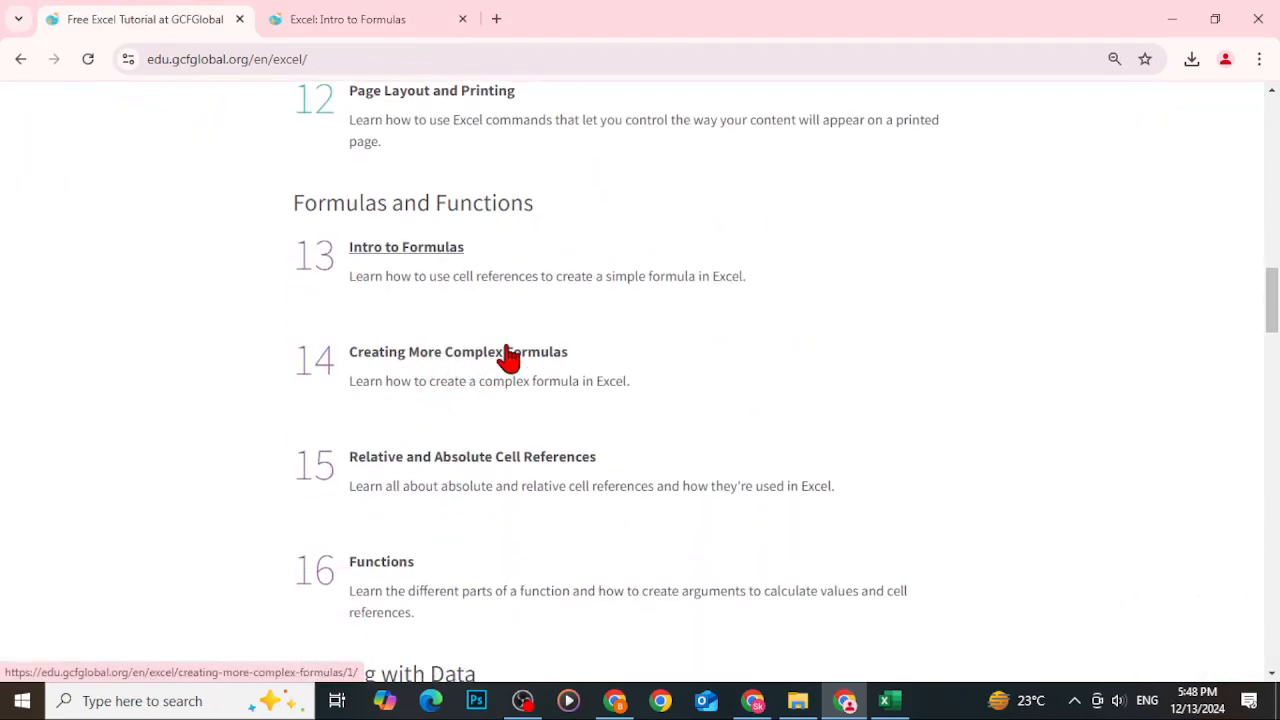
{"action": "right_click", "coordinate": [410, 356]}
{"action": "left_click", "coordinate": [555, 362]}
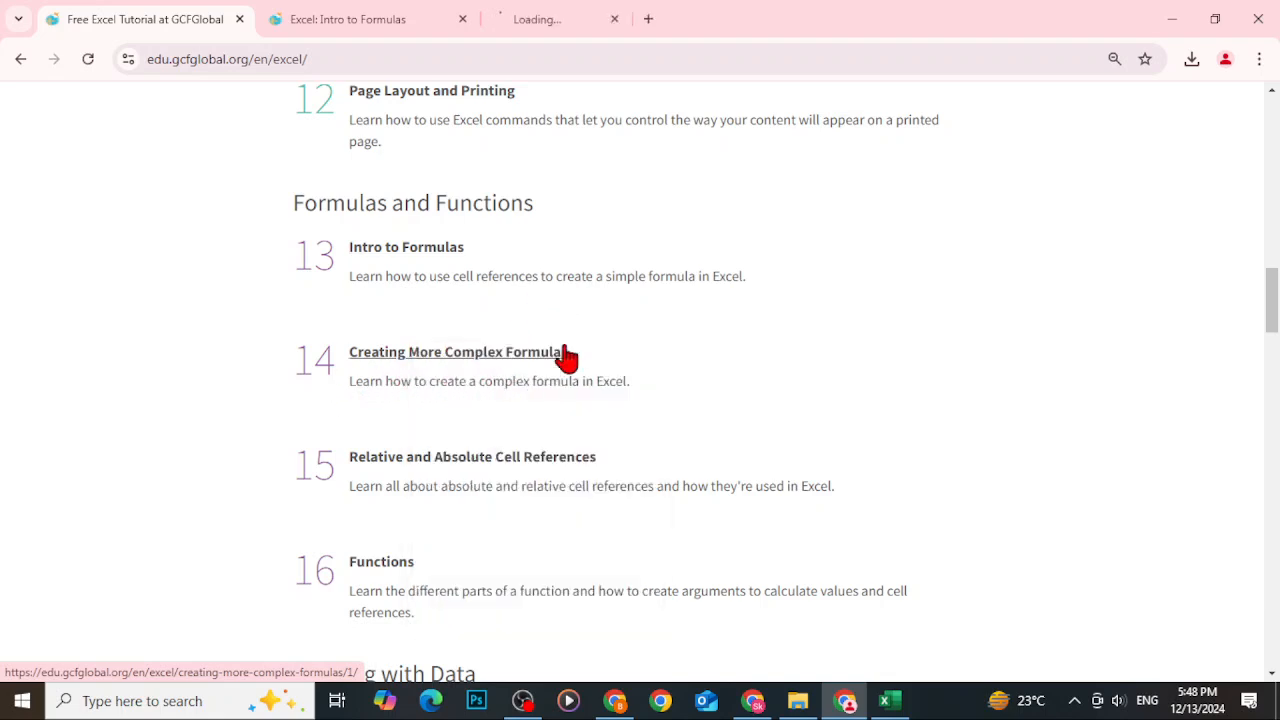
{"action": "left_click", "coordinate": [651, 14]}
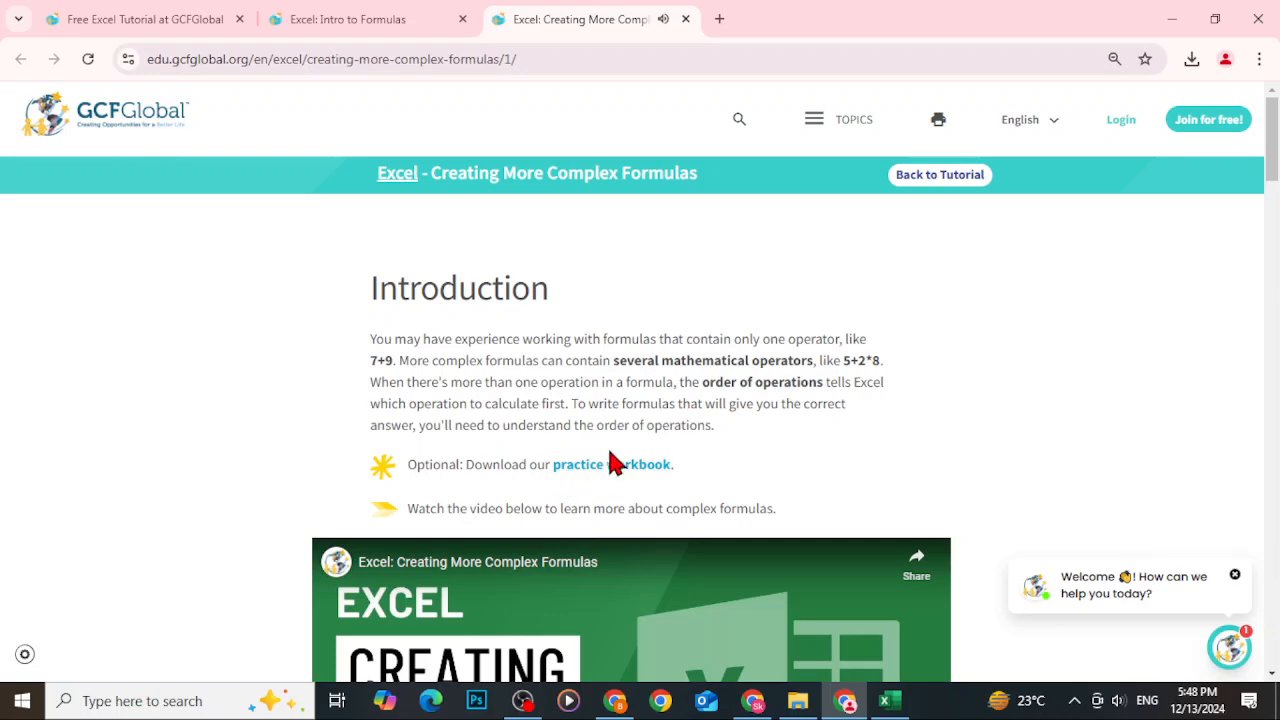
Read the lesson's introduction on the order of operations.
{"action": "scroll", "coordinate": [610, 460], "scroll_direction": "down", "scroll_amount": 7}
{"action": "scroll", "coordinate": [655, 436], "scroll_direction": "down", "scroll_amount": 6}
{"action": "scroll", "coordinate": [666, 434], "scroll_direction": "up", "scroll_amount": 2}
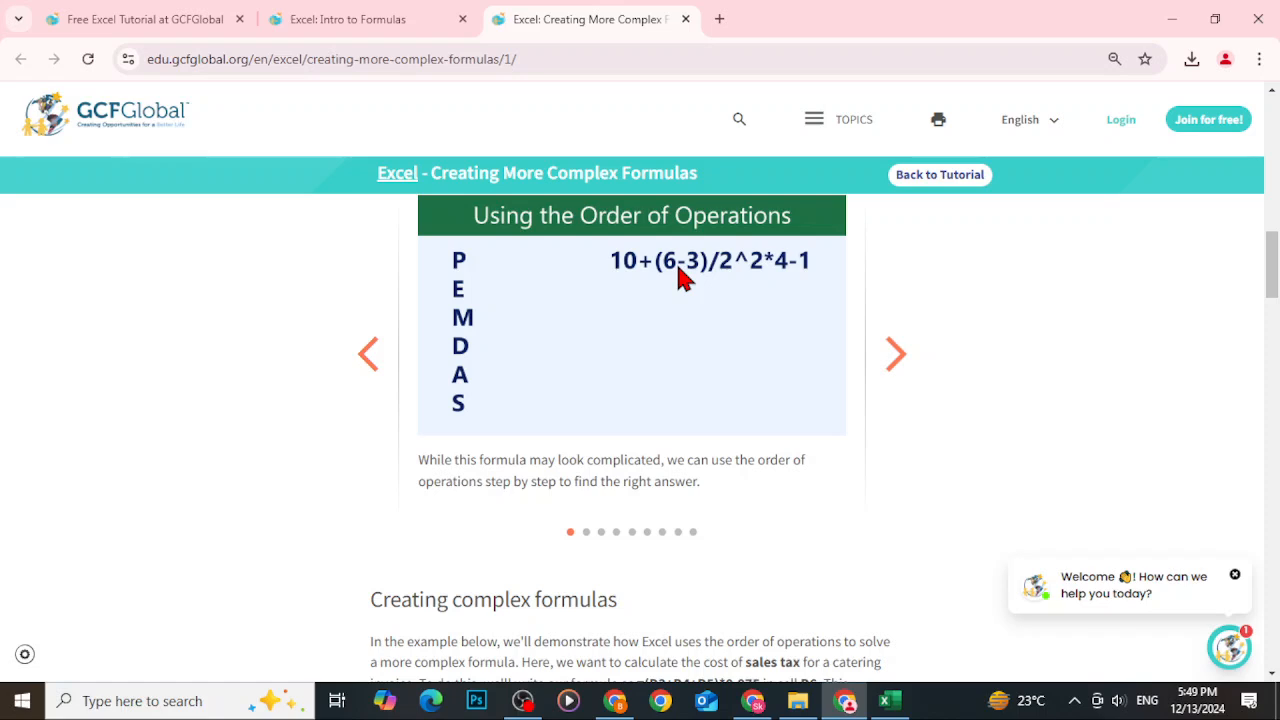
{"action": "left_click", "coordinate": [1074, 700]}
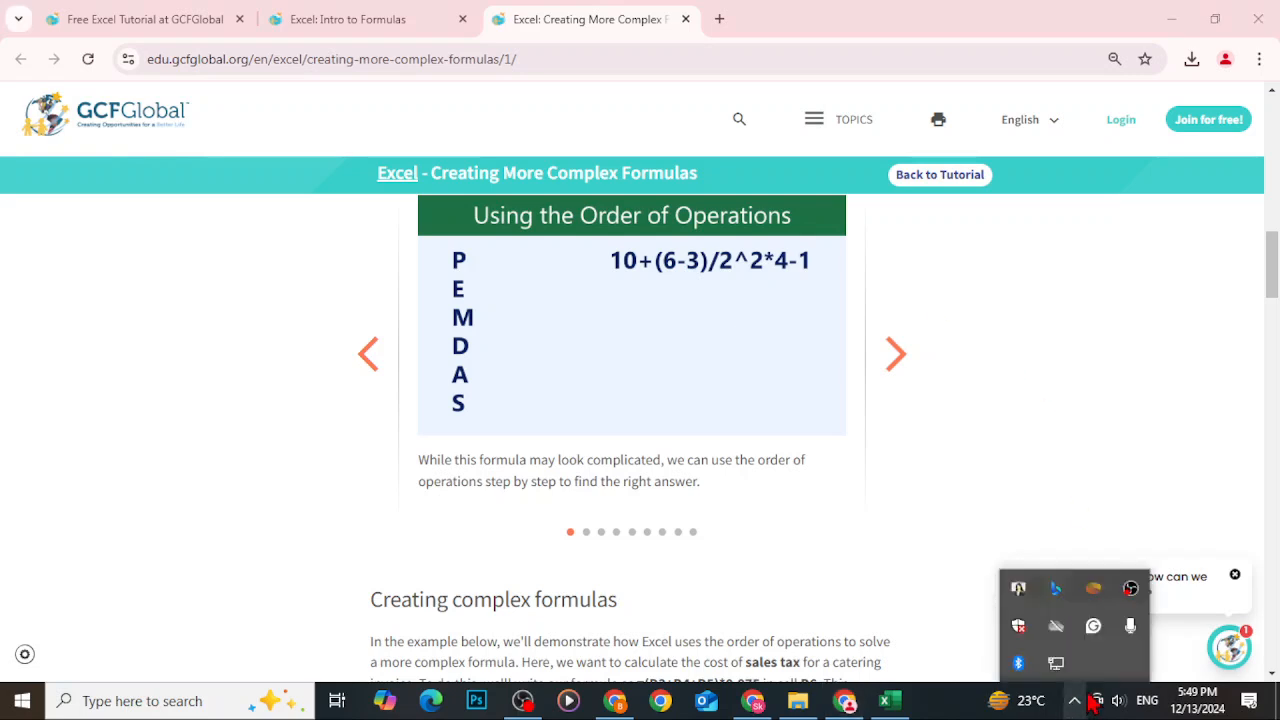